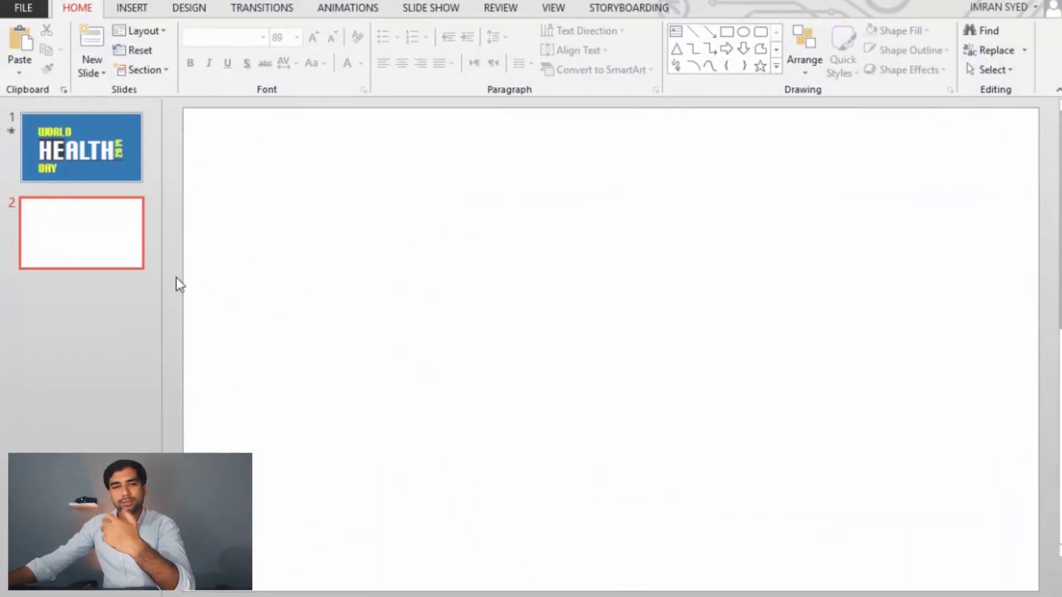
Step: Set the background of the blank second slide to a solid fill in the standard blue
click(122, 250)
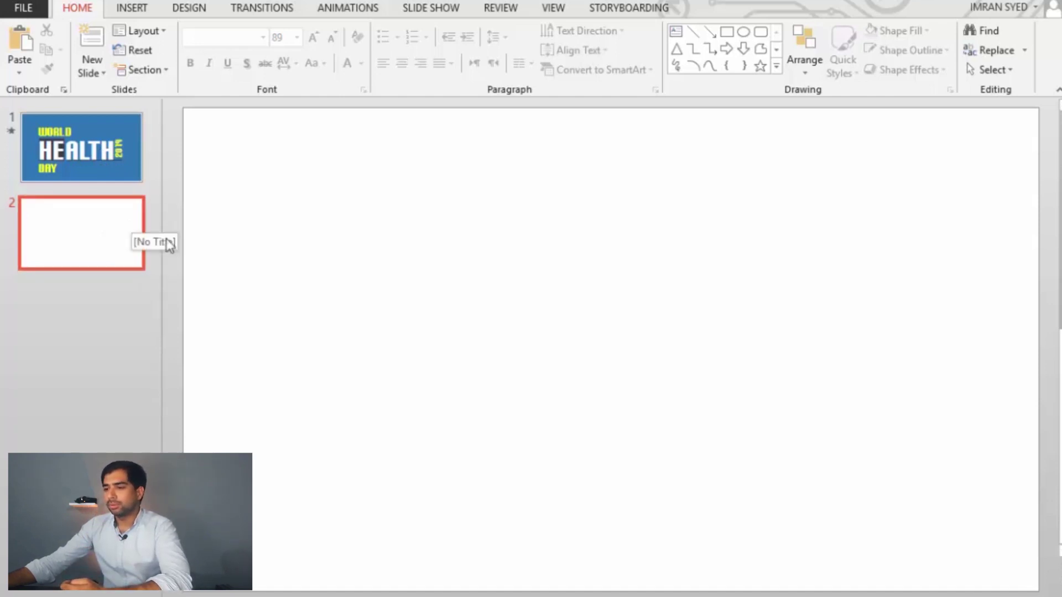
right_click(272, 149)
click(612, 304)
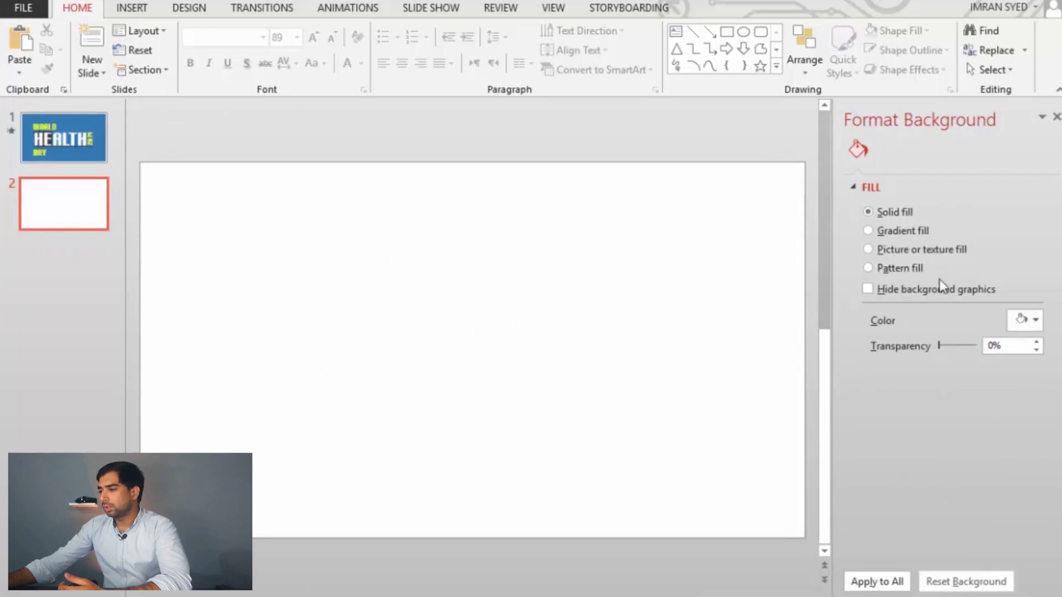
click(1036, 324)
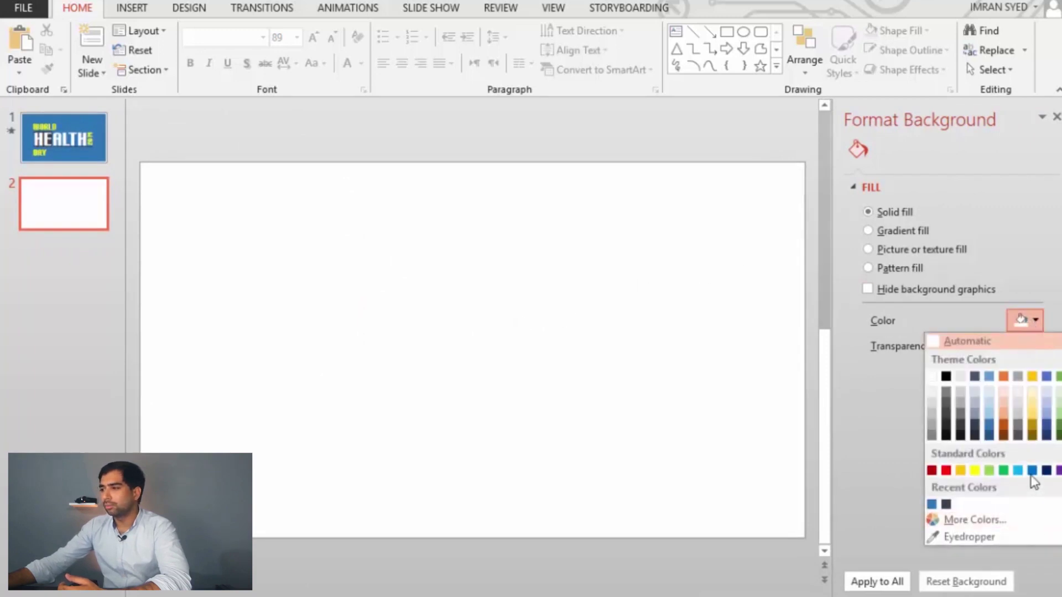
click(1030, 468)
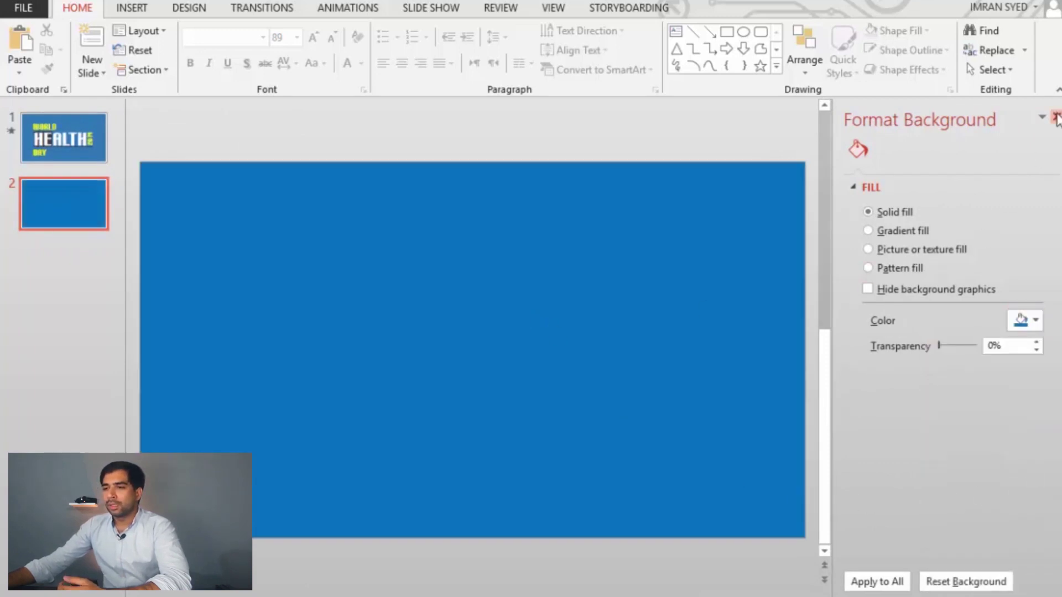
click(1056, 117)
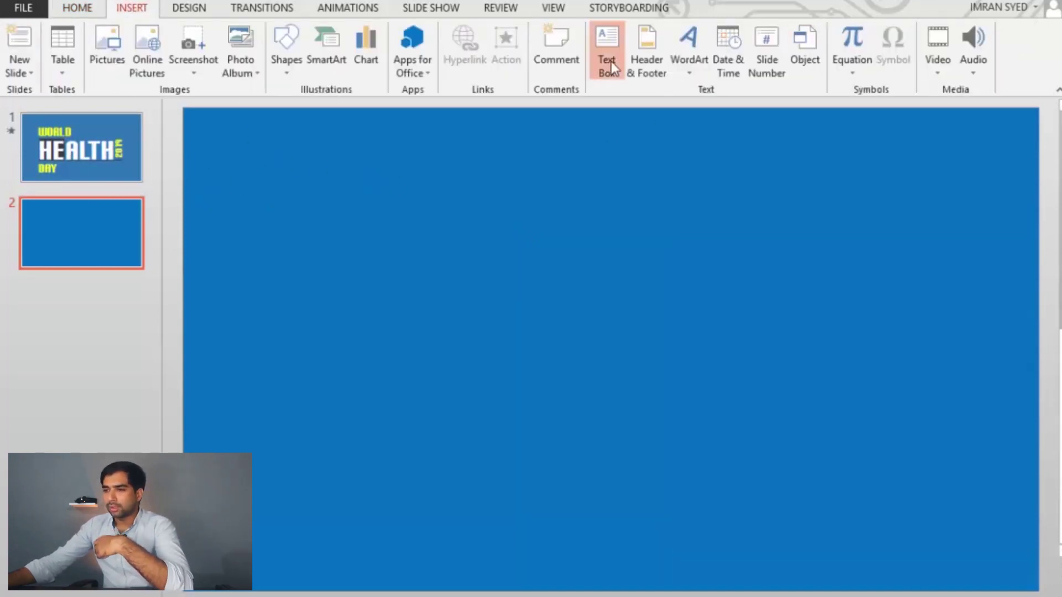
Step: Insert a text box in the slide's upper left area containing the word WORLD
click(271, 176)
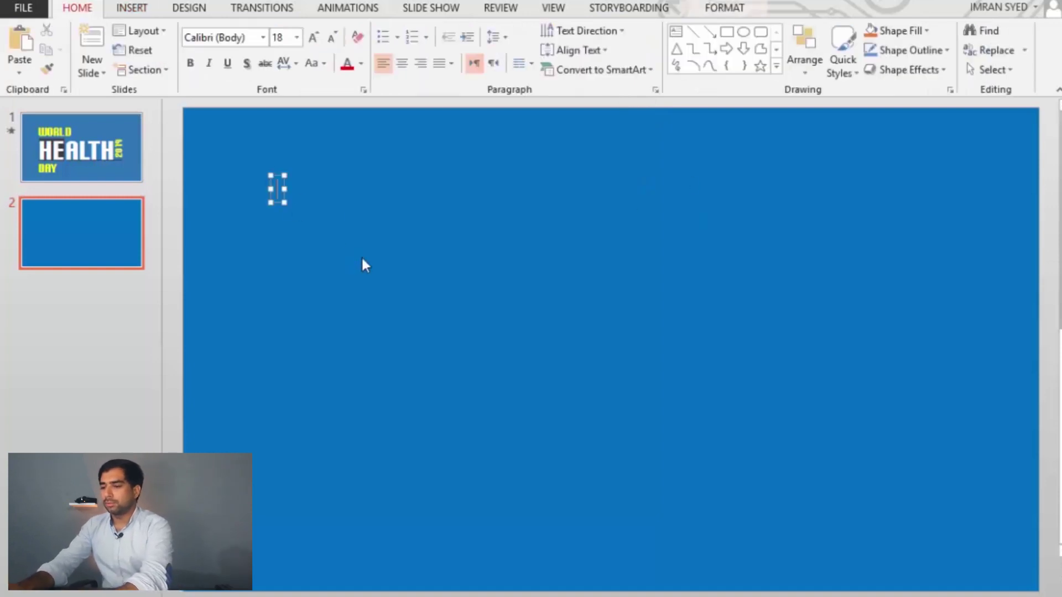
text(WOR)
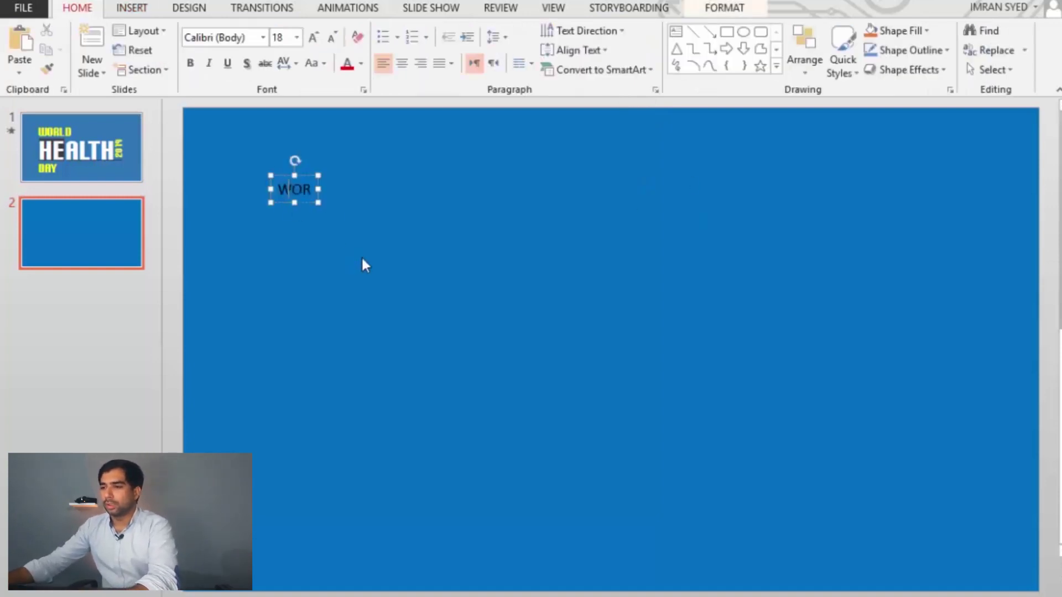
text(LD)
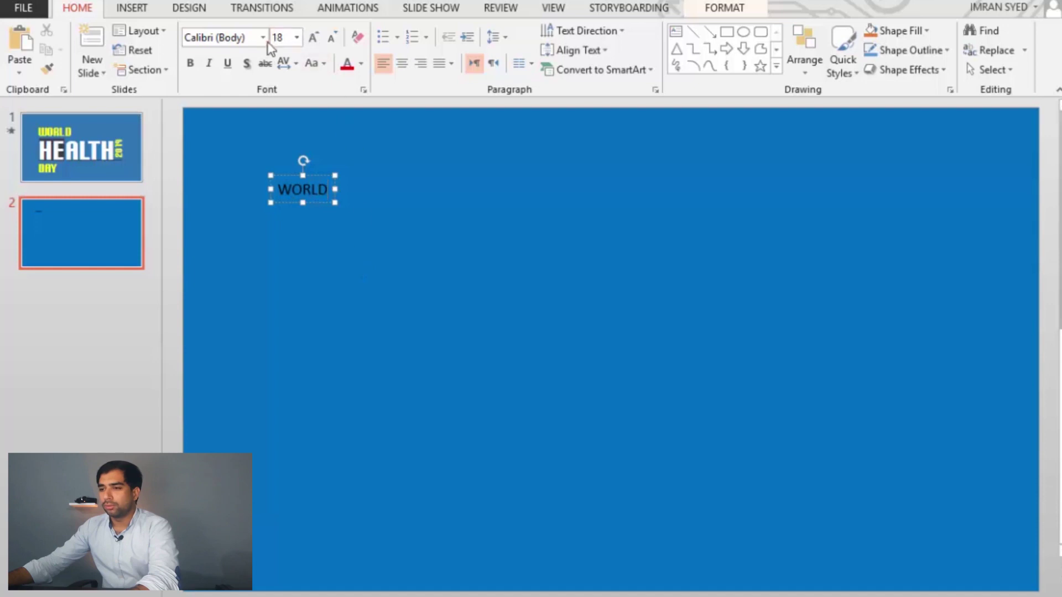
Step: Format the WORLD text in the Carbon Block font at size 95
key(ctrl+a)
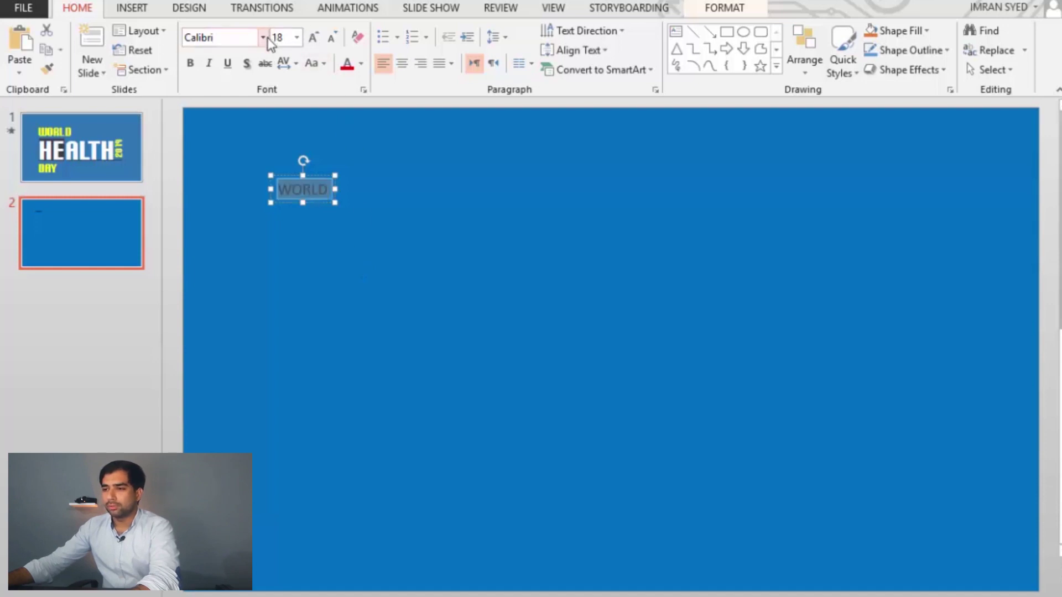
click(266, 37)
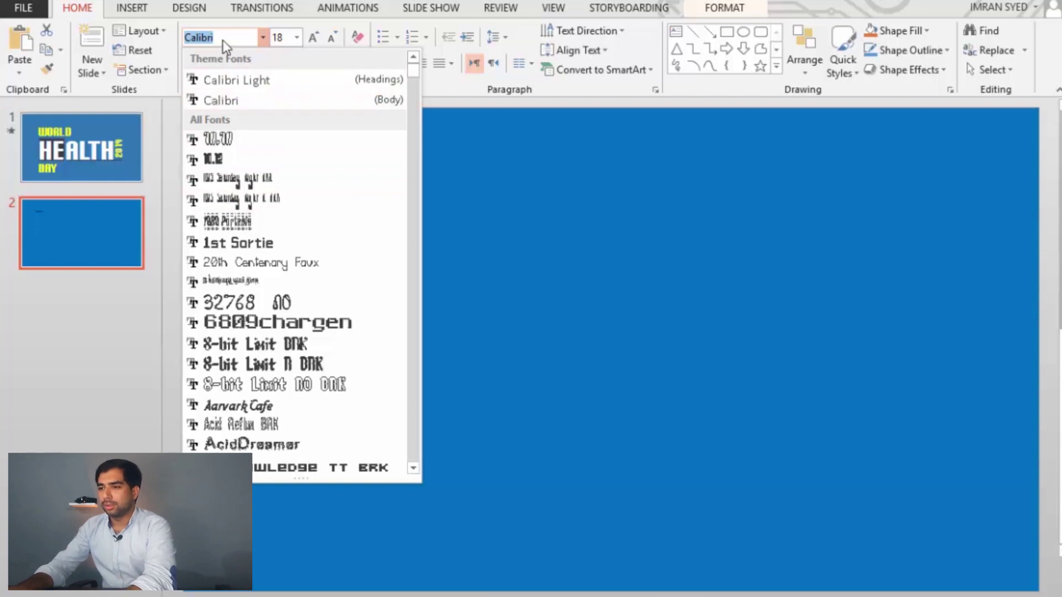
text(Carbon Block)
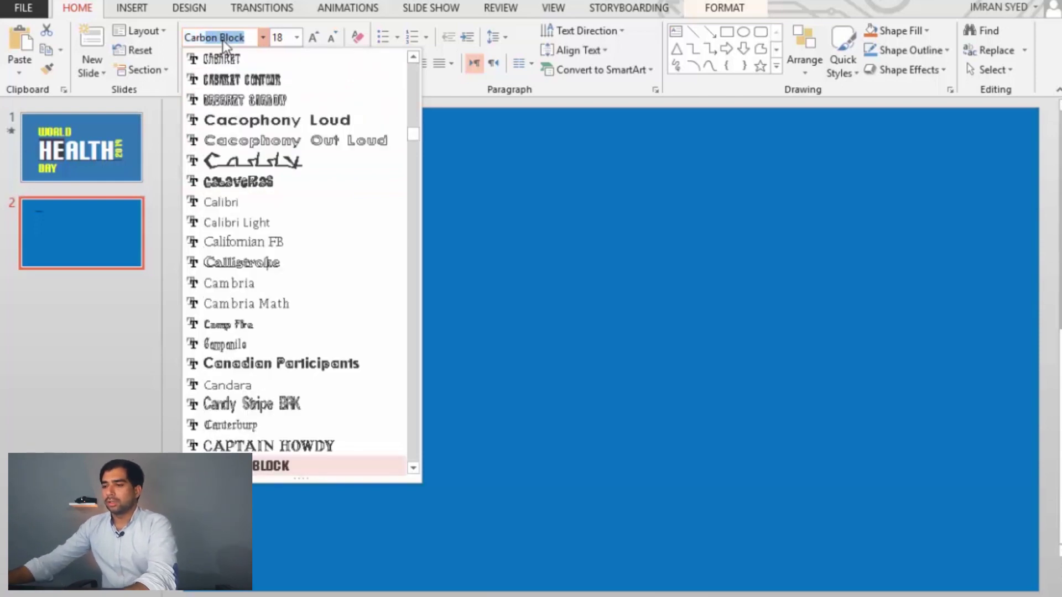
key(Return)
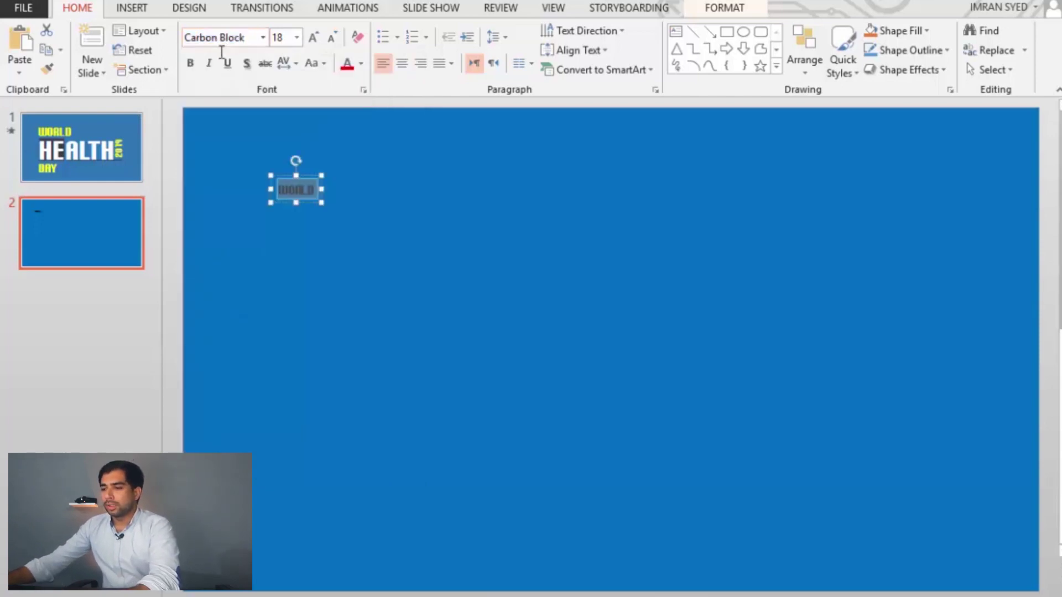
click(297, 42)
click(280, 427)
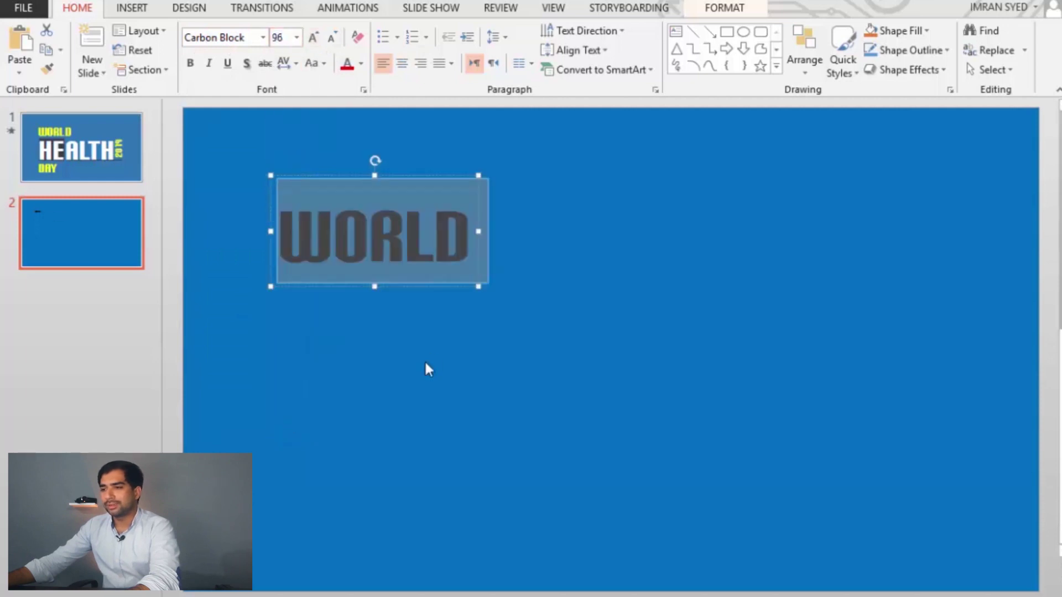
click(283, 40)
key(BackSpace)
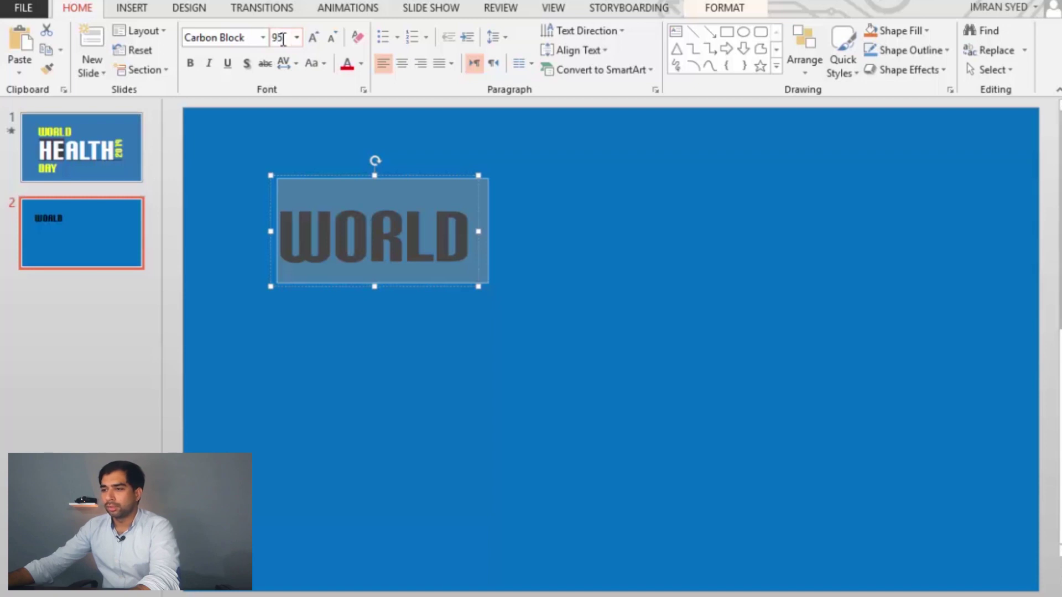
key(Return)
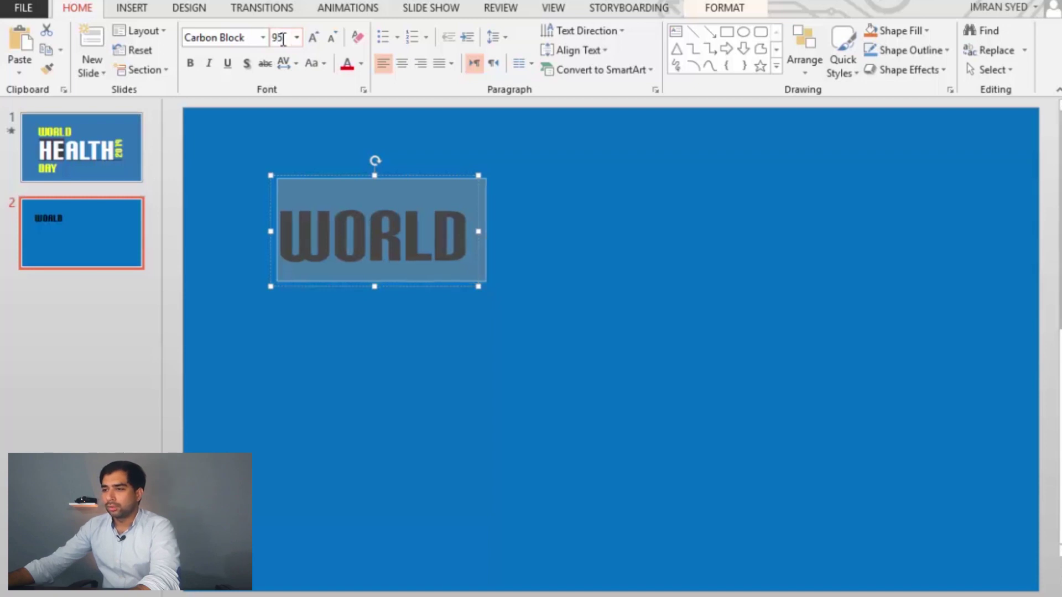
Step: Colour the WORLD text yellow and shift its text box slightly to the right
click(363, 65)
click(387, 197)
click(516, 282)
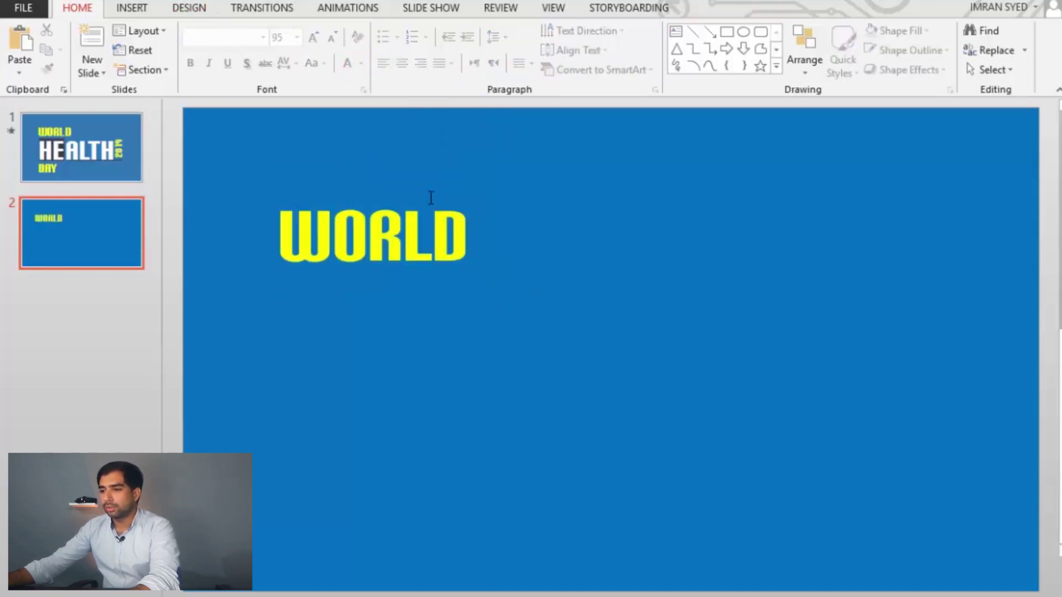
drag(399, 170, 423, 168)
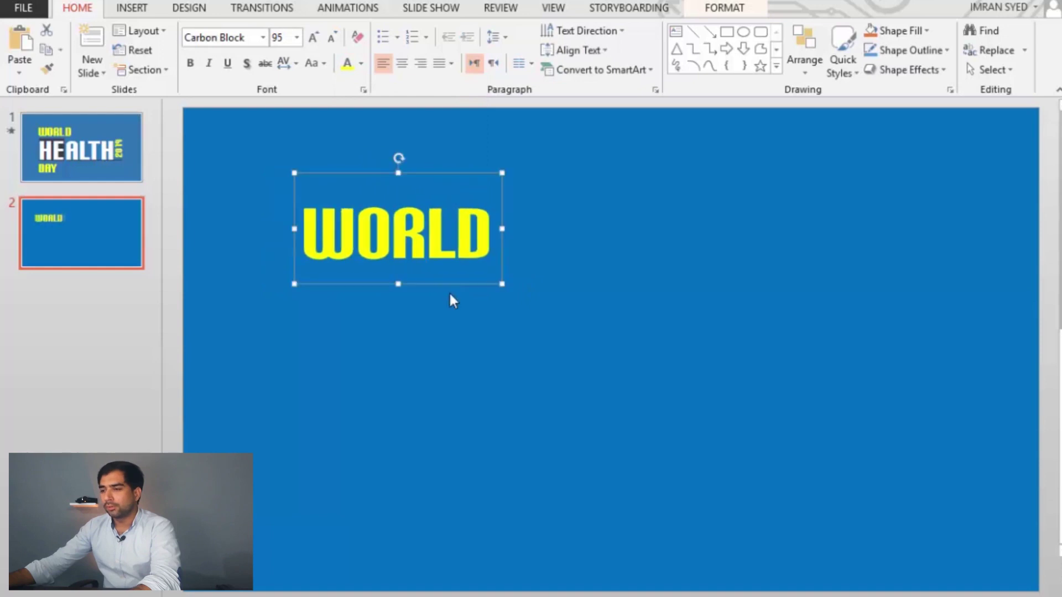
click(443, 331)
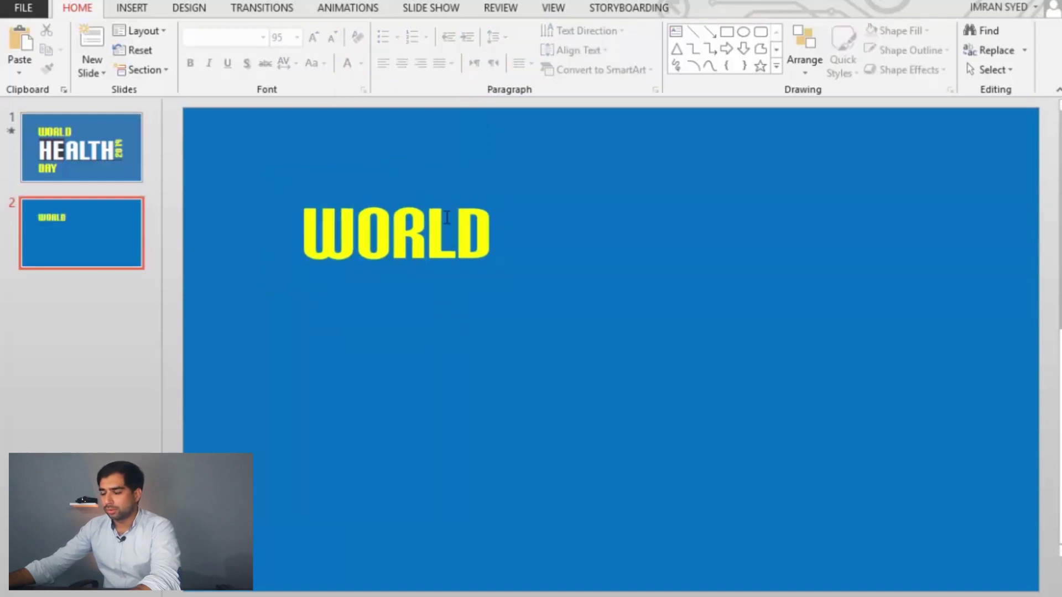
Step: Draw a rectangle about 3.04" wide and 2.5" high directly below the WORLD text
click(429, 181)
click(437, 175)
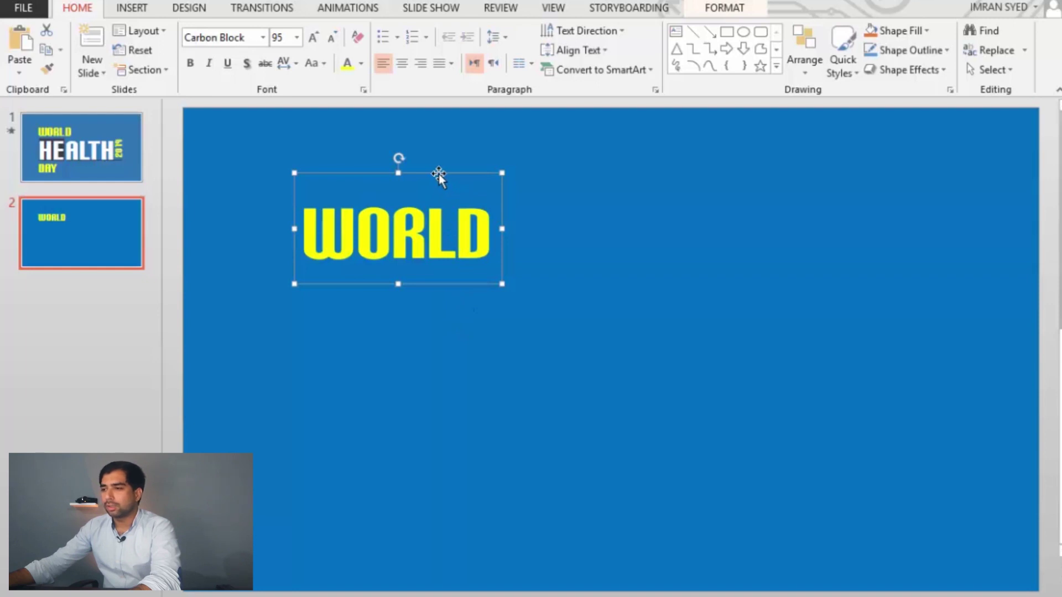
click(132, 7)
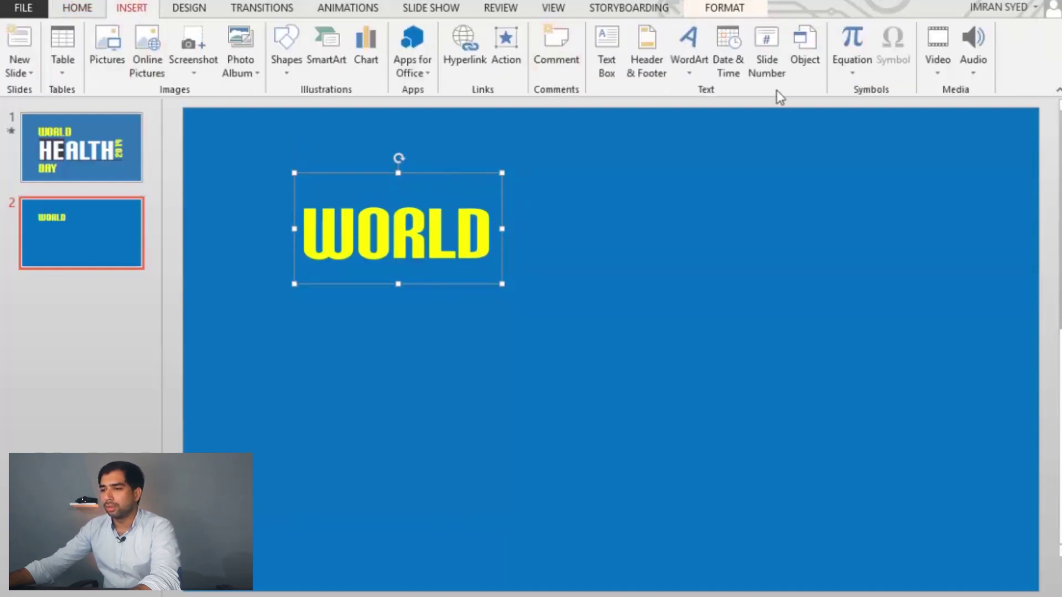
click(287, 58)
click(332, 119)
drag(302, 273, 498, 431)
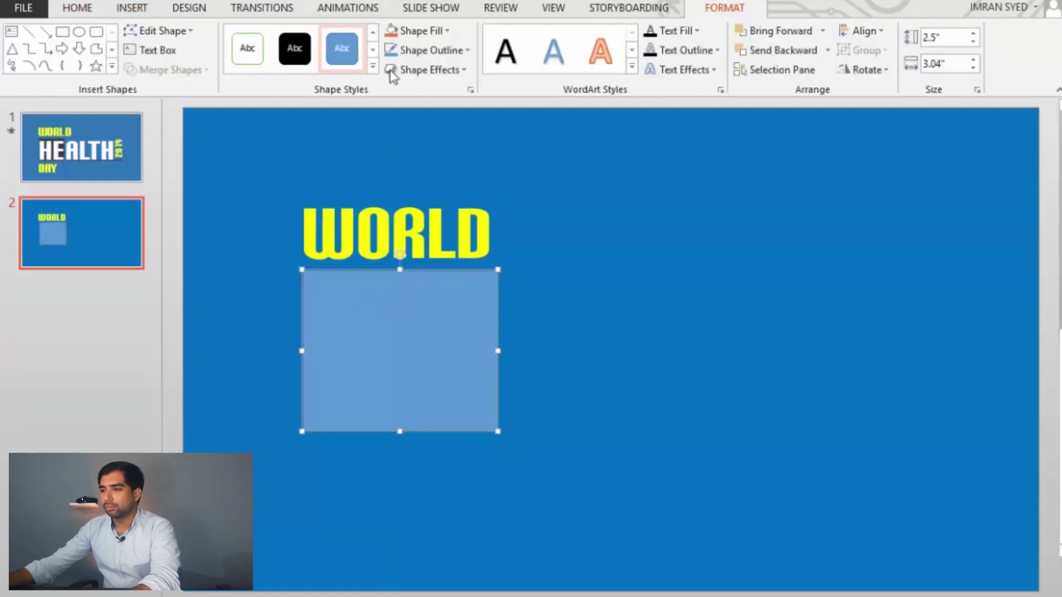
Step: Fill the rectangle with standard dark blue, remove its outline and centre it beneath the WORLD text
click(414, 31)
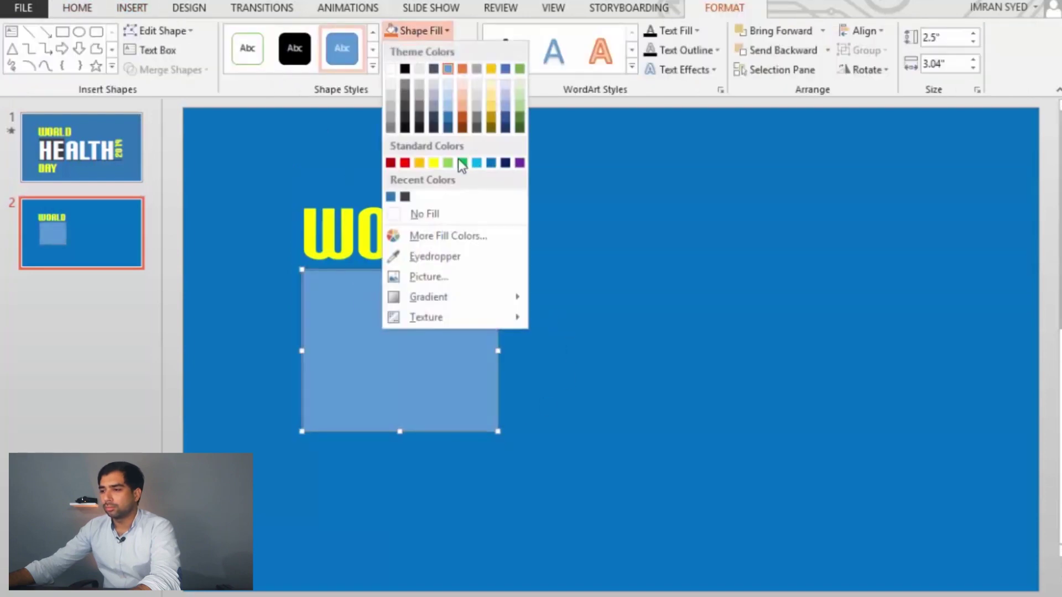
click(503, 163)
click(426, 50)
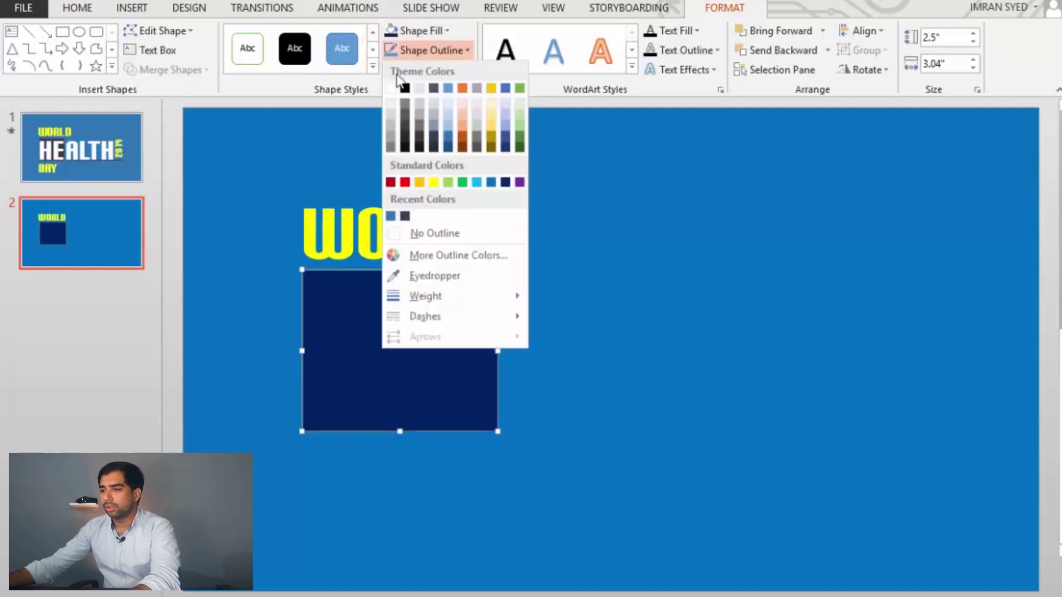
click(436, 233)
drag(419, 328, 415, 328)
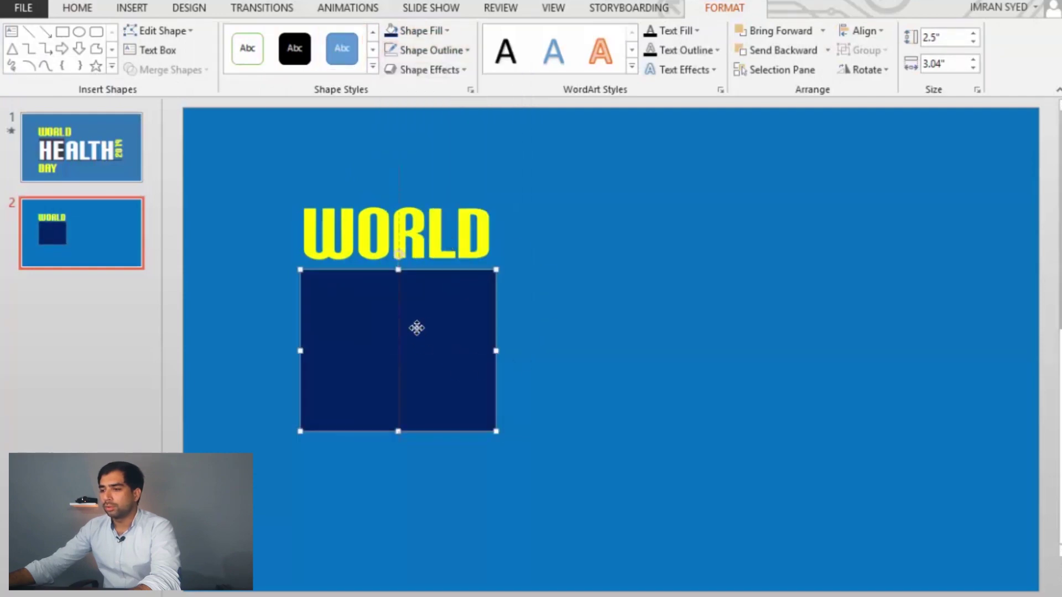
Step: Duplicate the WORLD text box beside the rectangle and change the copy's text to HE
click(500, 286)
click(413, 182)
drag(418, 177, 641, 364)
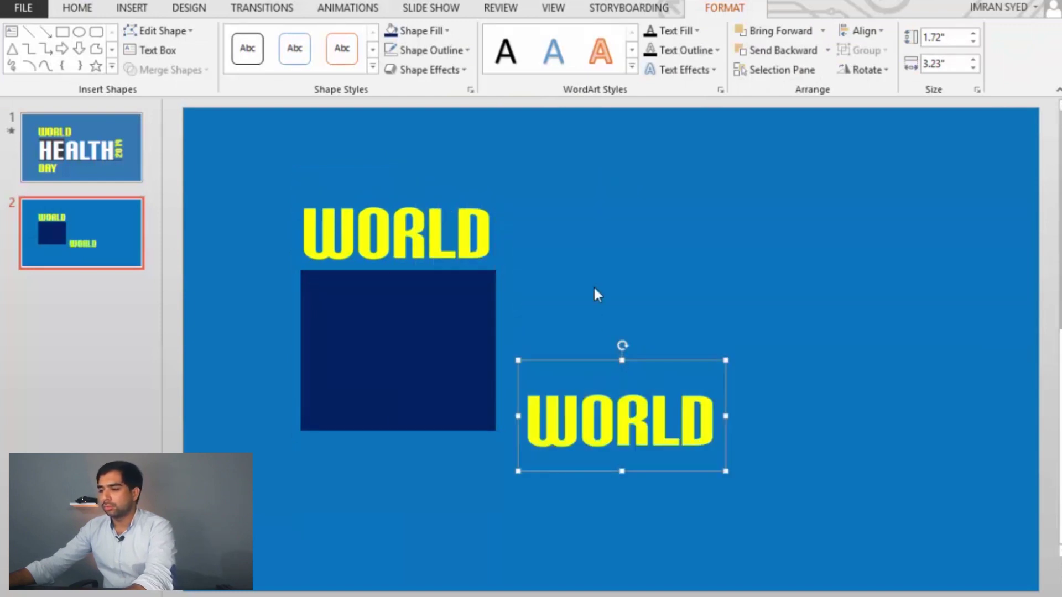
double_click(597, 424)
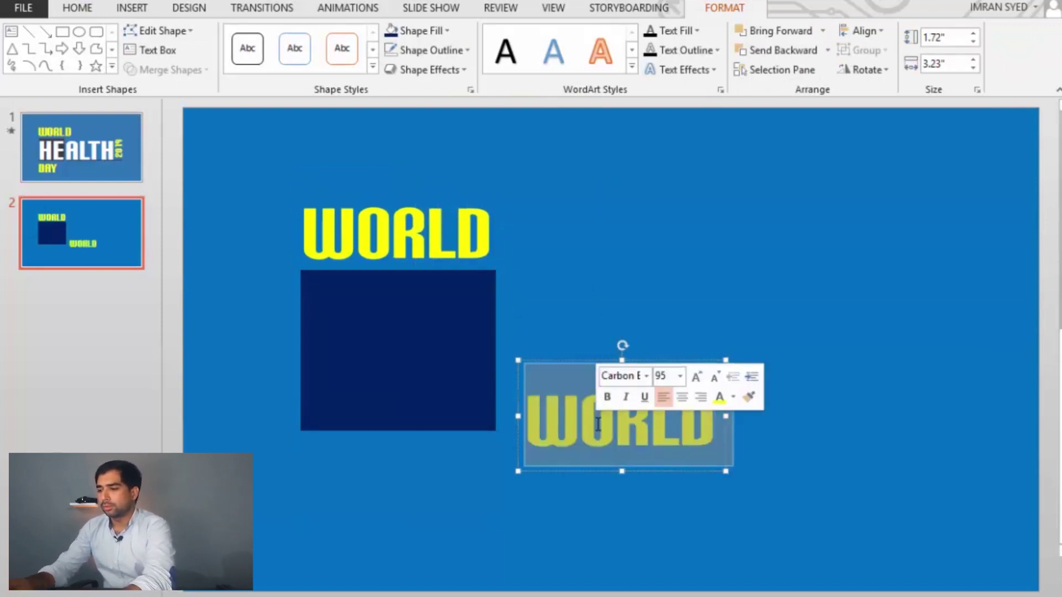
text(HE)
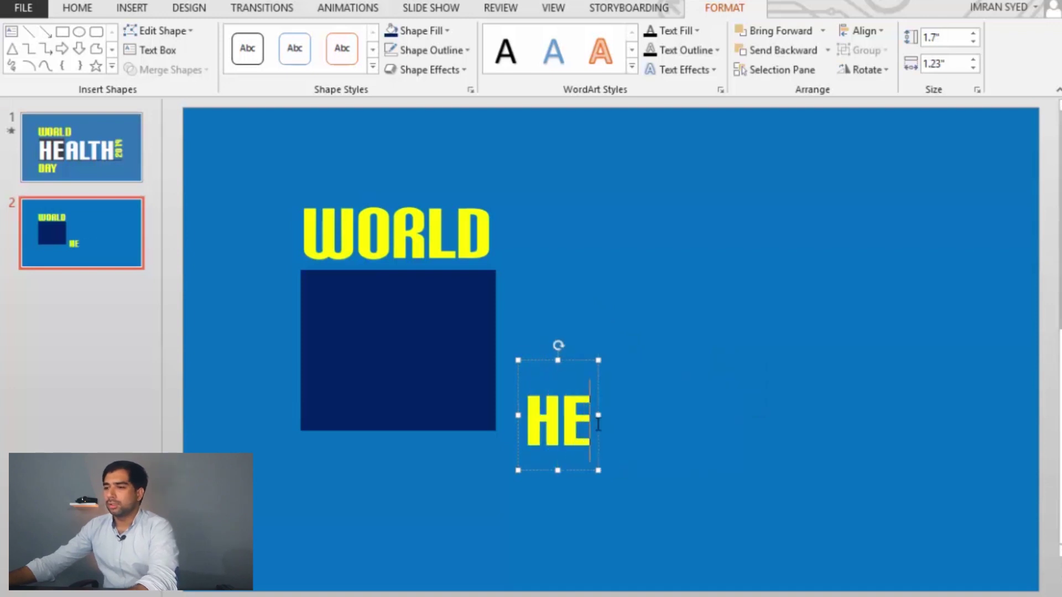
Step: Set the HE text's font size to 240
key(ctrl+a)
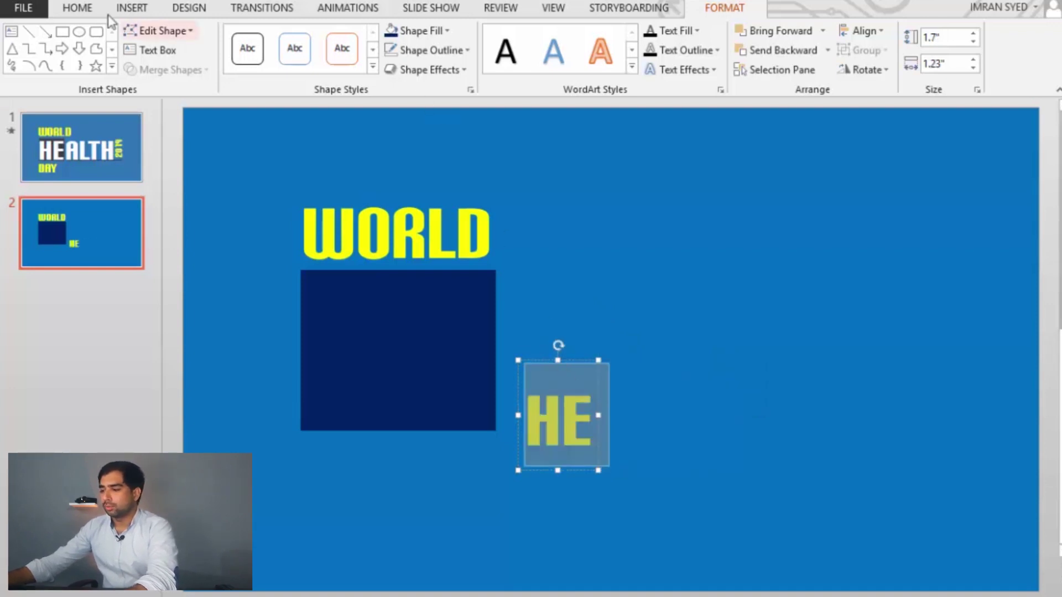
click(77, 8)
click(284, 37)
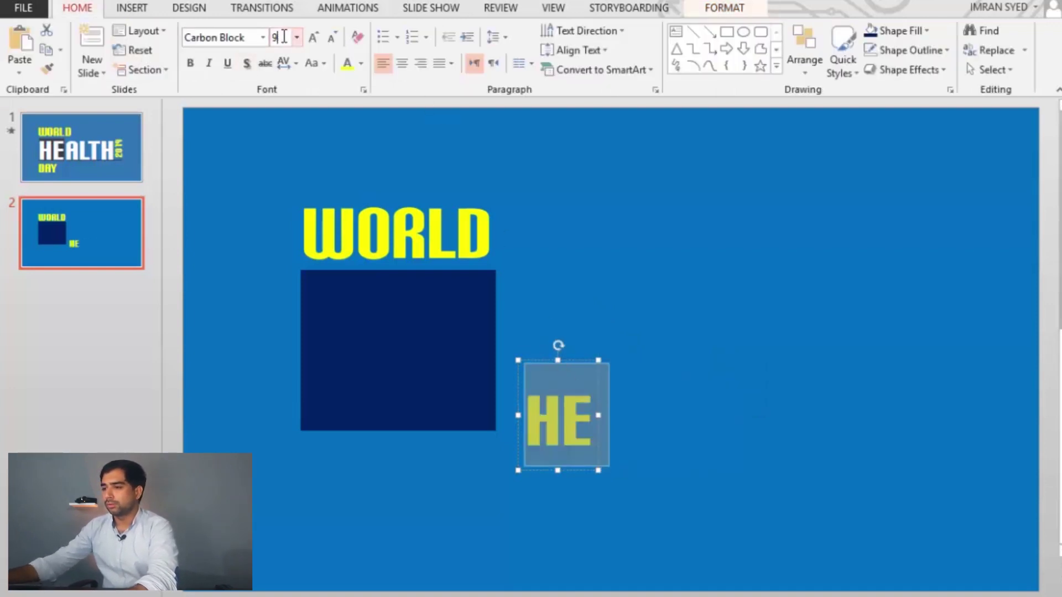
text(240)
key(Return)
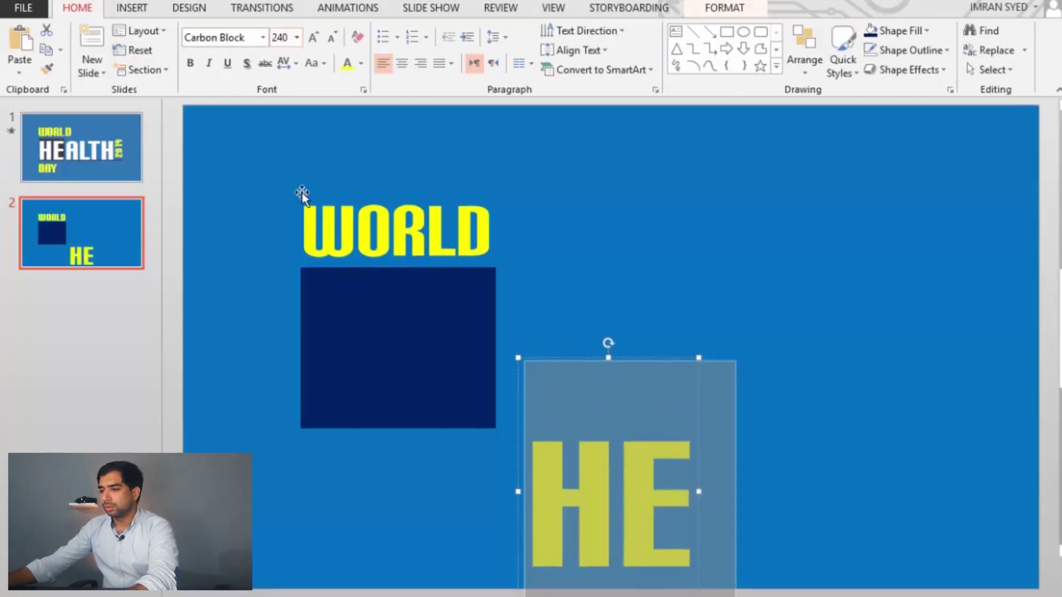
Step: Place the HE text over the dark blue rectangle and narrow the rectangle slightly from its right edge
drag(663, 359, 448, 203)
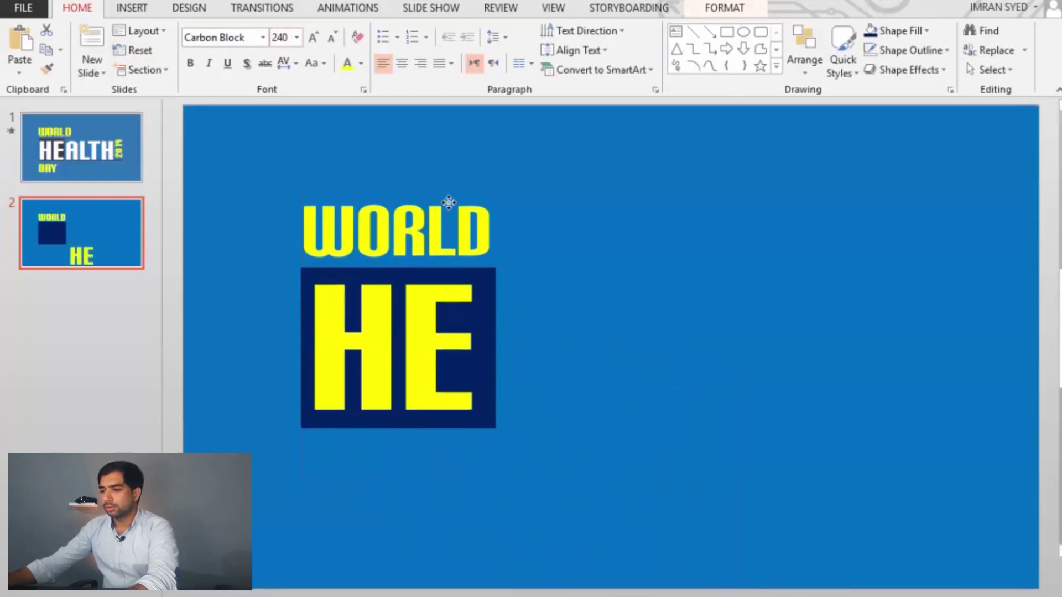
click(559, 311)
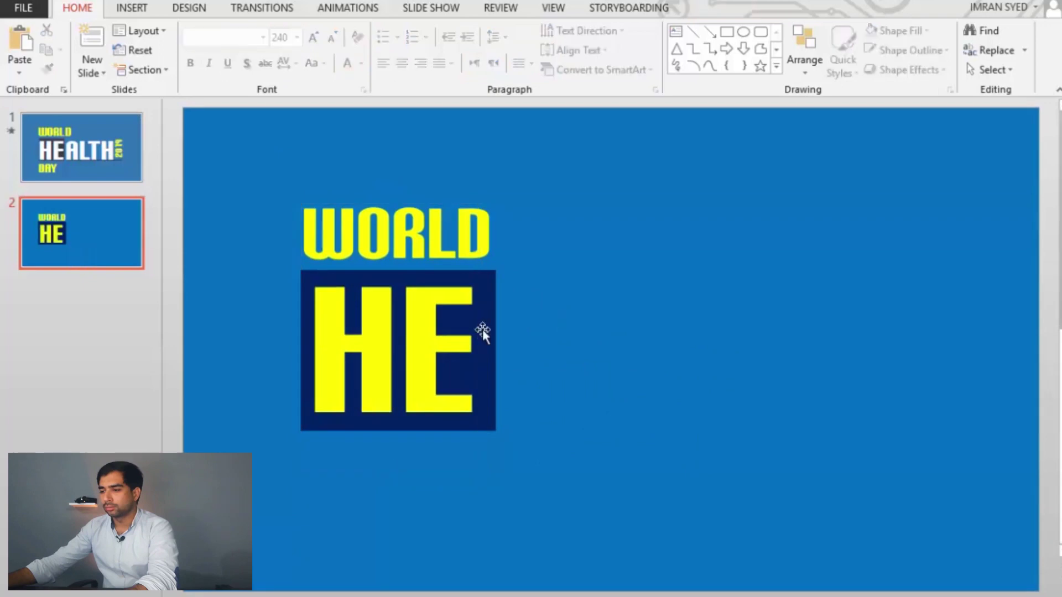
click(491, 342)
drag(496, 349, 491, 349)
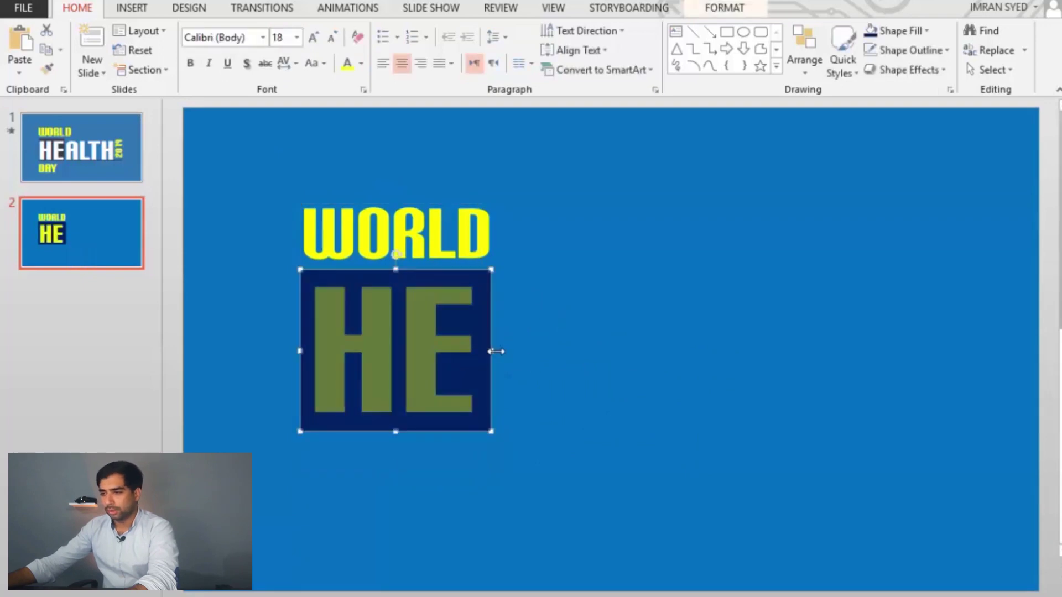
Step: Change the font colour of the HE text to white
click(404, 315)
click(412, 205)
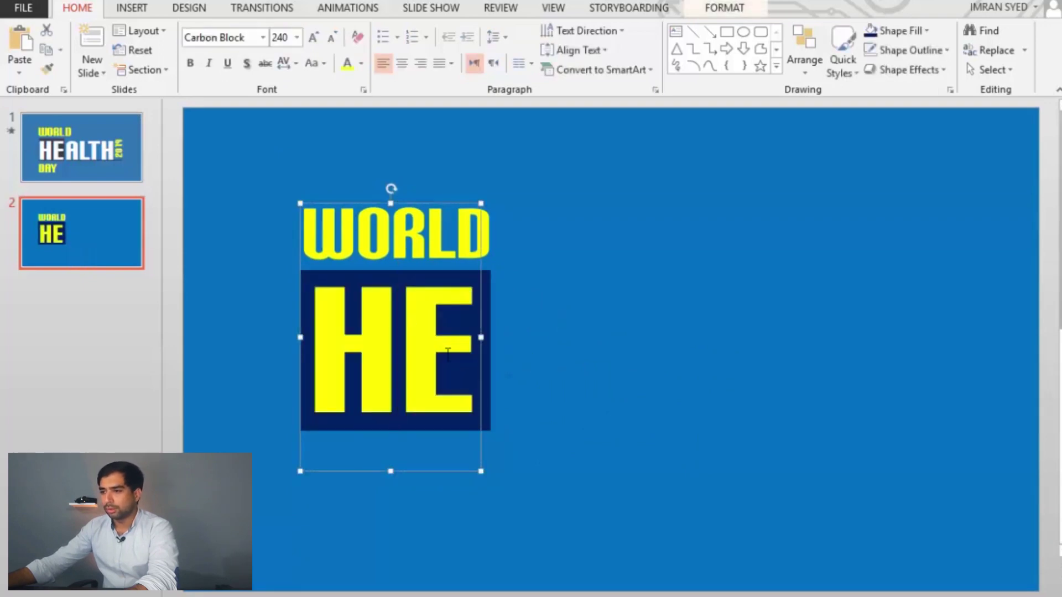
click(361, 63)
click(357, 101)
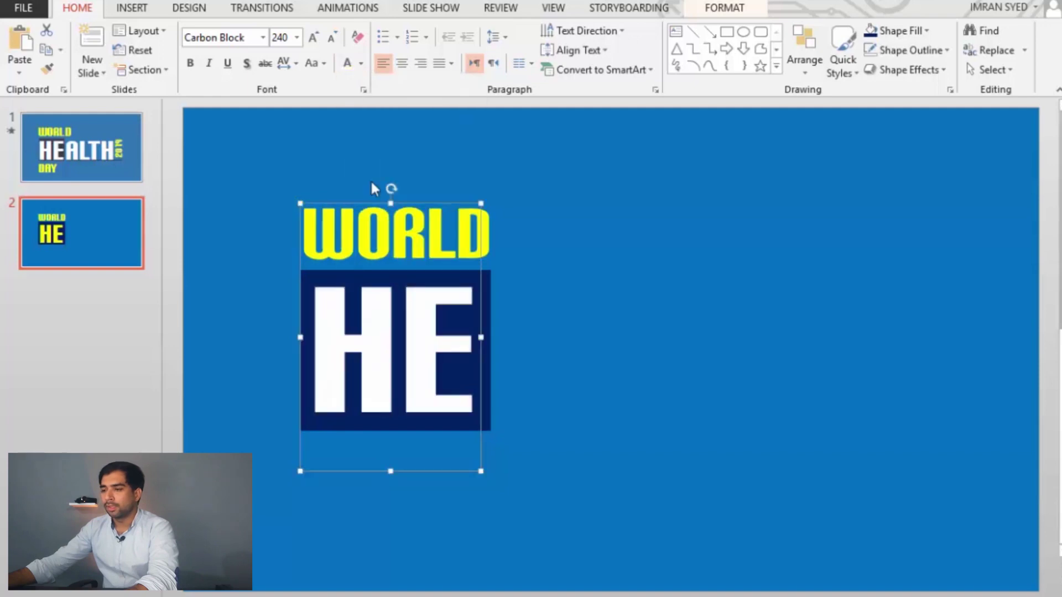
click(574, 334)
click(435, 339)
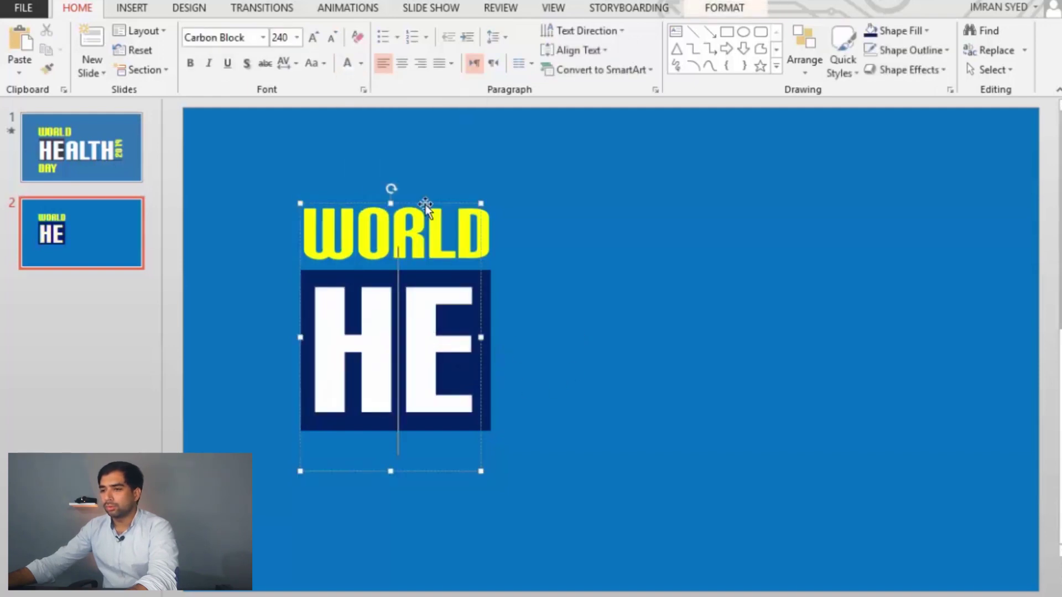
drag(426, 204, 637, 206)
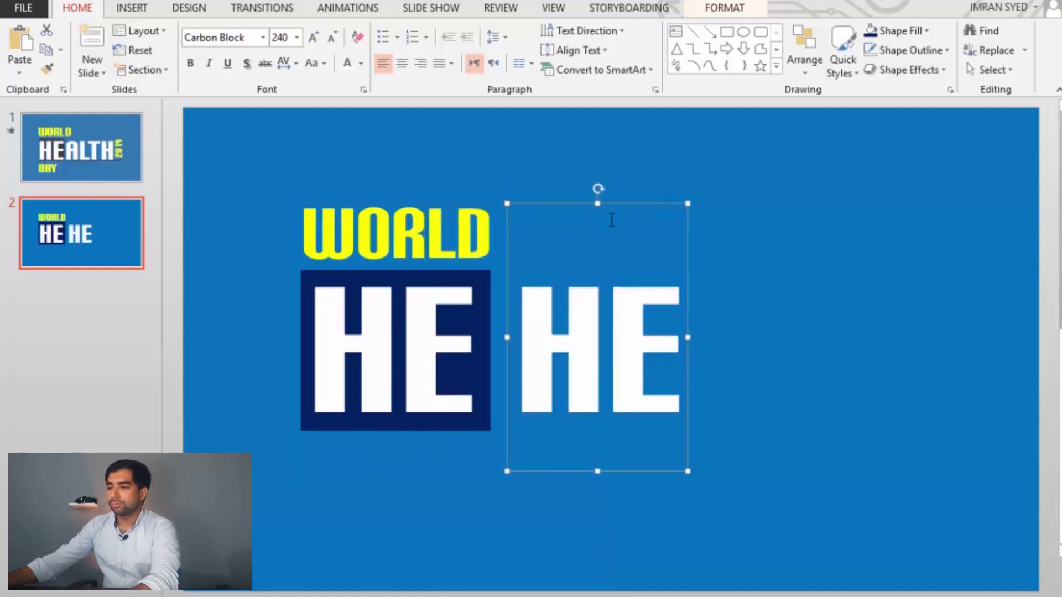
key(Delete)
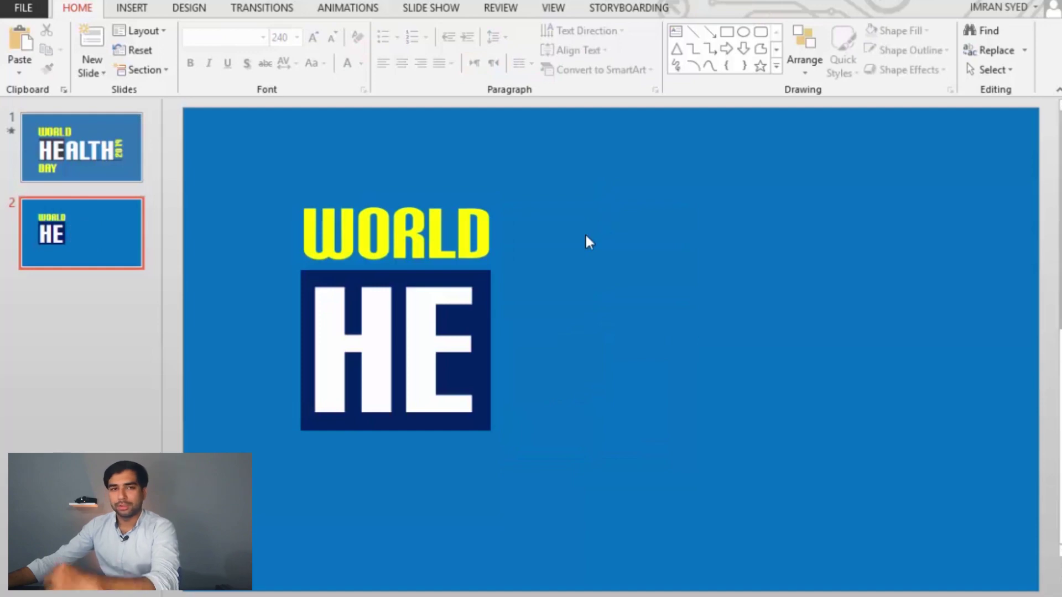
Step: Extend the HE text to HEALTH and widen its text box so the word fits on one line
click(477, 387)
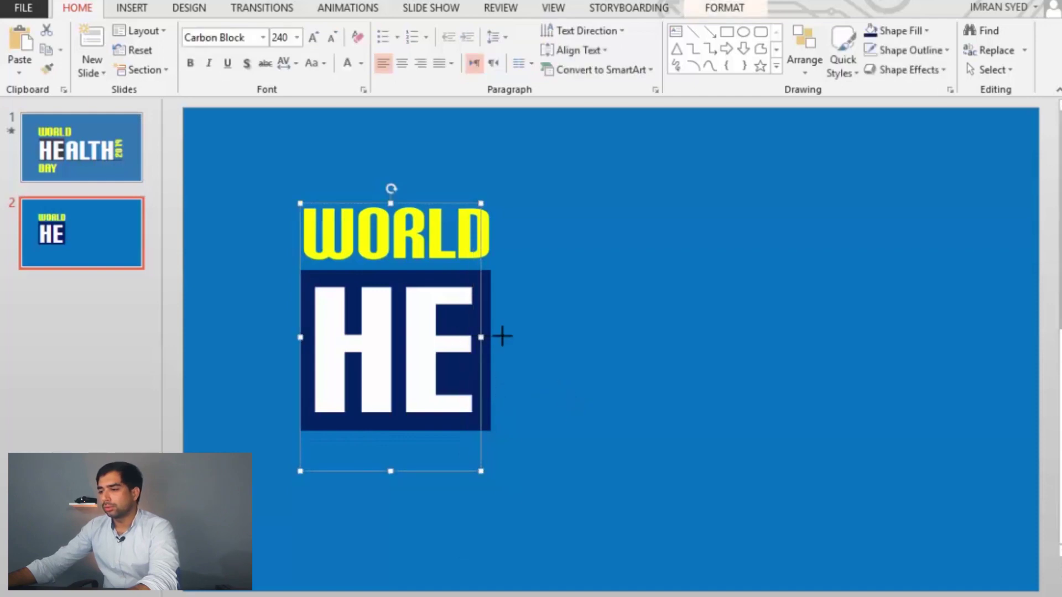
drag(502, 336, 762, 337)
click(471, 338)
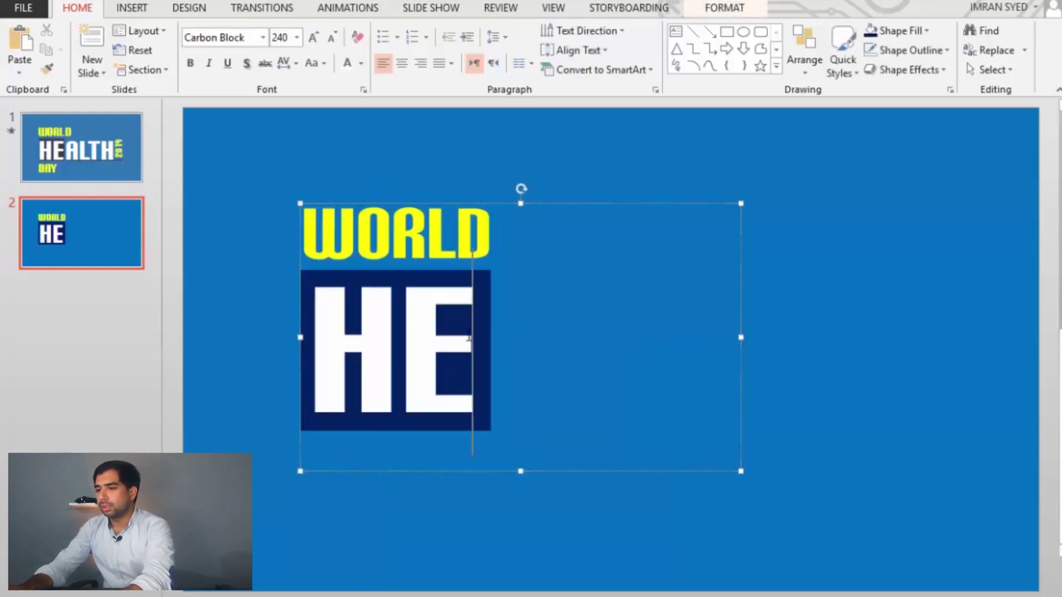
text(ALTH)
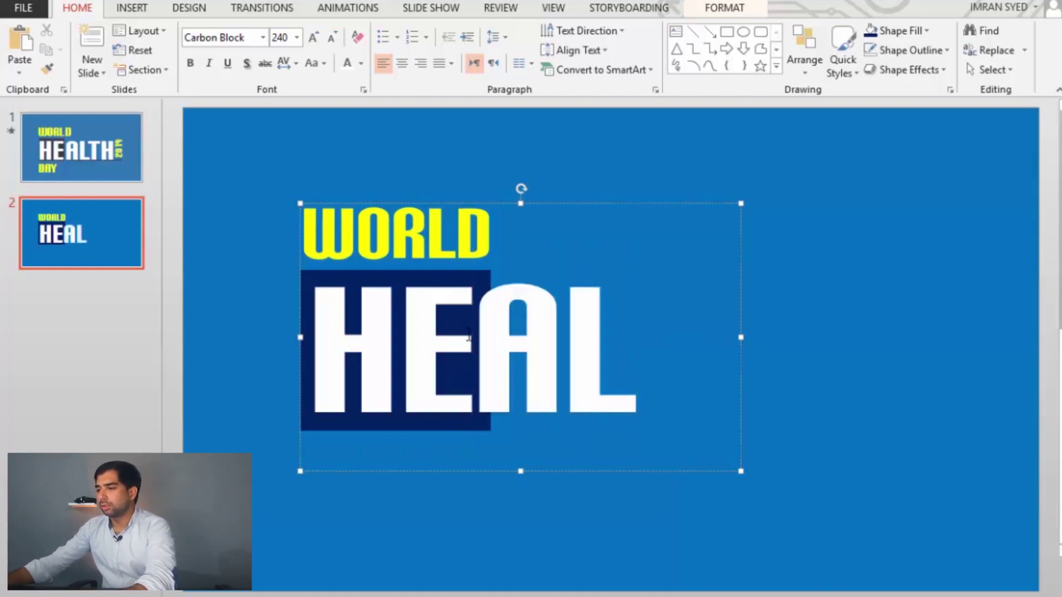
scroll(696, 287, up, 2)
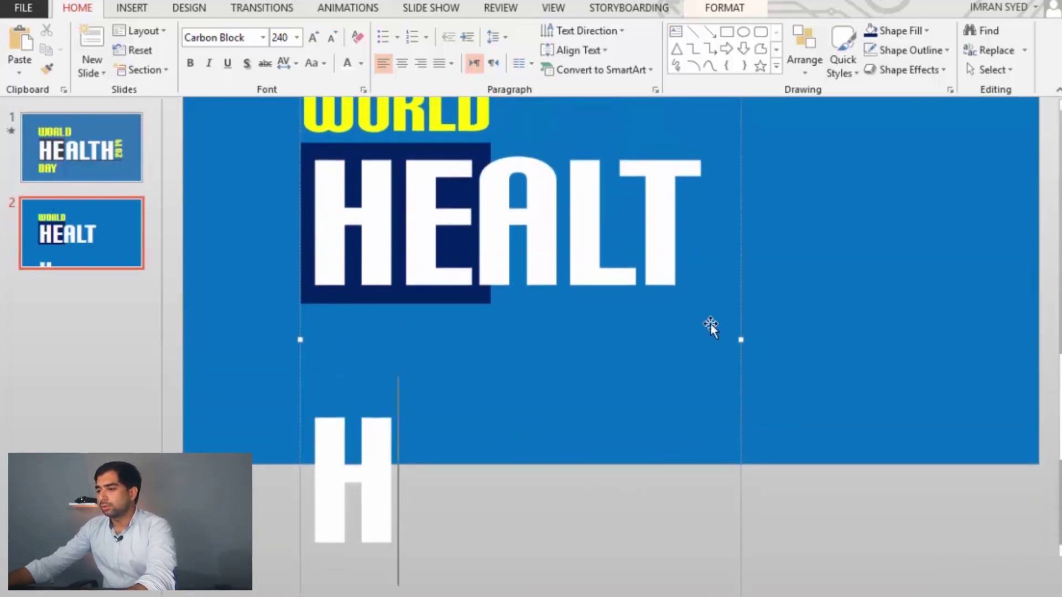
drag(741, 341, 841, 330)
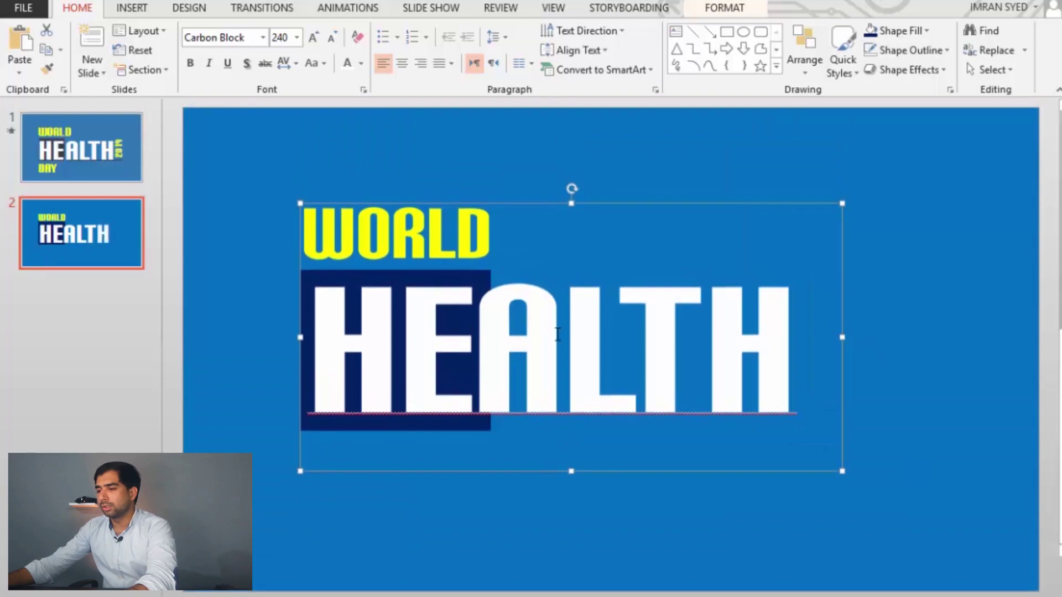
Step: Insert a space between HE and ALTH and widen the text box to keep both parts on one line
click(473, 332)
key(Return)
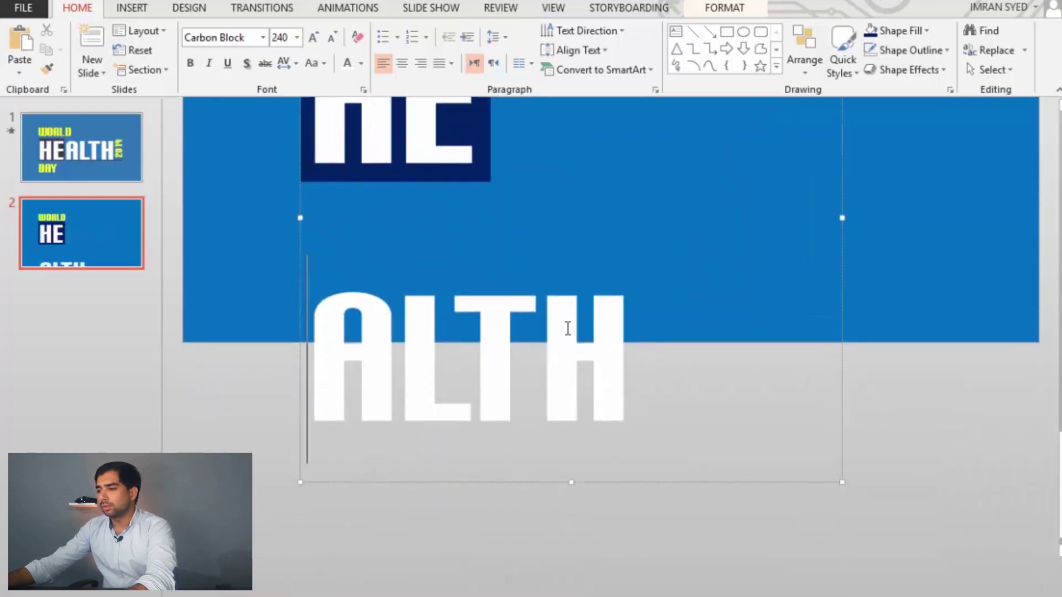
drag(842, 217, 872, 216)
key(Page_Up)
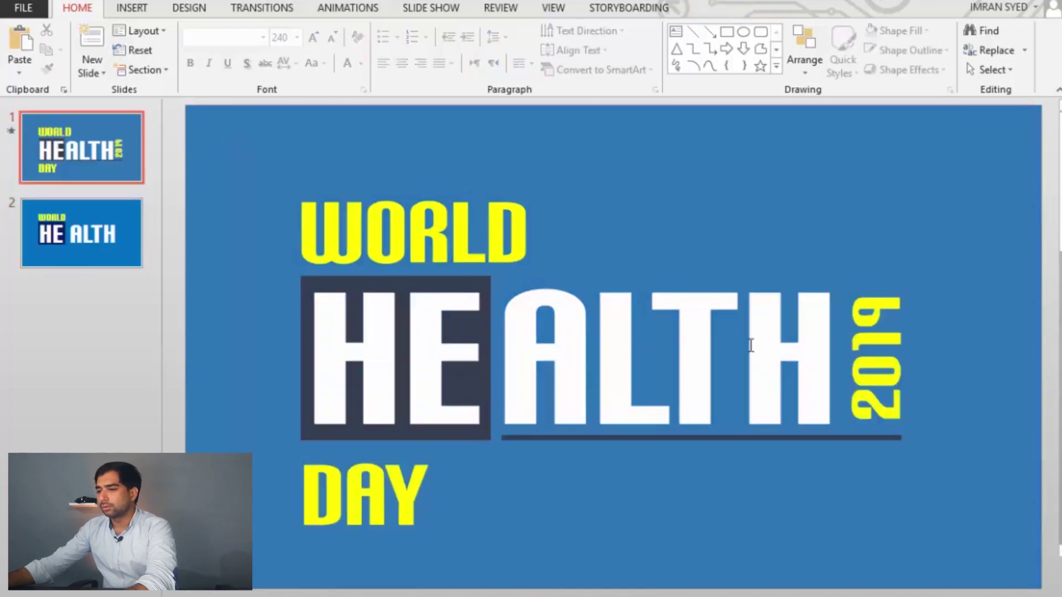
key(Page_Down)
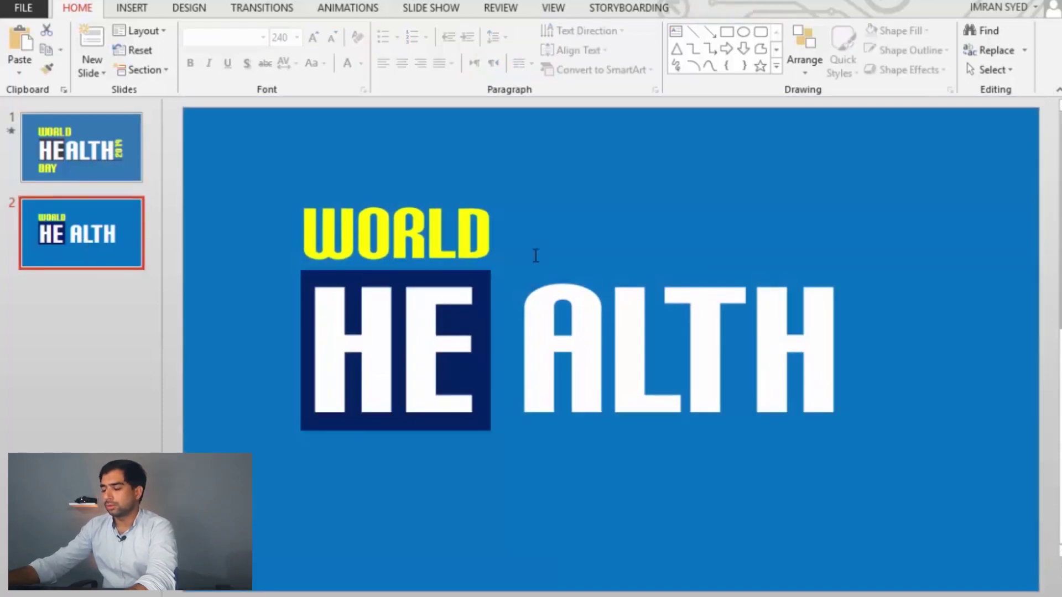
Step: Reduce the font size of the space between HE and ALTH to 167 and narrow the text box to fit
click(521, 351)
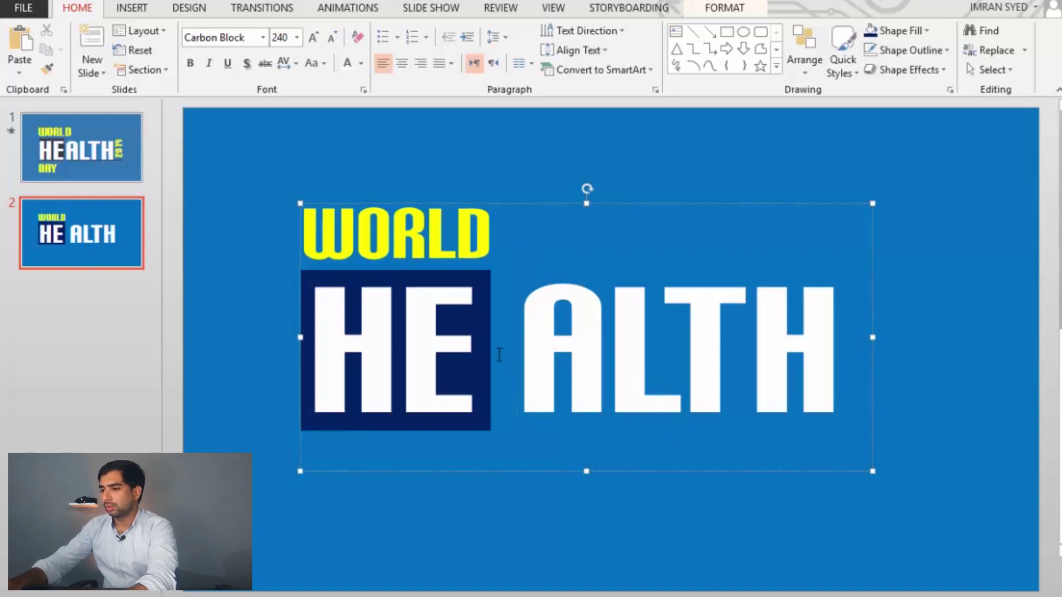
key(shift+Left)
key(ctrl+shift+comma)
key(ctrl+shift+comma)
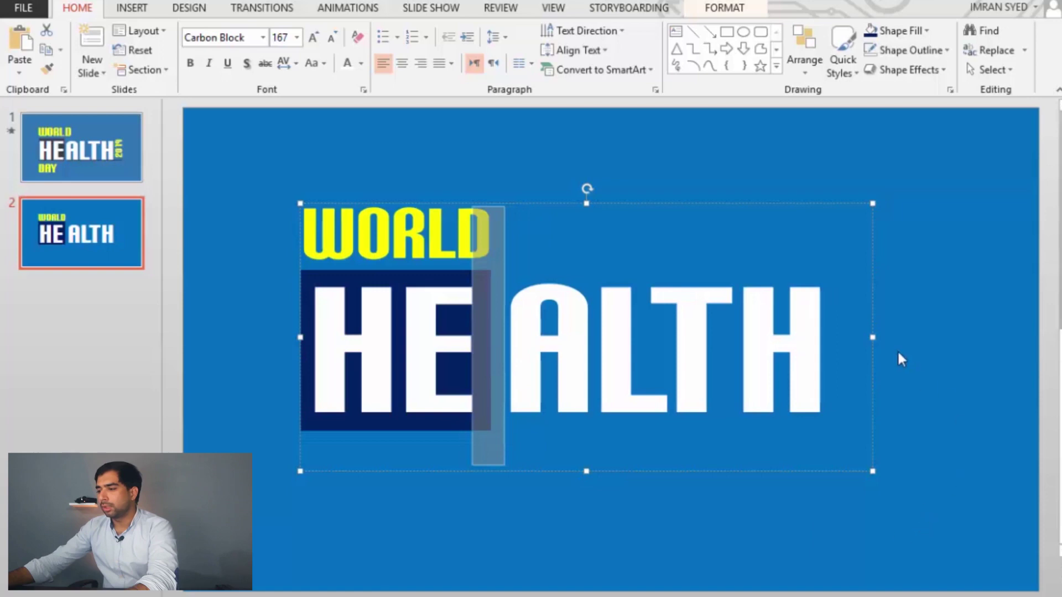
drag(874, 340, 838, 336)
click(889, 381)
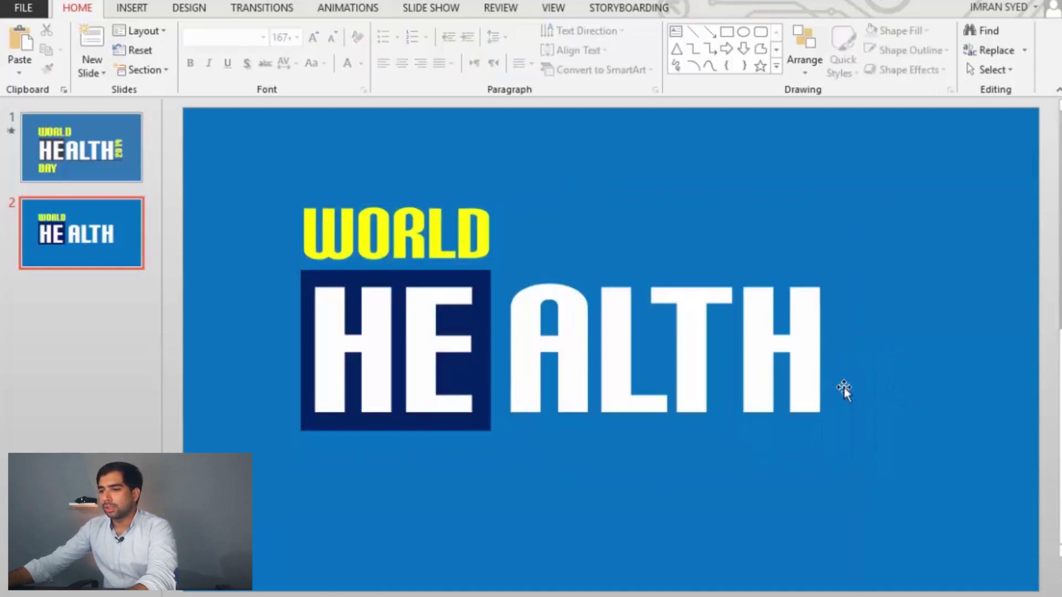
Step: Duplicate the WORLD text box below the dark blue rectangle and change the copy's text to DAY
click(327, 236)
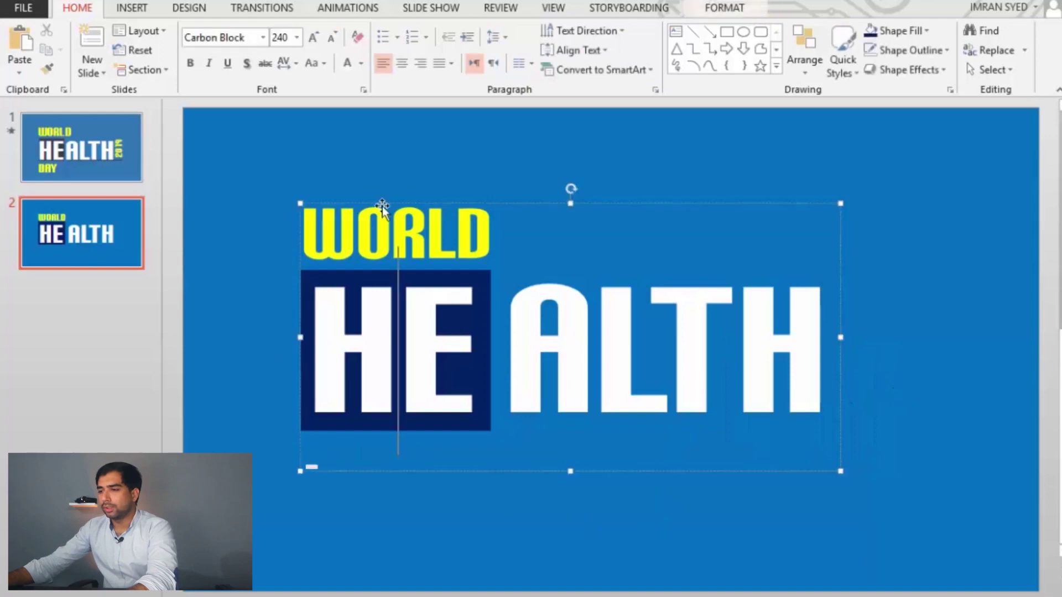
click(389, 195)
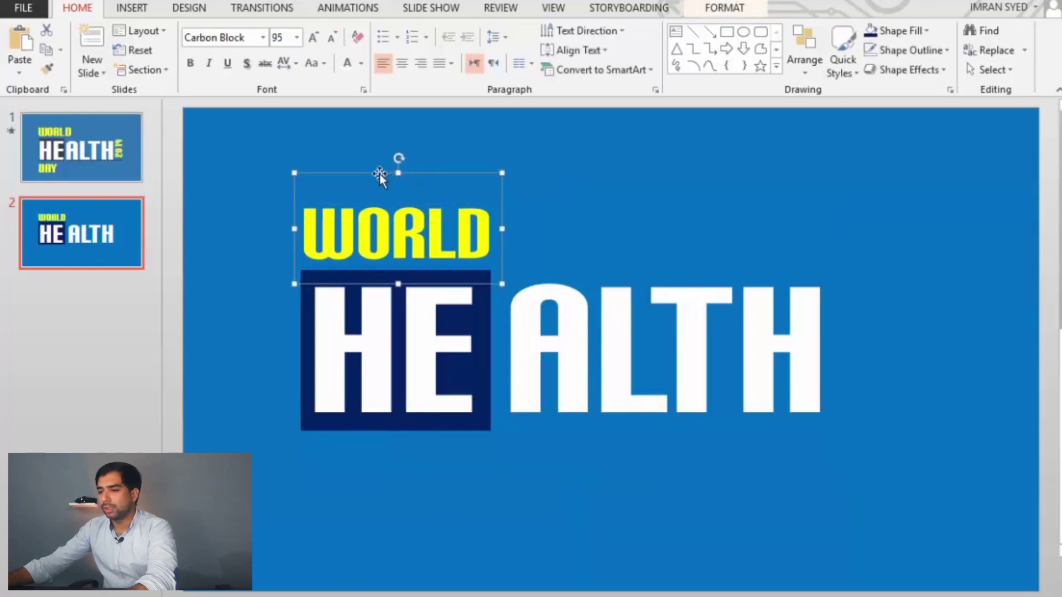
drag(380, 174, 374, 416)
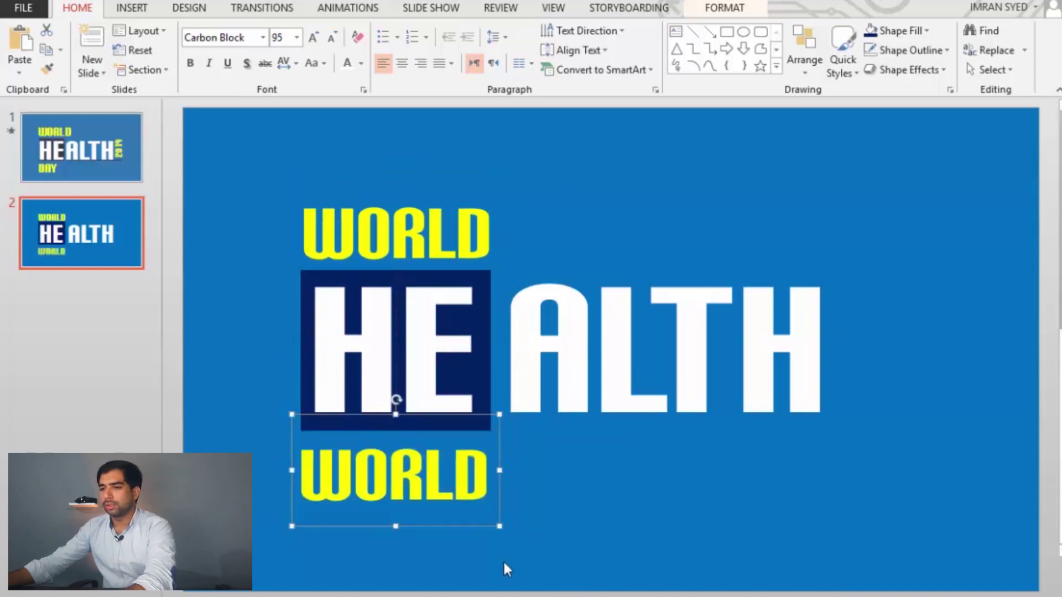
click(503, 559)
click(426, 487)
key(ctrl+a)
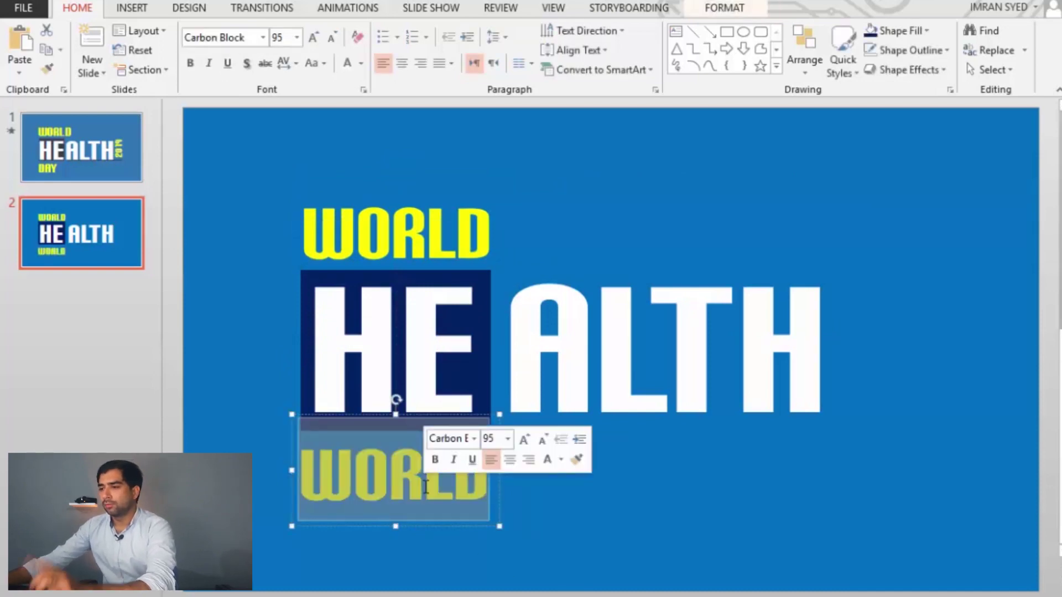
text(DAY)
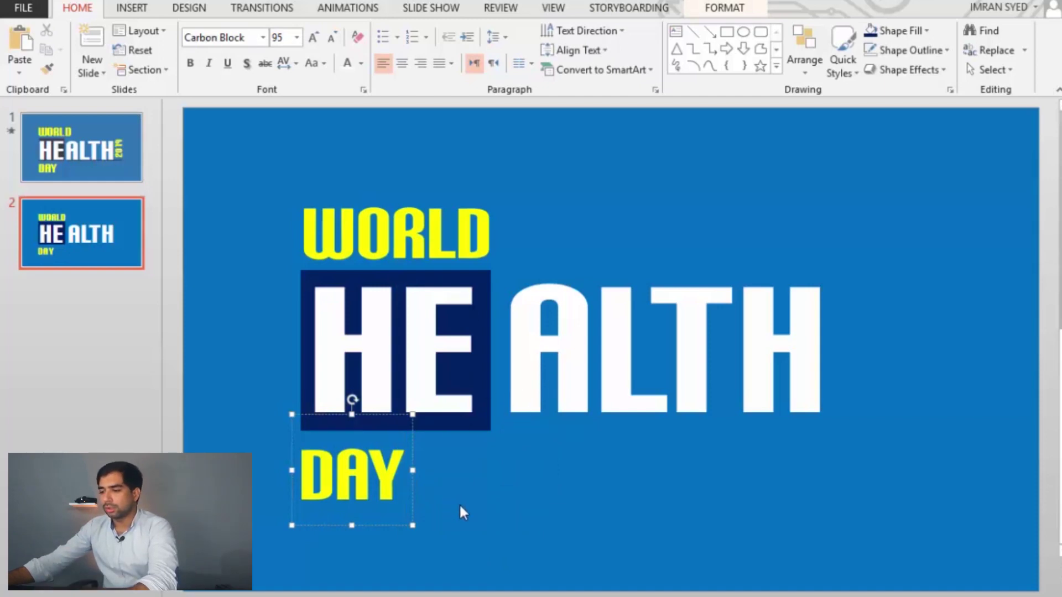
Step: Duplicate the DAY text box below ALTH and change the copy's text to 2019
drag(383, 526, 615, 551)
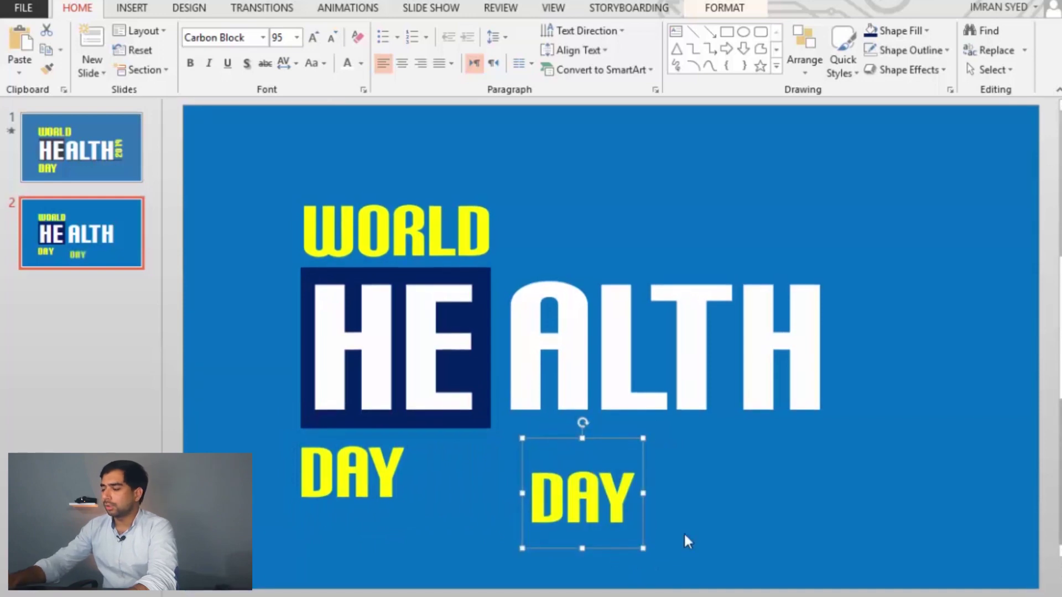
double_click(579, 494)
text(2019)
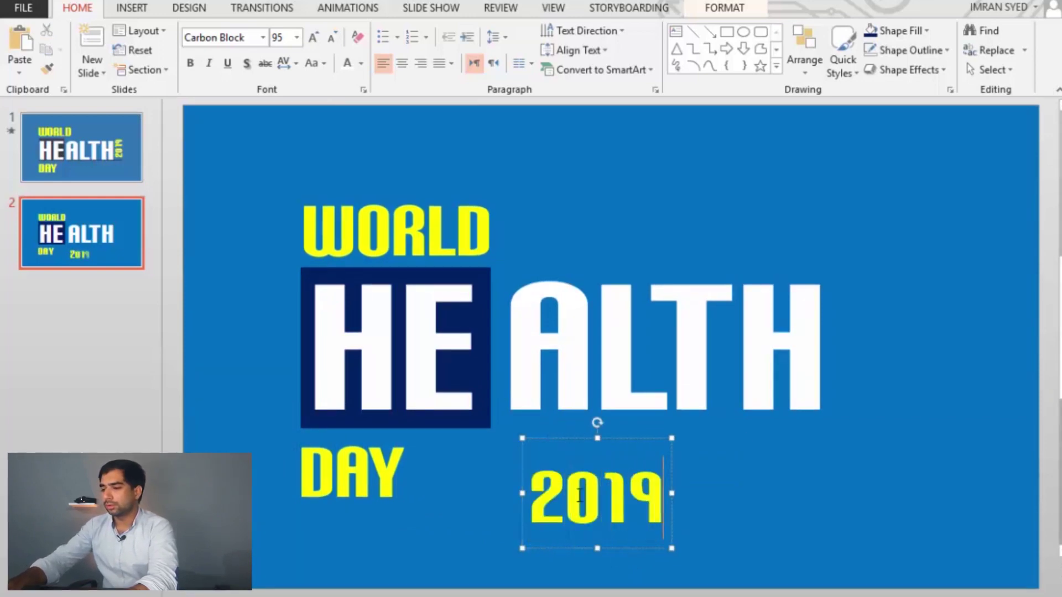
Step: Reduce the 2019 text's font size to 60 and rotate its box 90° counter-clockwise so it reads upwards
double_click(579, 496)
key(ctrl+shift+comma)
key(ctrl+shift+comma)
key(ctrl+shift+comma)
key(ctrl+shift+comma)
key(ctrl+shift+comma)
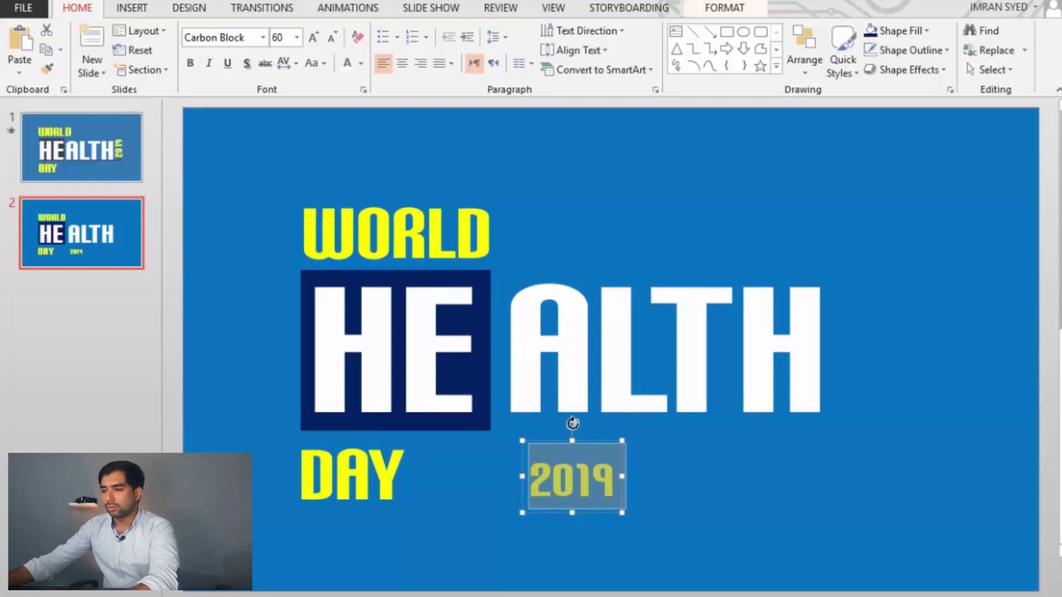
drag(572, 423, 533, 474)
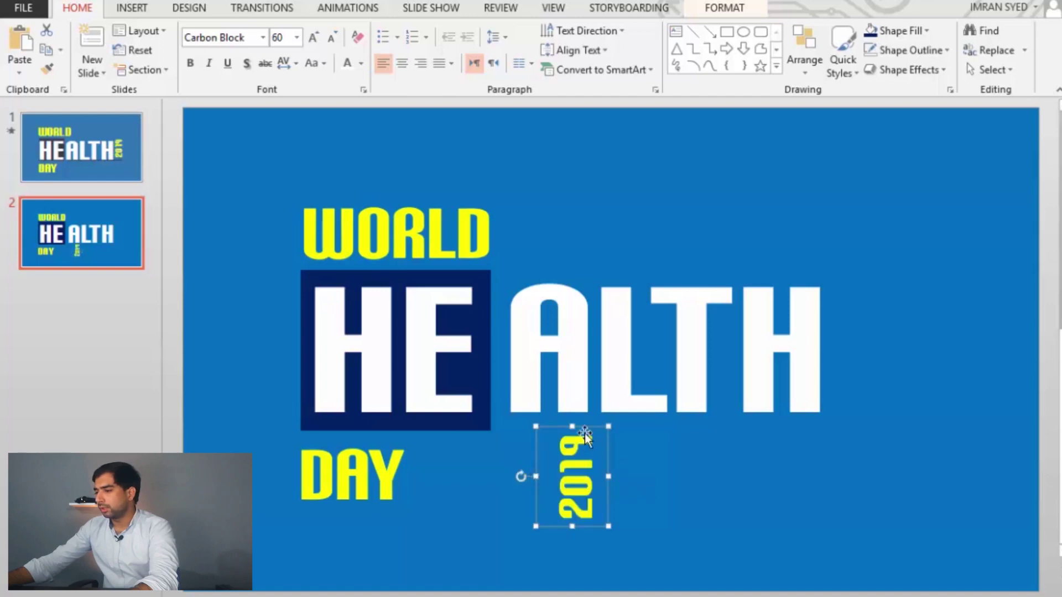
Step: Place the rotated 2019 text just after the final H of ALTH and enlarge its font size to 88
mouse_move(592, 430)
mouse_down()
mouse_move(863, 429)
mouse_move(882, 315)
mouse_move(874, 287)
mouse_move(858, 284)
mouse_move(854, 318)
mouse_up()
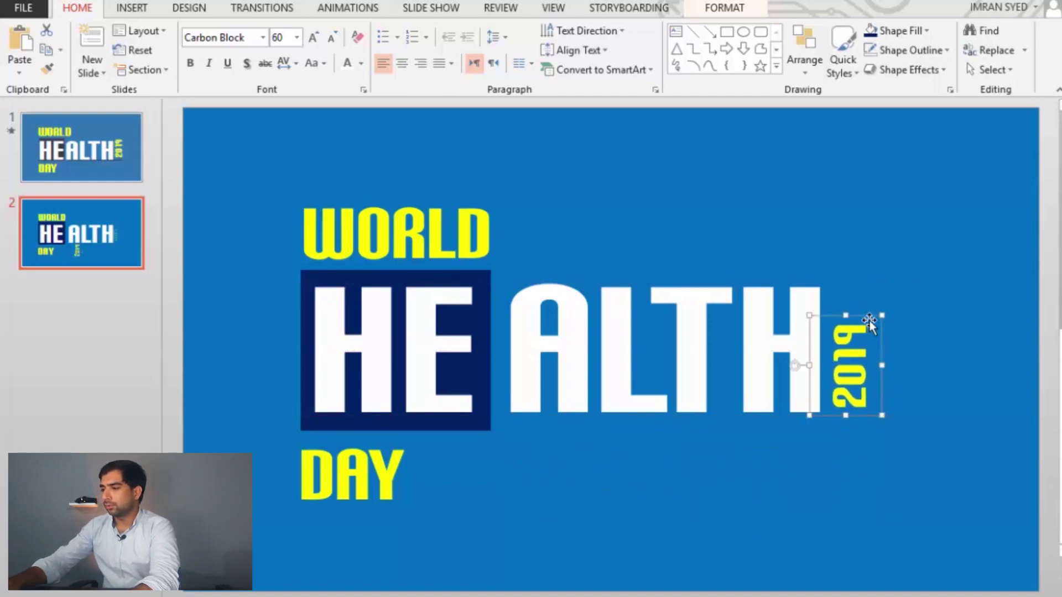
double_click(873, 354)
key(ctrl+shift+period)
key(ctrl+shift+period)
key(ctrl+shift+period)
key(ctrl+shift+period)
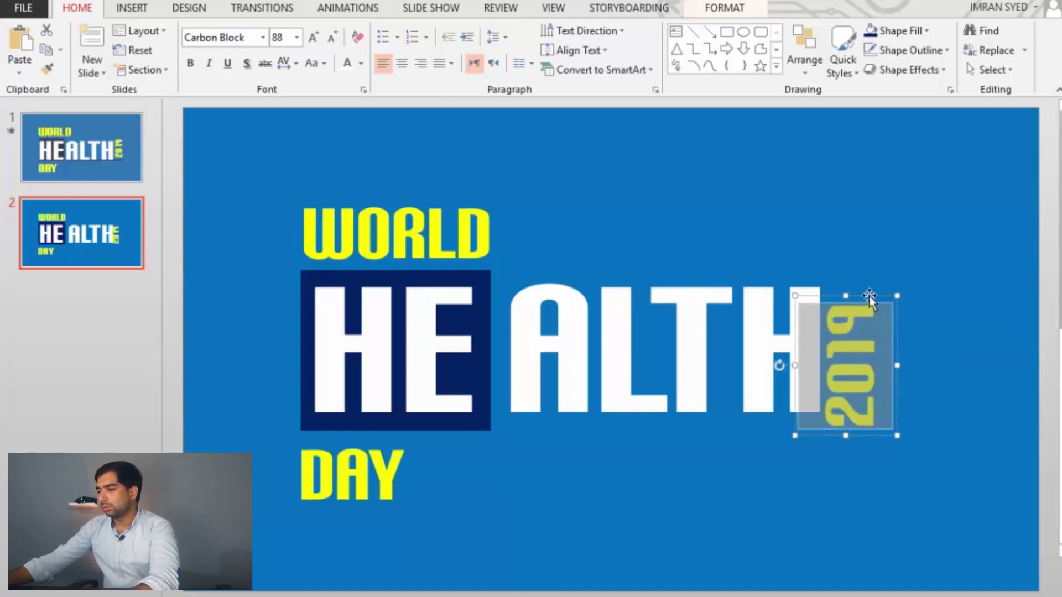
drag(869, 296, 882, 283)
click(910, 487)
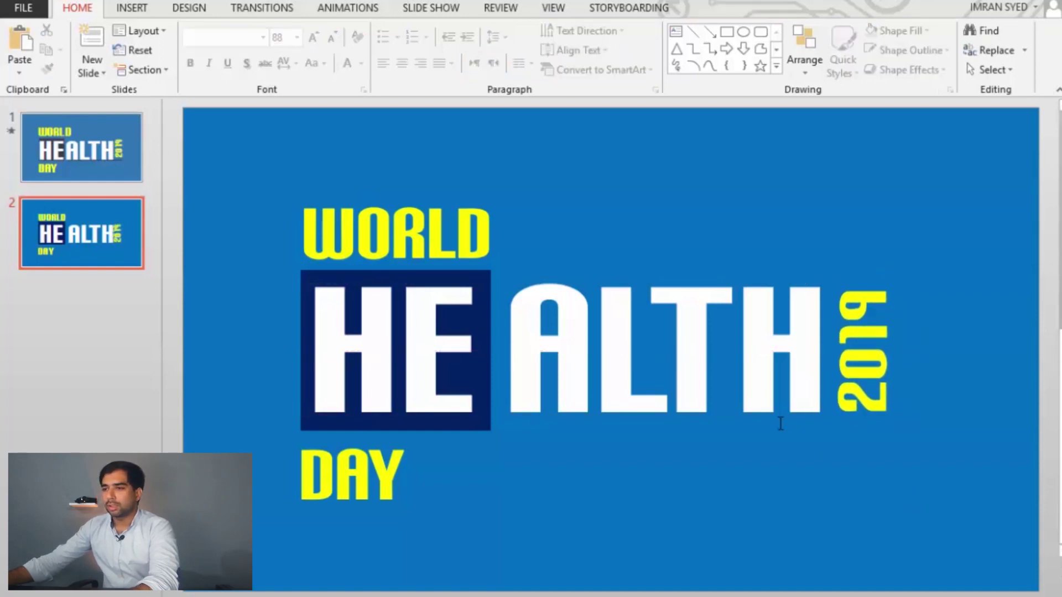
Step: Draw a horizontal line about 5.84" long beneath ALTH and 2019, level with the rectangle's lower edge
click(131, 9)
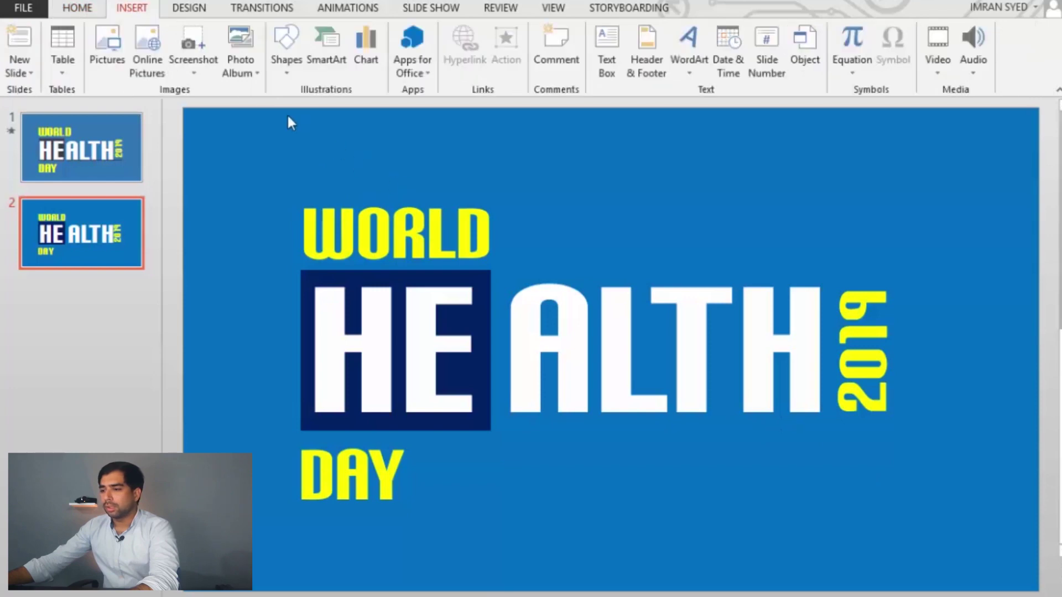
click(286, 47)
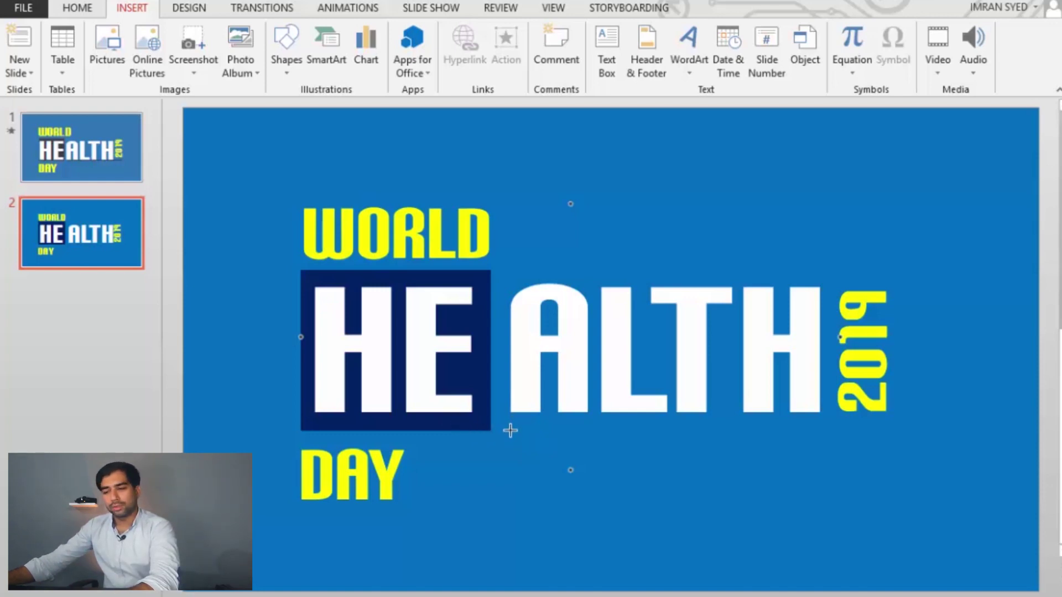
mouse_move(510, 431)
mouse_down()
mouse_move(573, 429)
mouse_move(728, 476)
mouse_move(884, 491)
mouse_up()
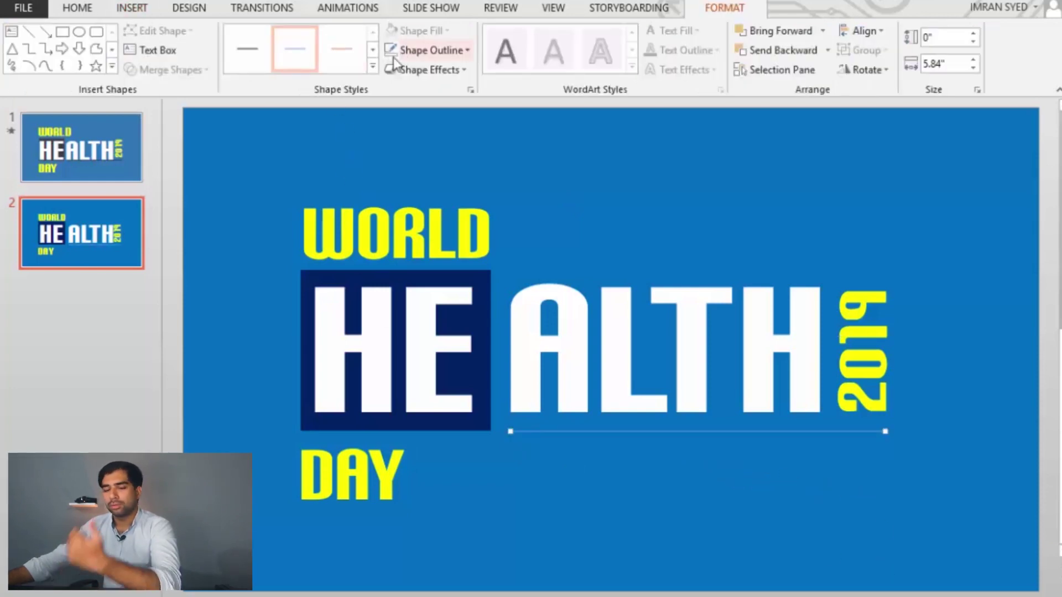
Step: Set the line's outline weight to 4½ pt and its colour to Dark Blue
click(427, 51)
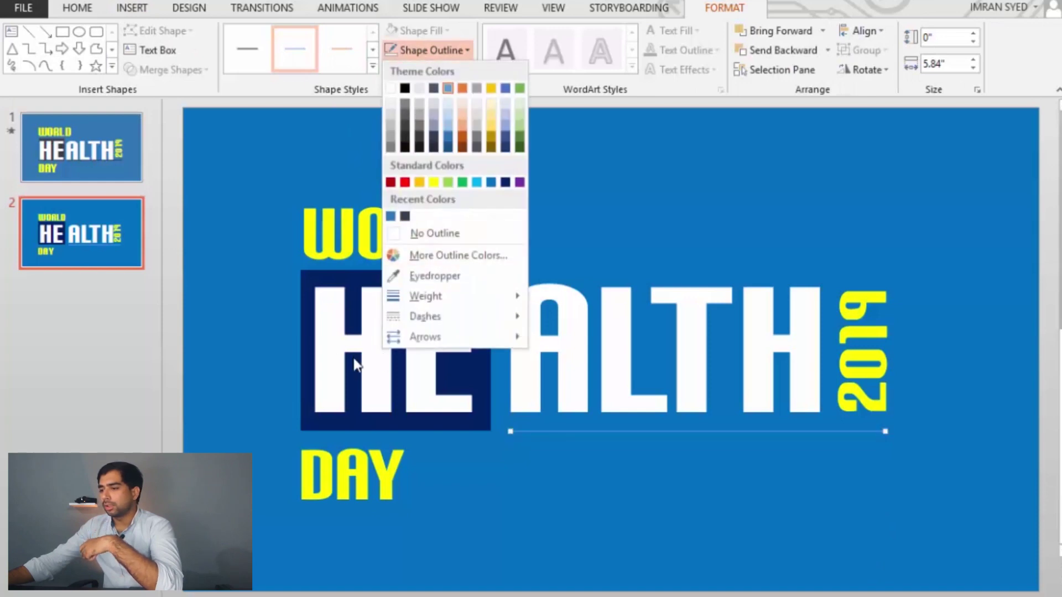
mouse_move(457, 298)
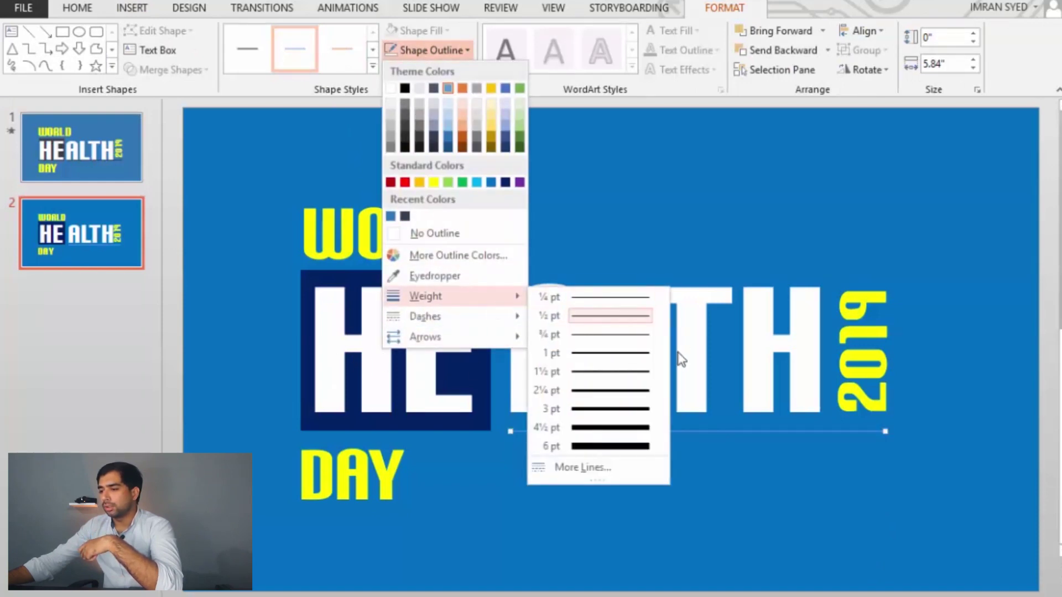
click(618, 429)
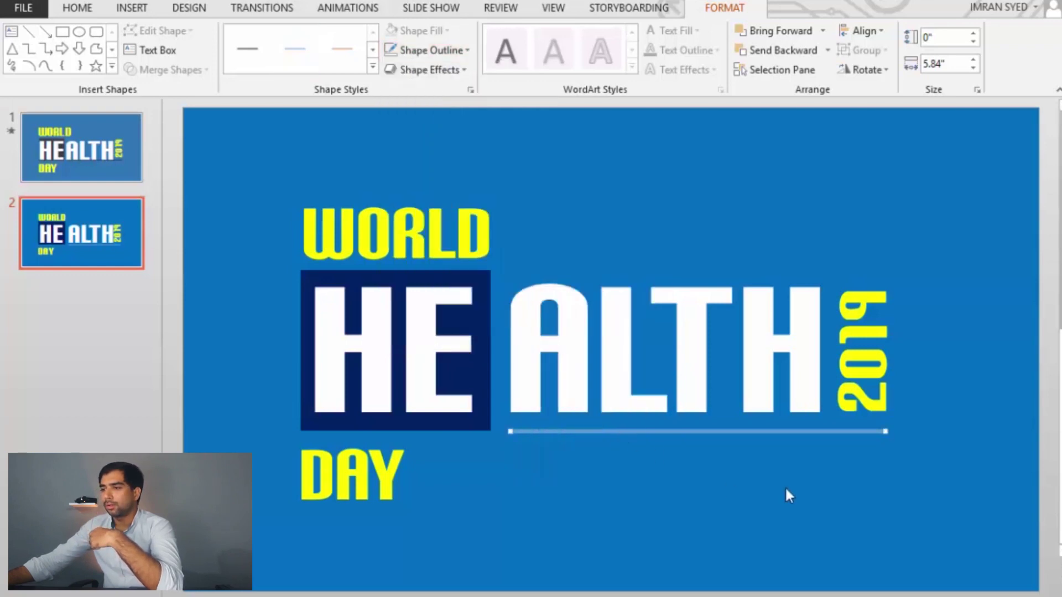
click(372, 67)
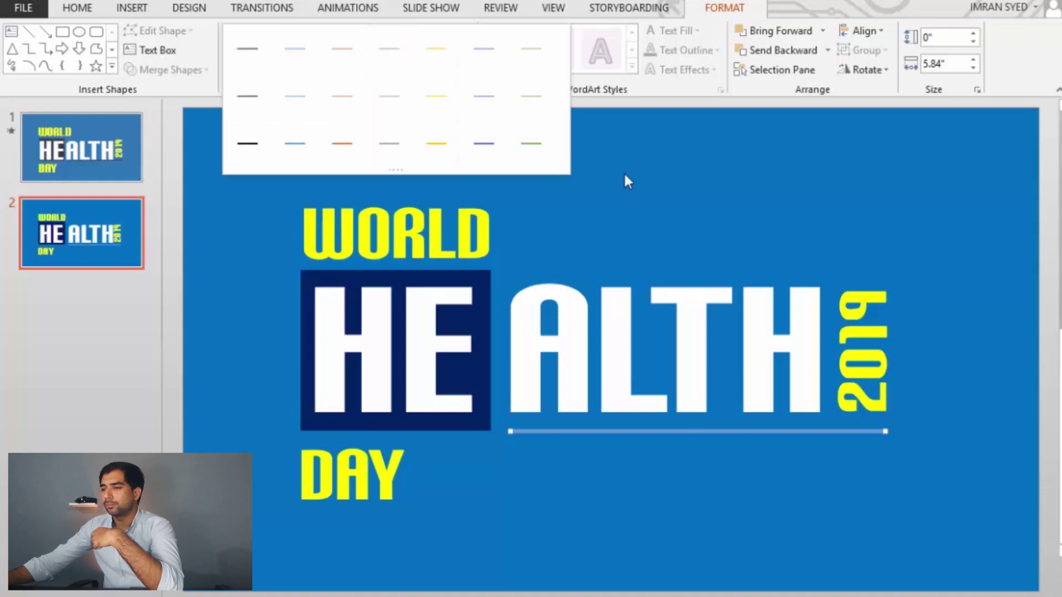
key(Escape)
click(440, 52)
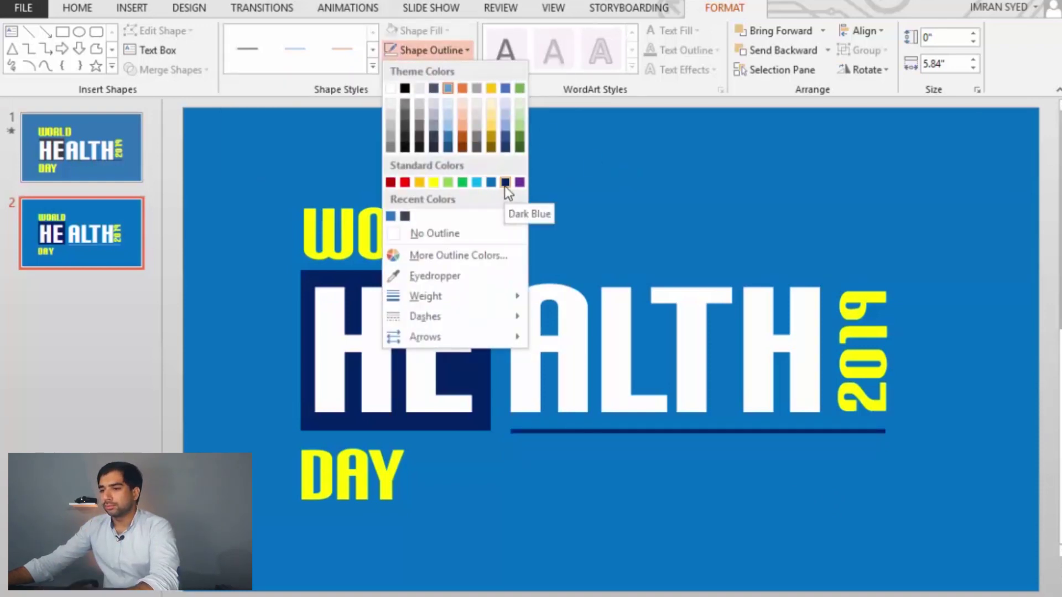
click(505, 184)
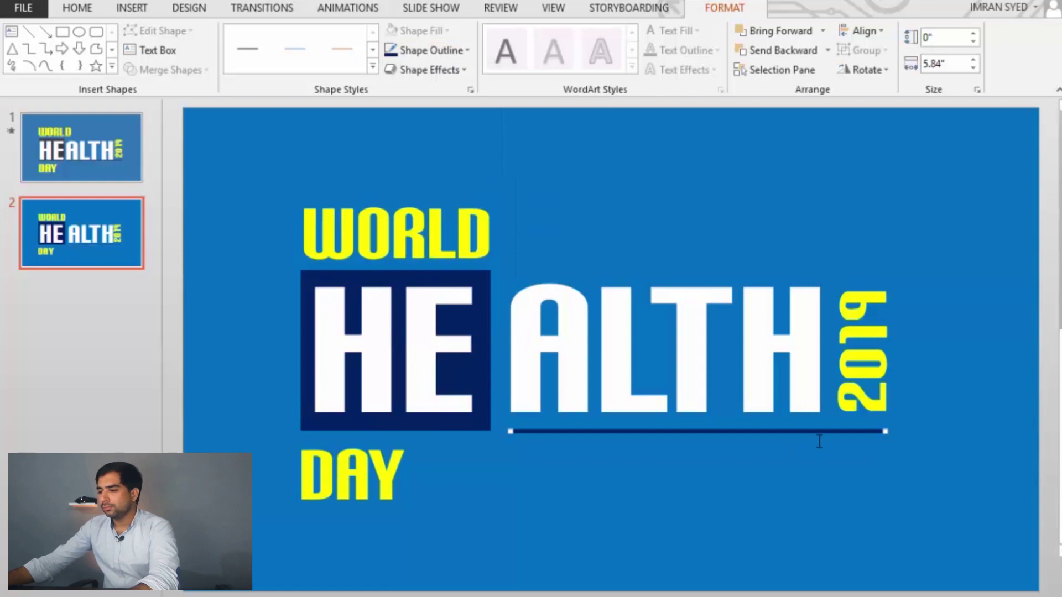
Step: Add a Fly In entrance animation to the WORLD text and display the slide's list of animations
click(839, 517)
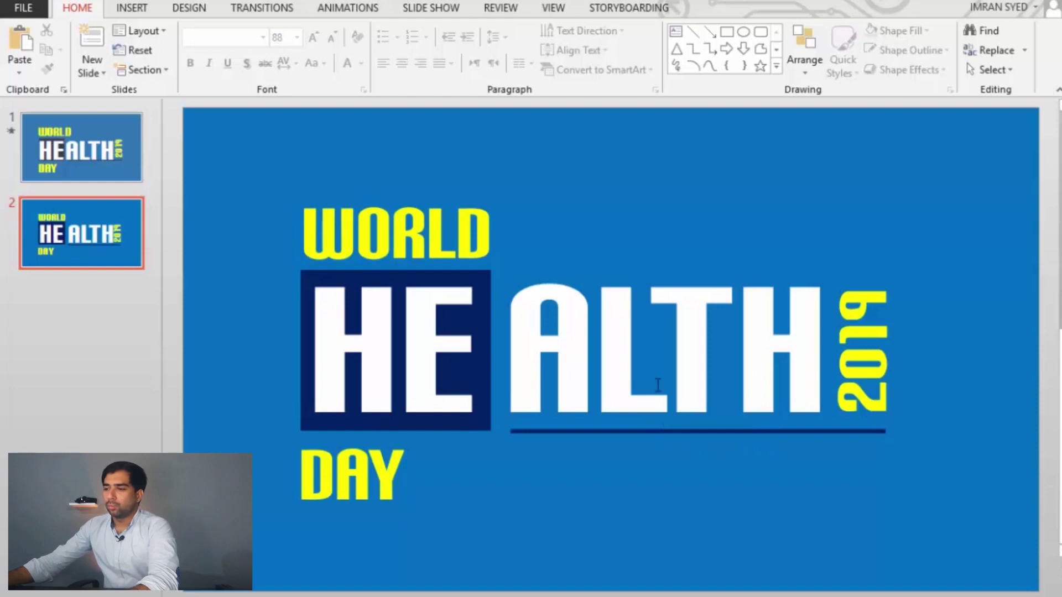
click(430, 243)
click(436, 216)
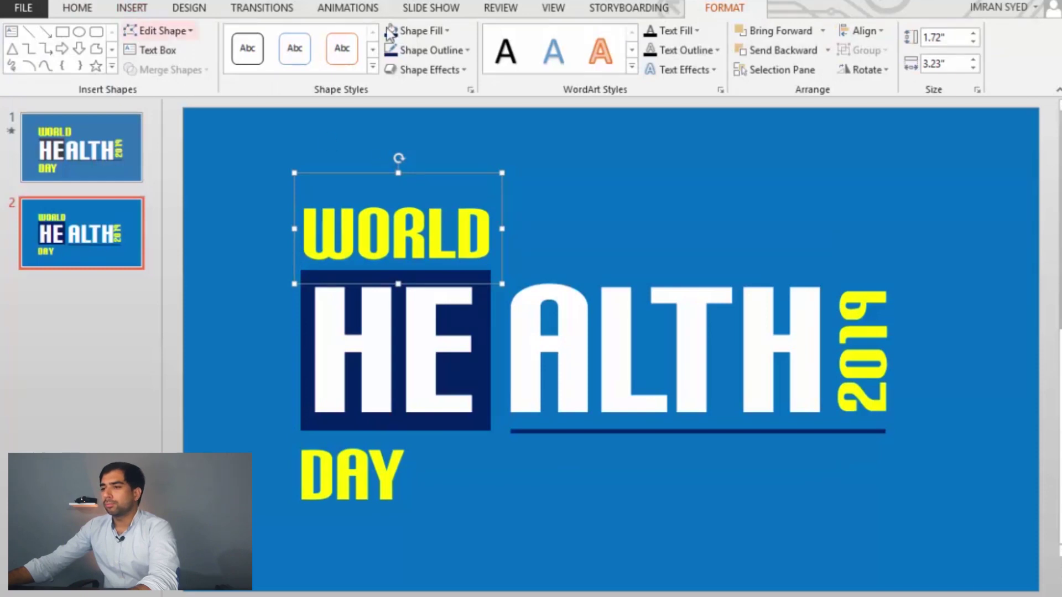
click(347, 10)
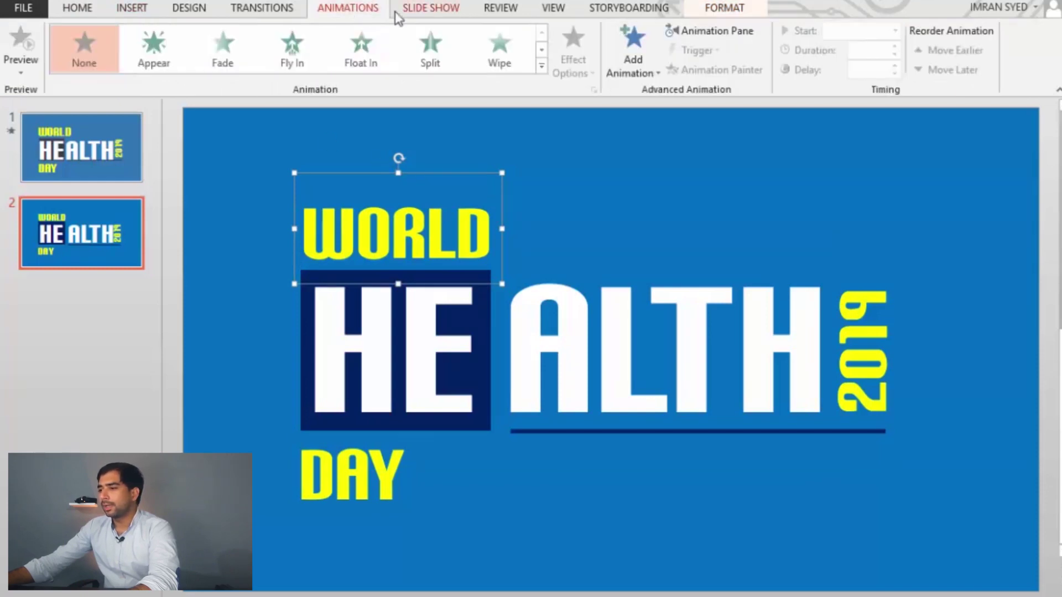
click(644, 66)
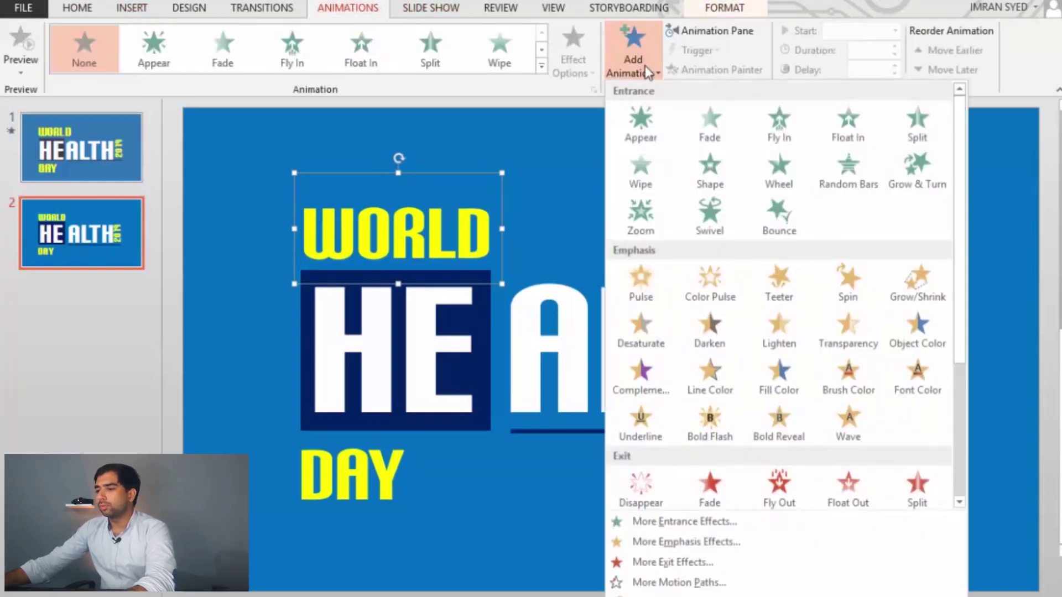
click(785, 124)
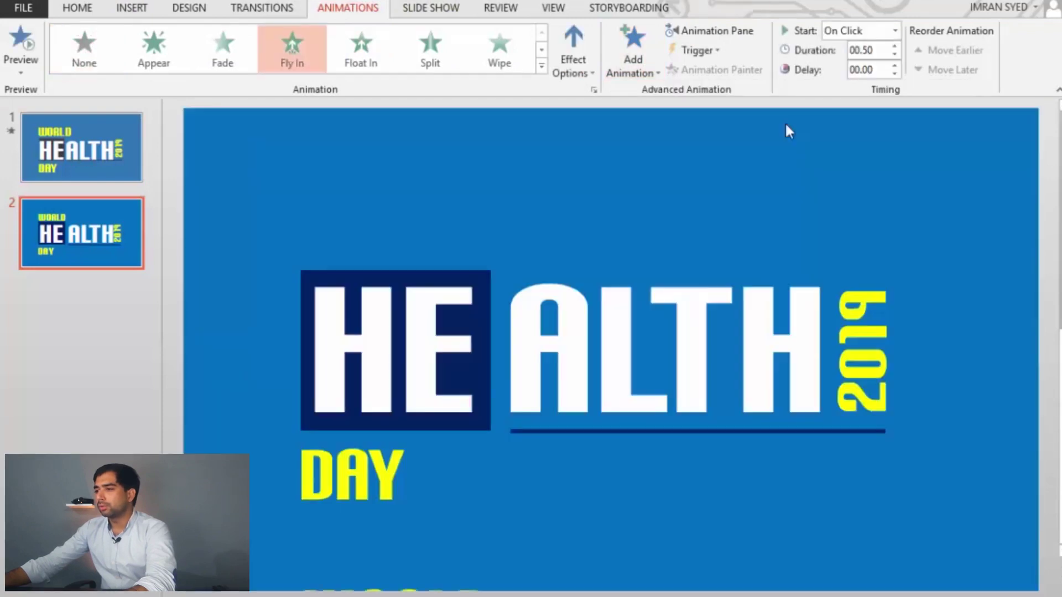
click(738, 33)
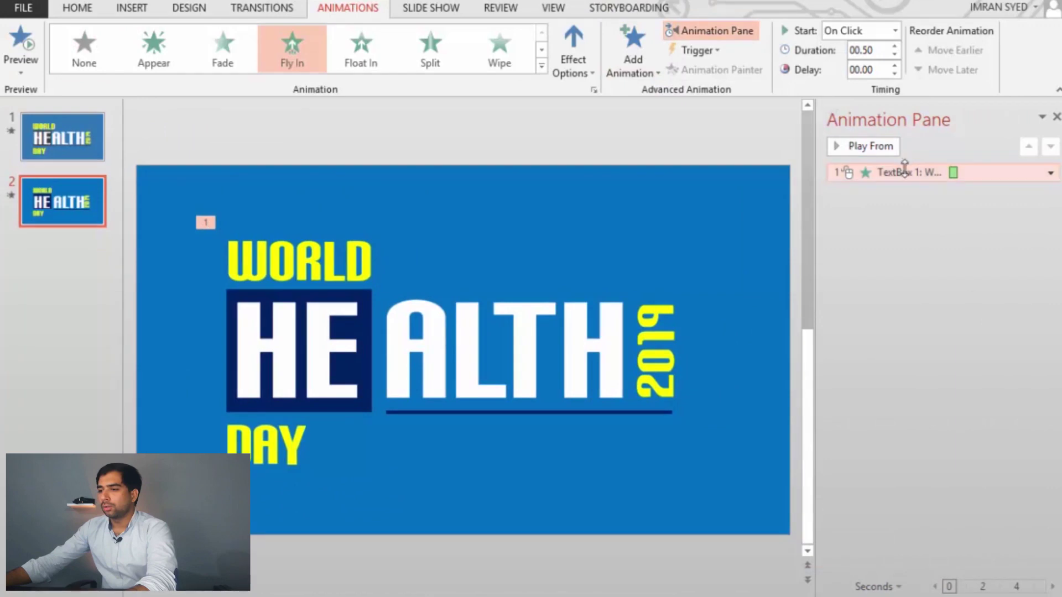
Step: Set the direction of the WORLD text's Fly In animation to From Right
click(410, 230)
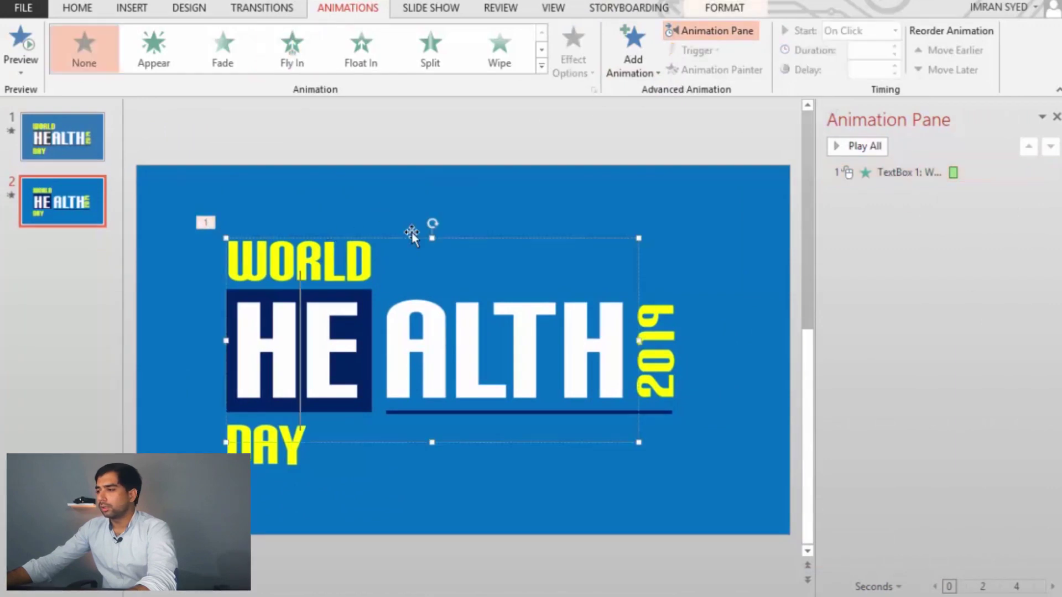
click(310, 220)
click(319, 211)
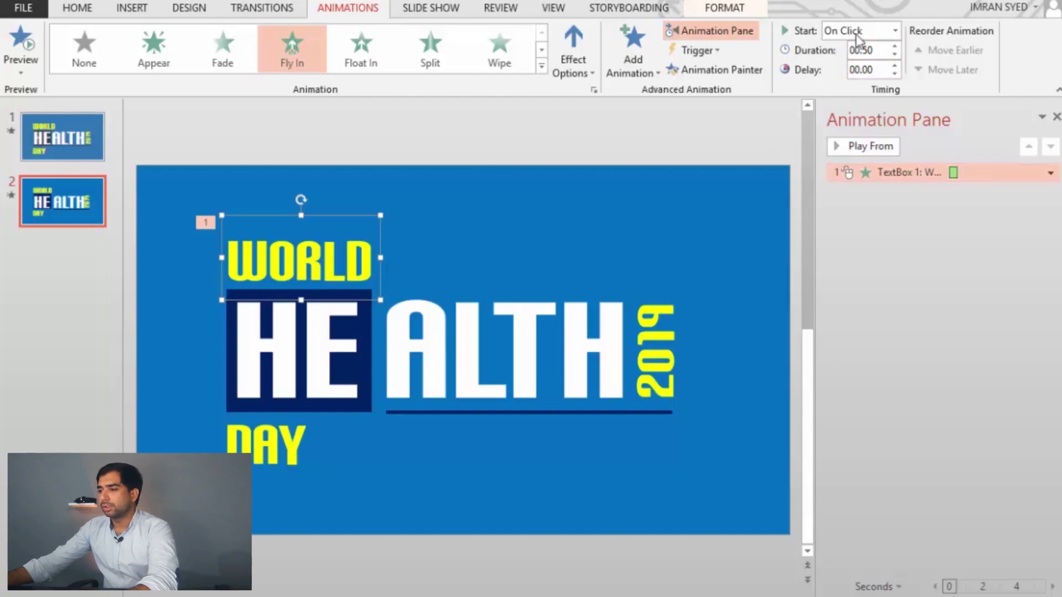
click(574, 64)
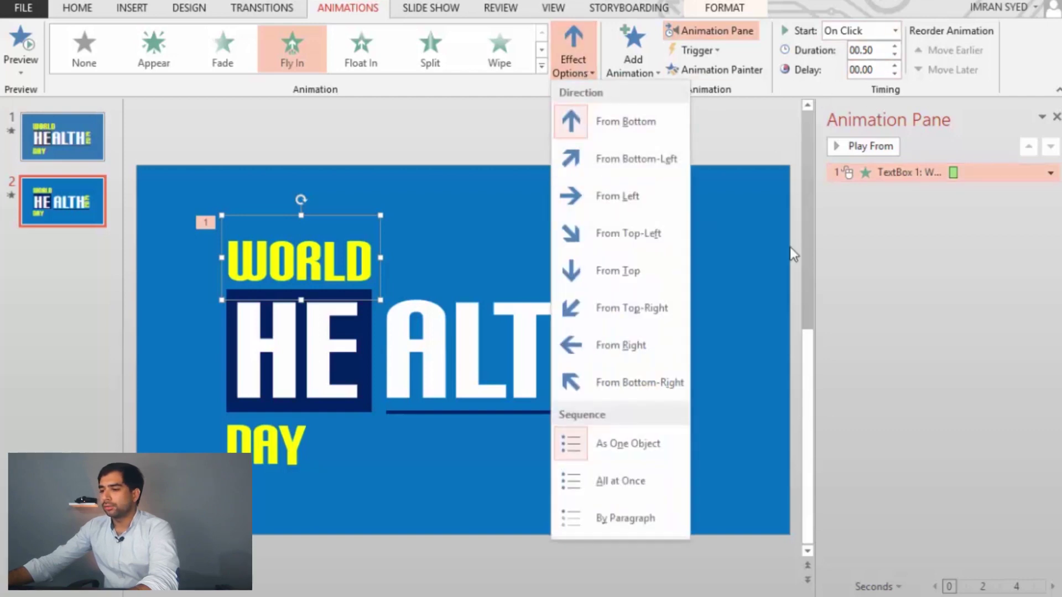
click(632, 347)
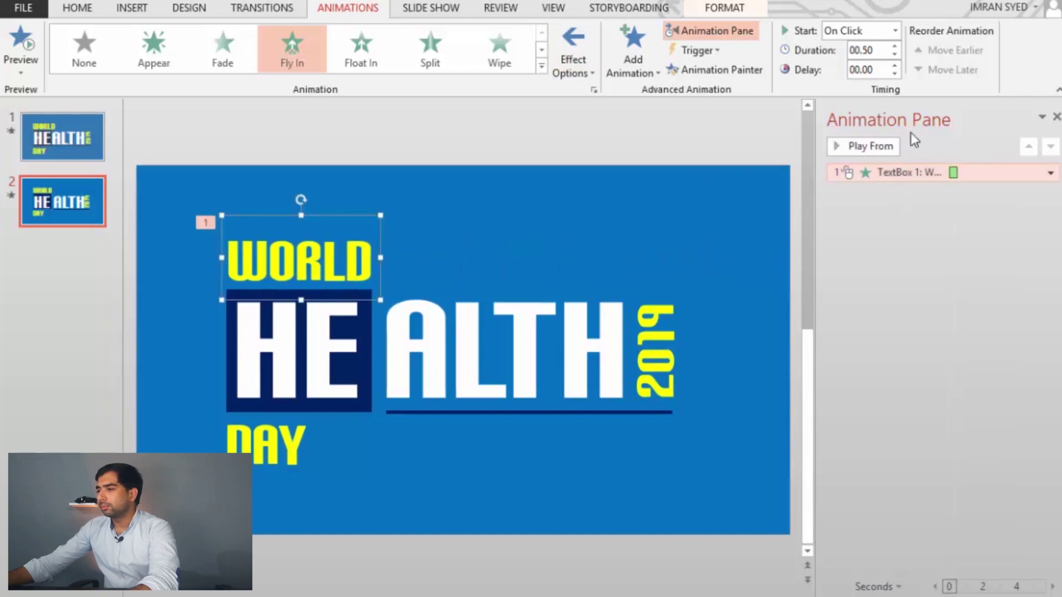
Step: Make the WORLD animation start With Previous and set its duration to 01.00
click(894, 31)
click(871, 66)
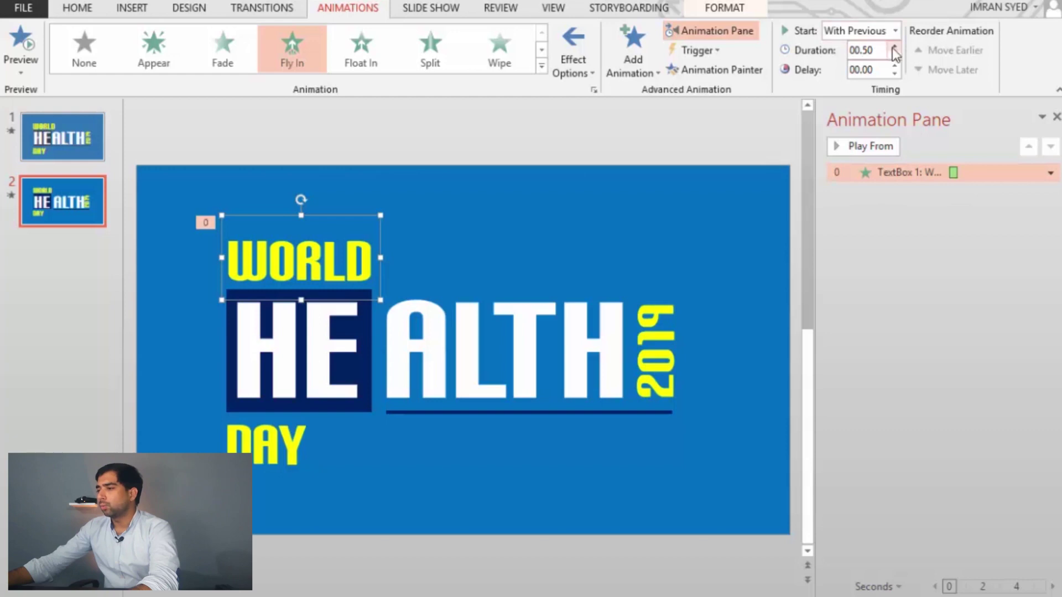
click(893, 47)
click(894, 46)
Step: Give the WORLD text's Fly In effect a smooth end of 1 sec and play the animation
click(1050, 172)
click(959, 271)
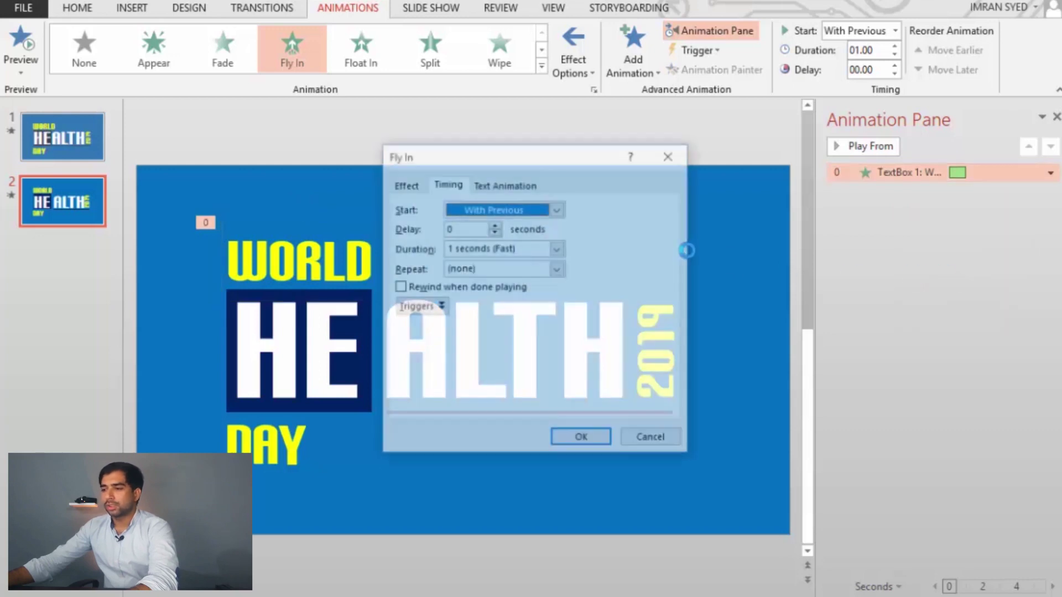
click(405, 185)
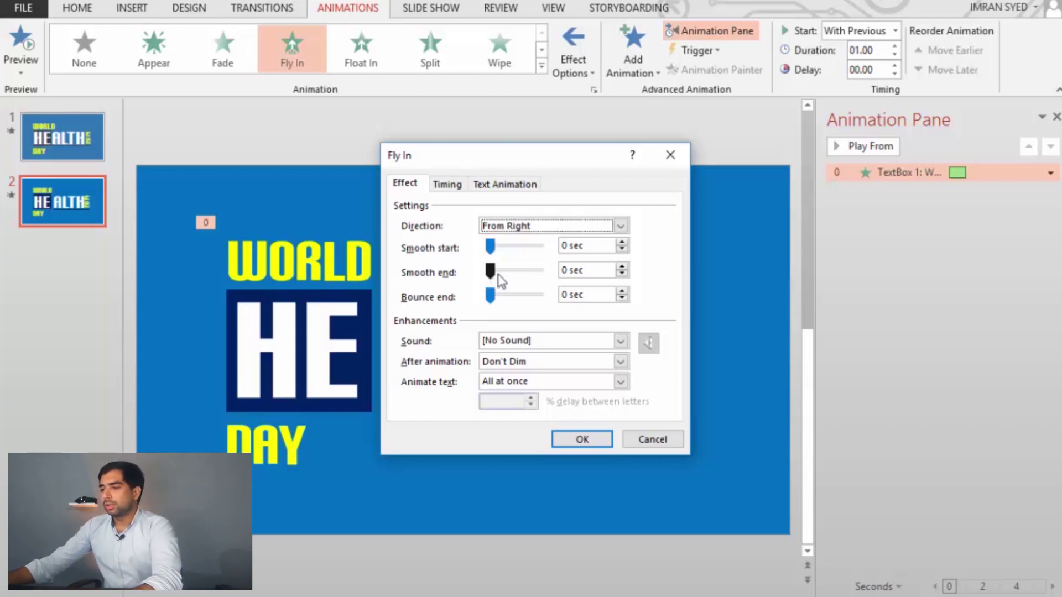
drag(503, 275, 555, 278)
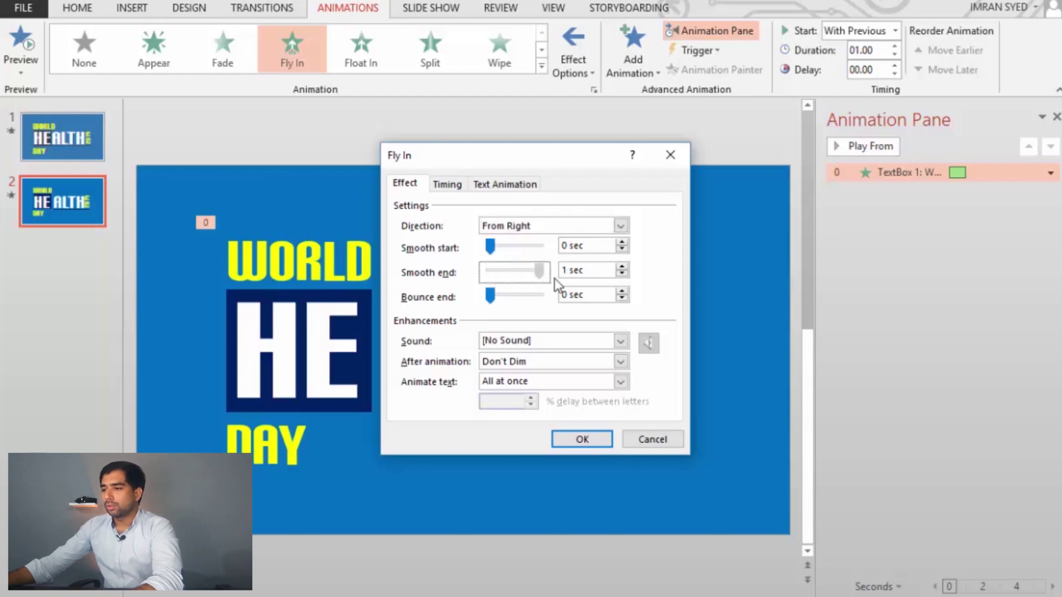
click(587, 444)
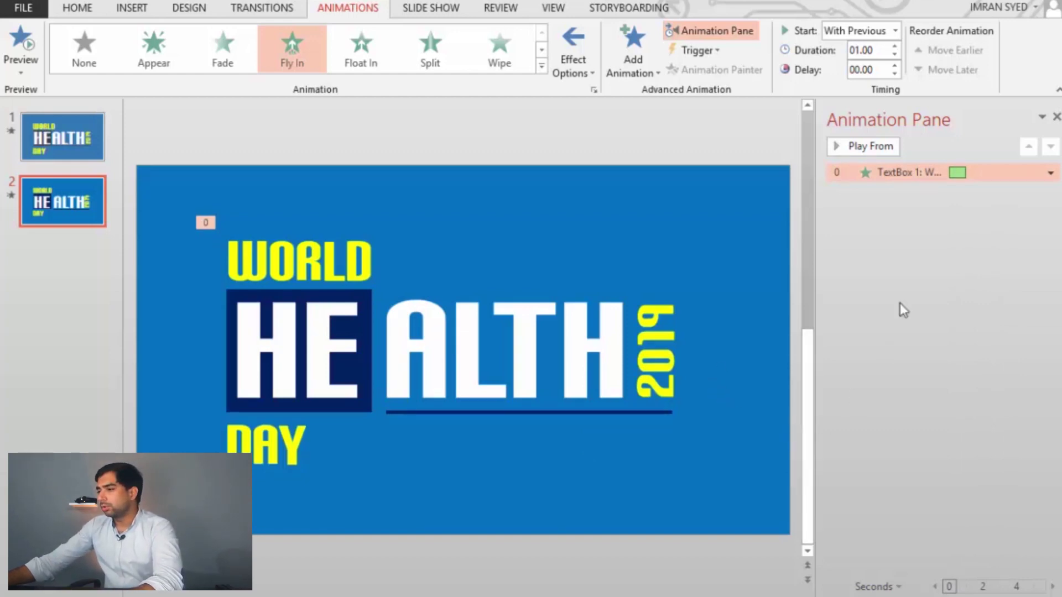
click(879, 146)
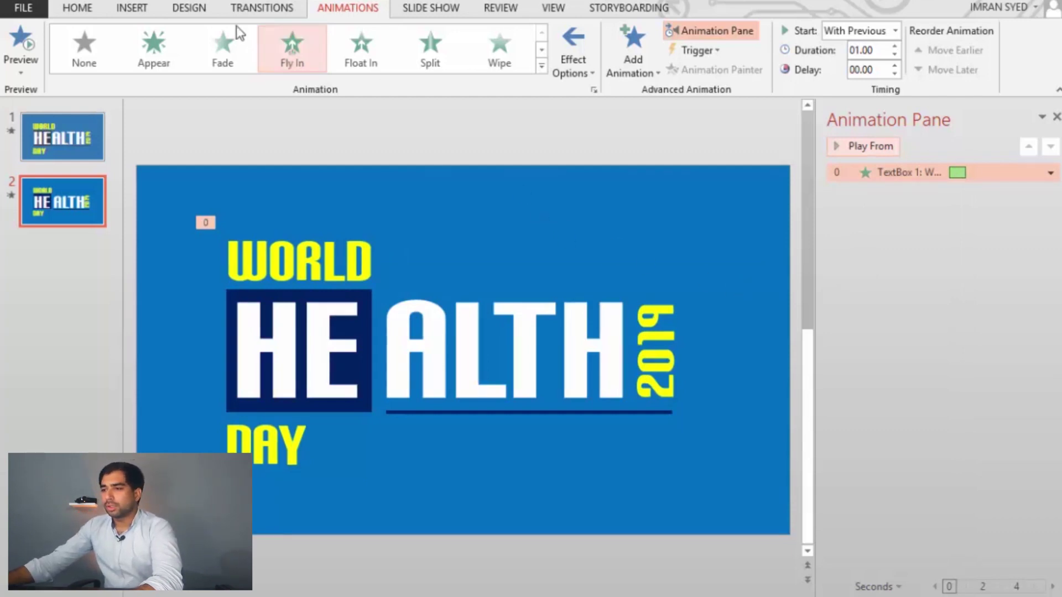
Step: Draw a rectangle about 8.24" by 1.5" from just after WORLD to the slide's right edge, filled with the background blue and without outline
click(132, 7)
click(287, 55)
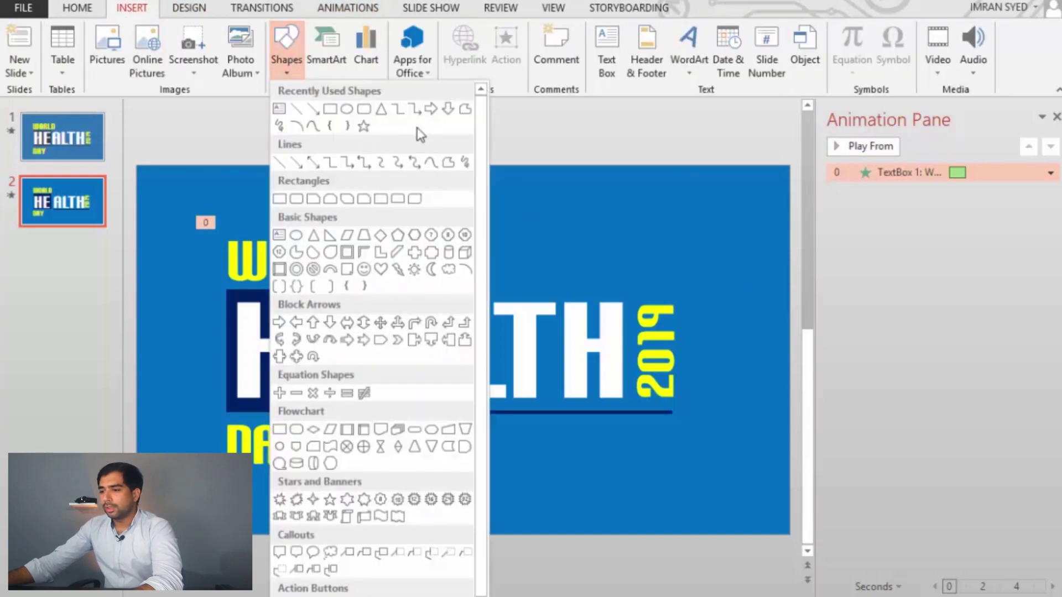
click(327, 108)
mouse_move(387, 215)
mouse_down()
mouse_move(394, 283)
mouse_move(790, 285)
mouse_up()
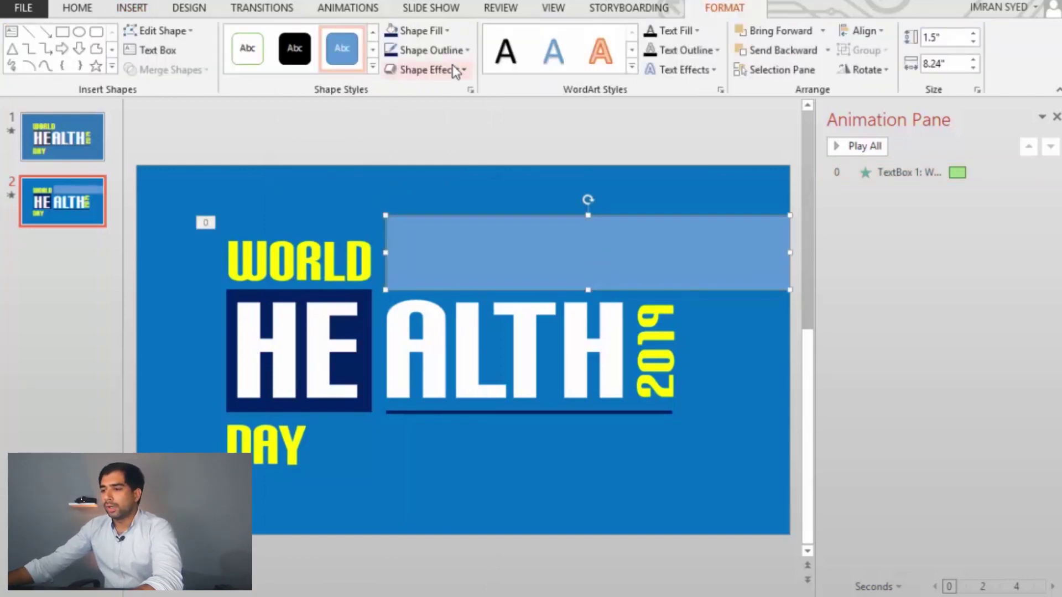
click(429, 32)
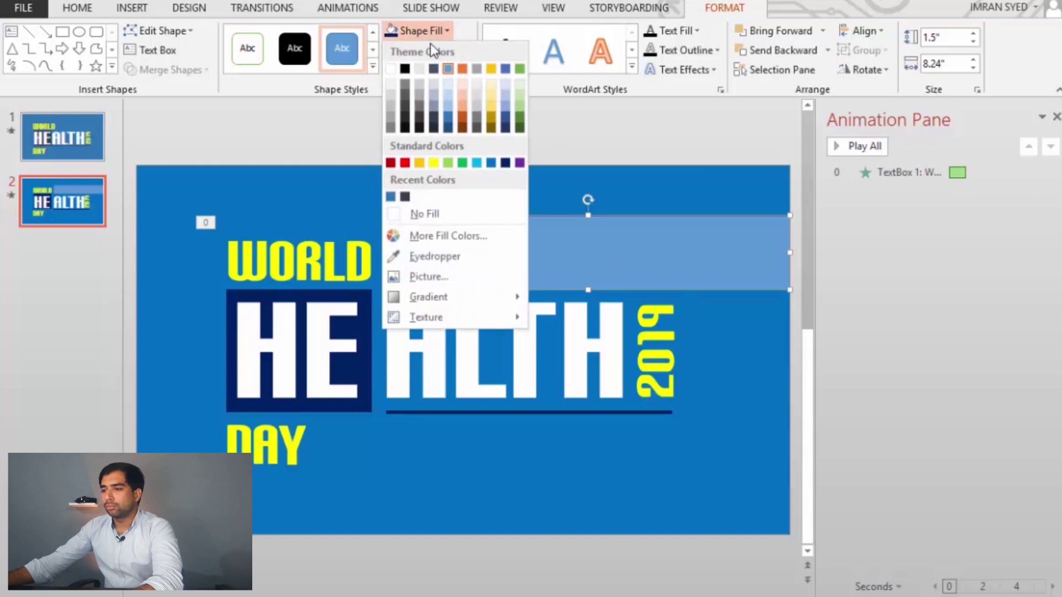
click(462, 257)
click(372, 185)
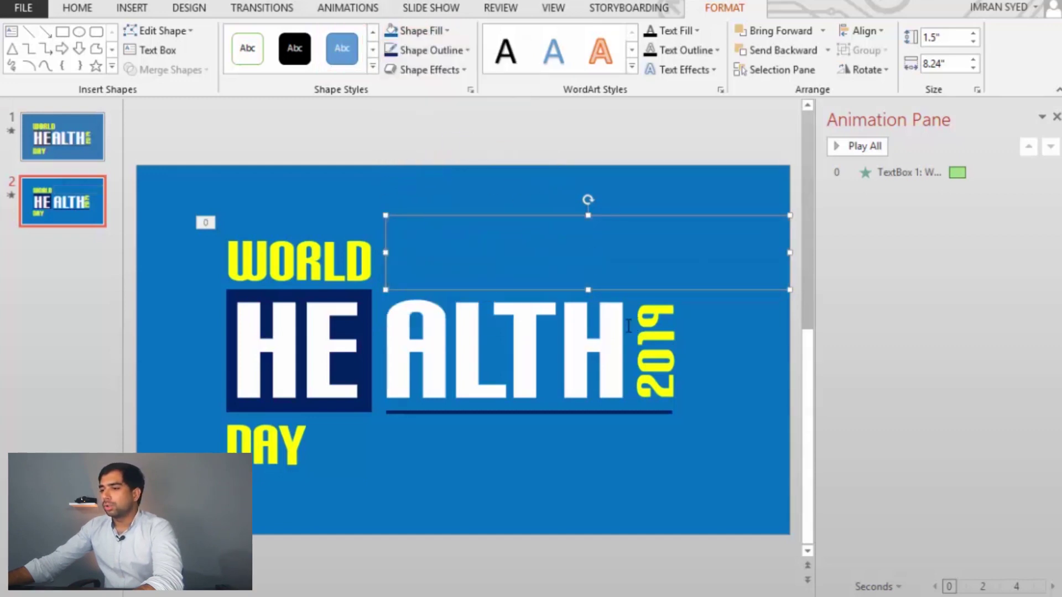
click(429, 50)
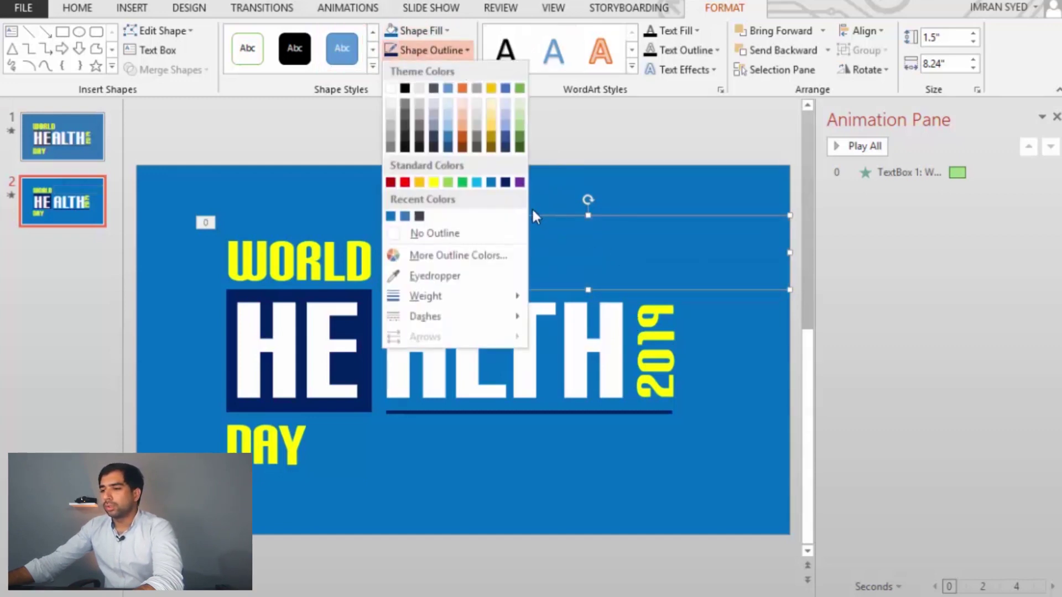
click(462, 237)
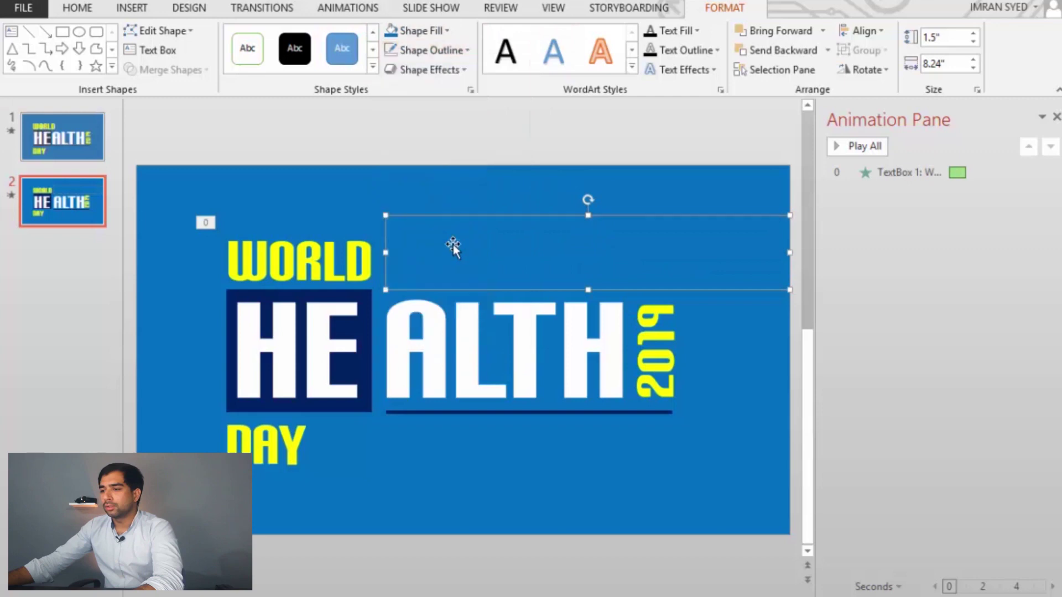
Step: Extend the blue rectangle towards WORLD to a width of about 8.37" and preview the Fly In animation
click(380, 251)
click(381, 250)
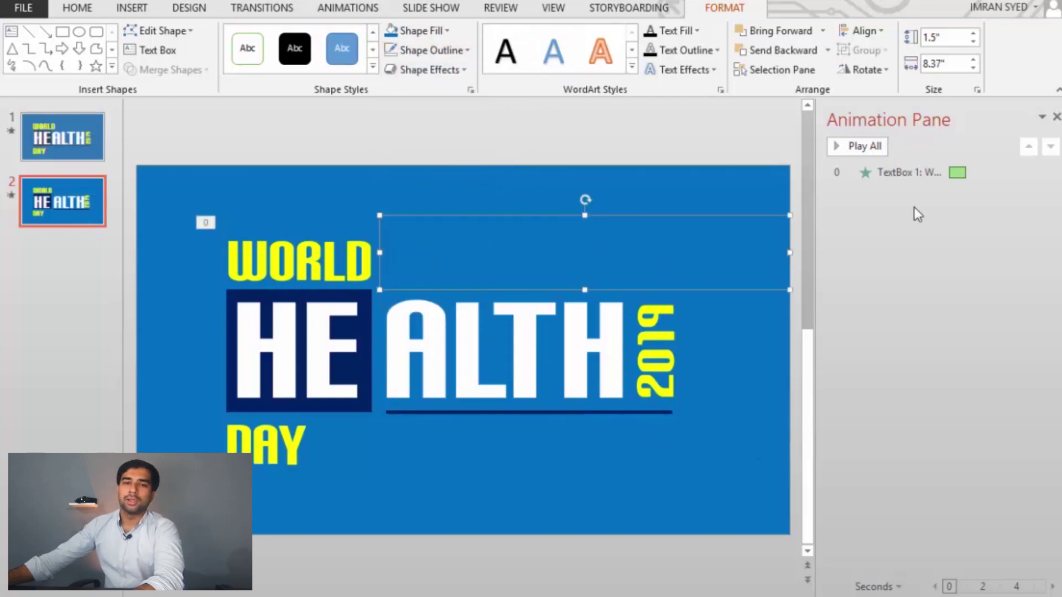
click(907, 176)
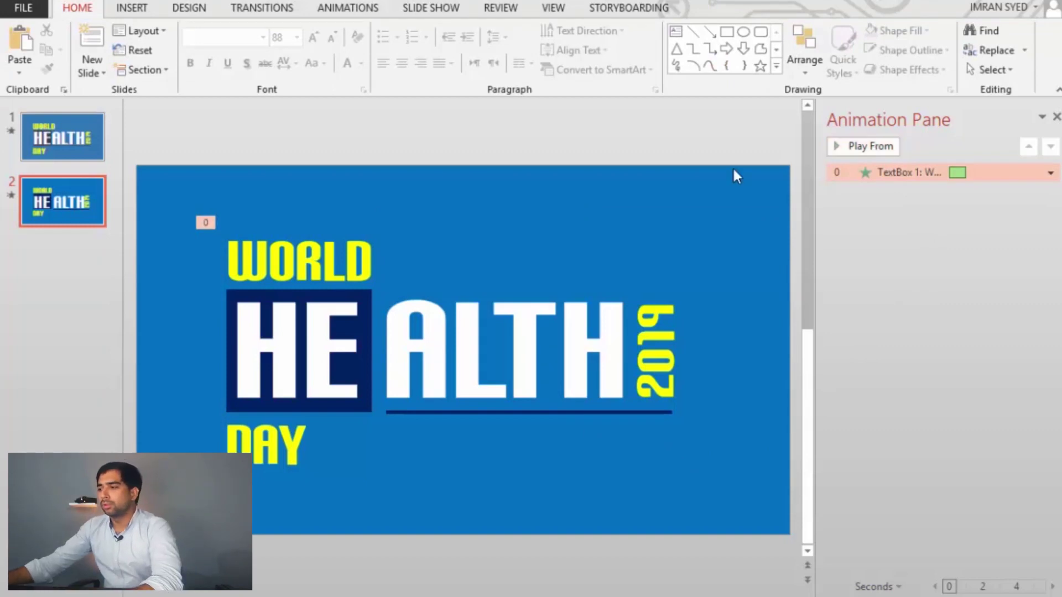
click(849, 149)
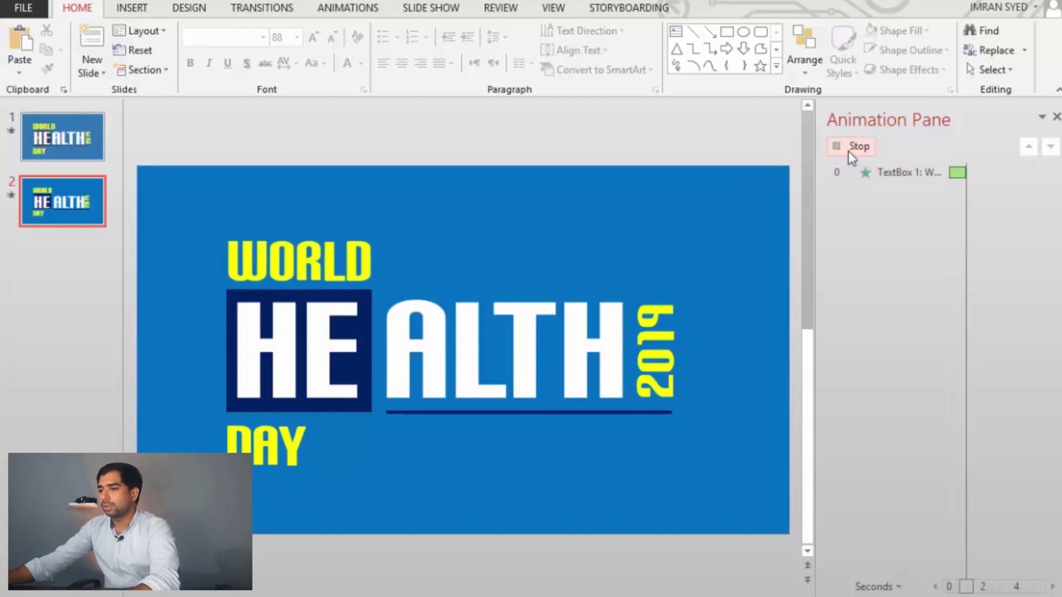
Step: Place a background-coloured mask rectangle right after DAY, stretch it to the slide's right edge and reduce its height slightly
click(433, 255)
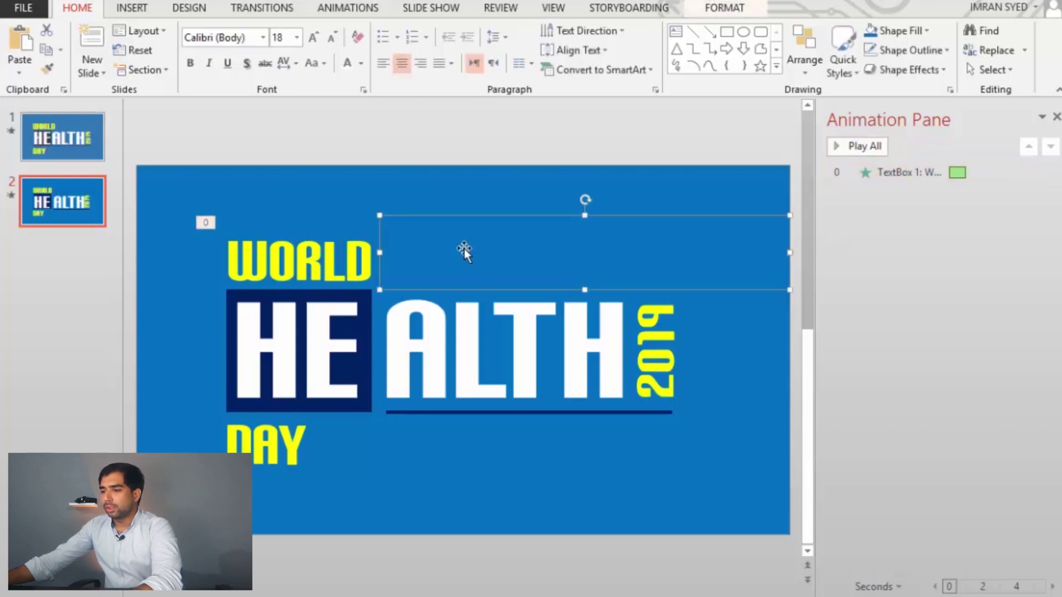
drag(431, 250, 355, 444)
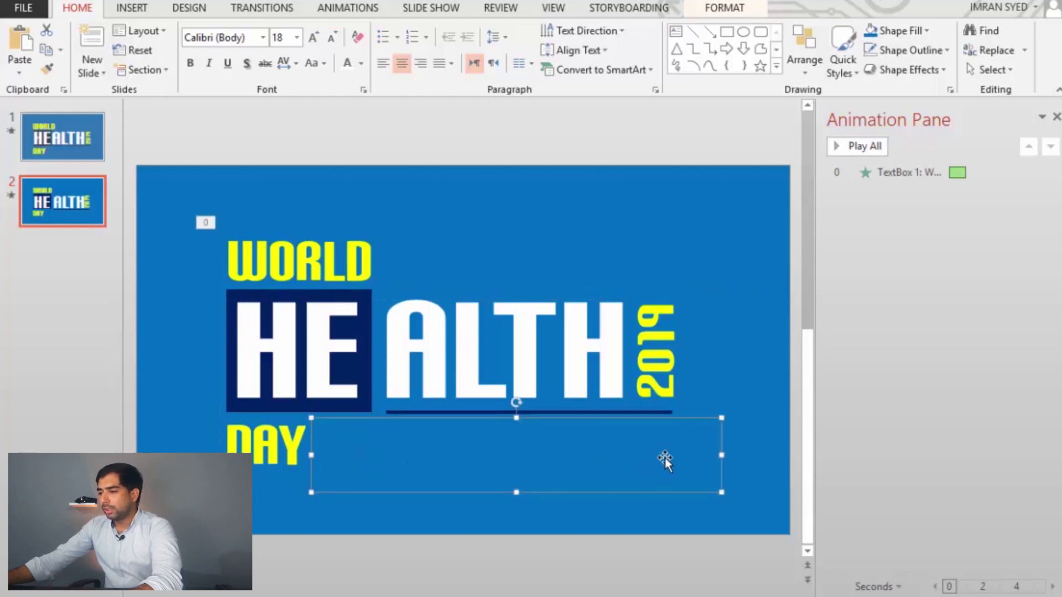
click(763, 454)
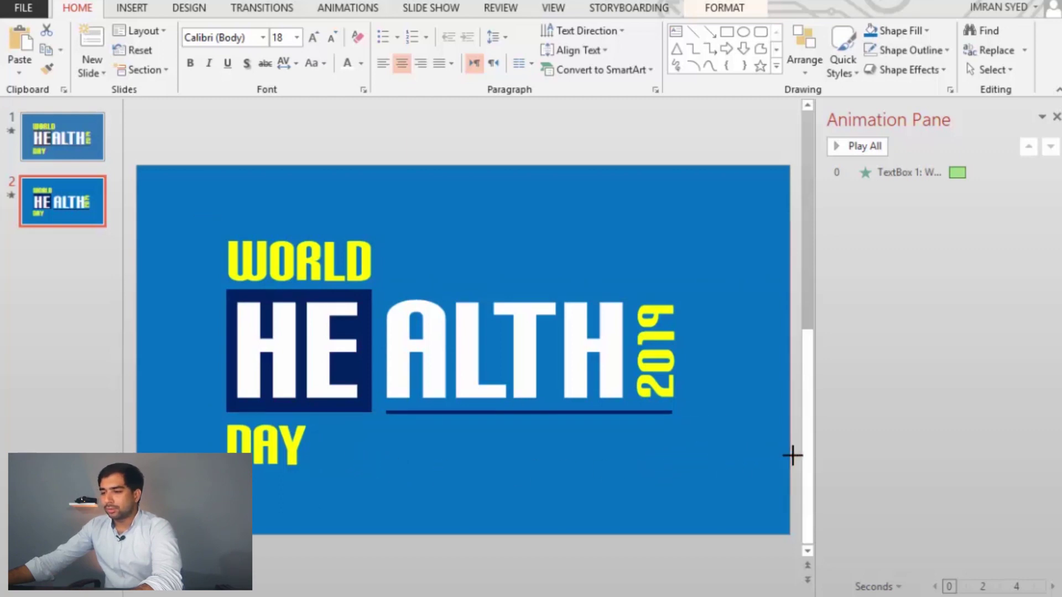
click(789, 455)
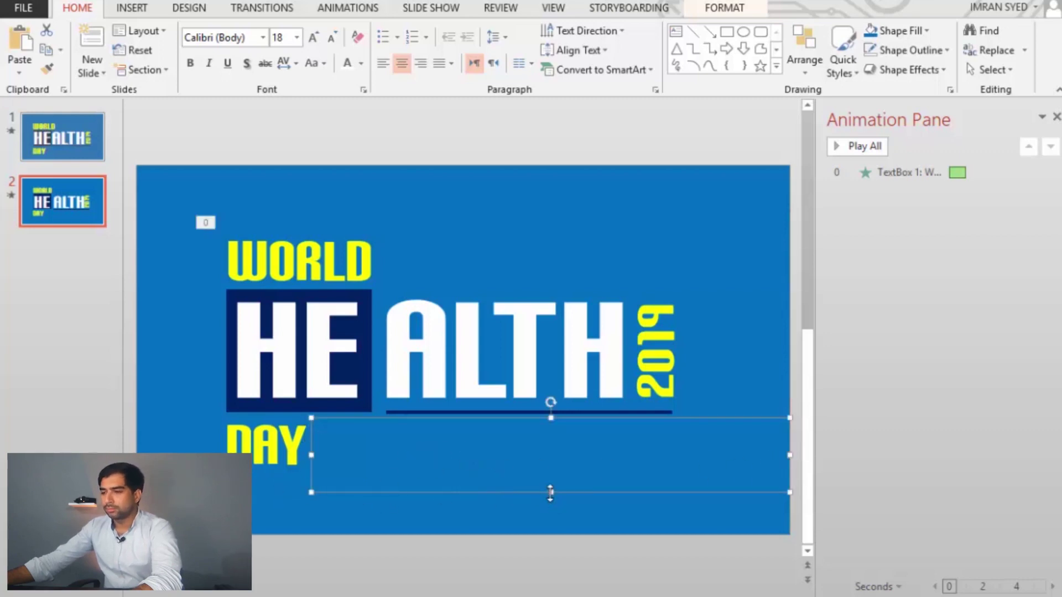
drag(551, 492, 550, 478)
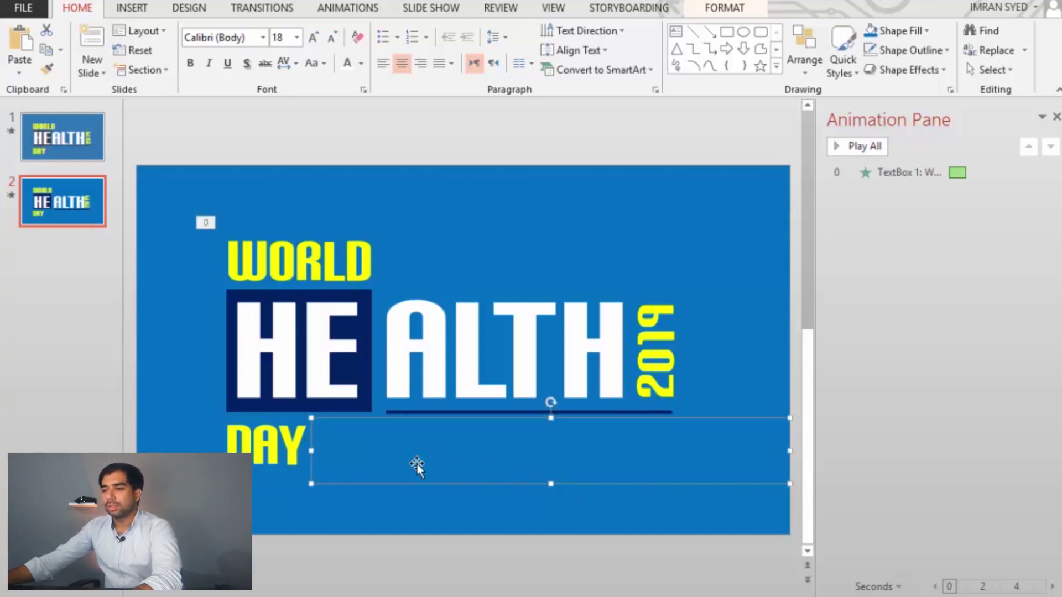
Step: Copy the WORLD text's Fly In animation to the DAY text with the Animation Painter
click(306, 263)
click(300, 201)
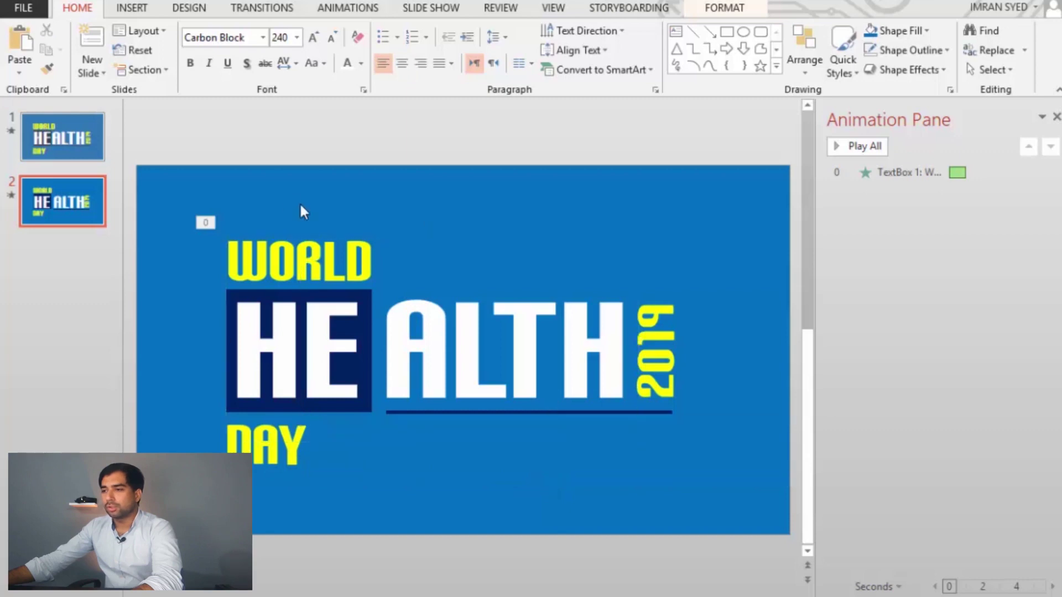
click(322, 222)
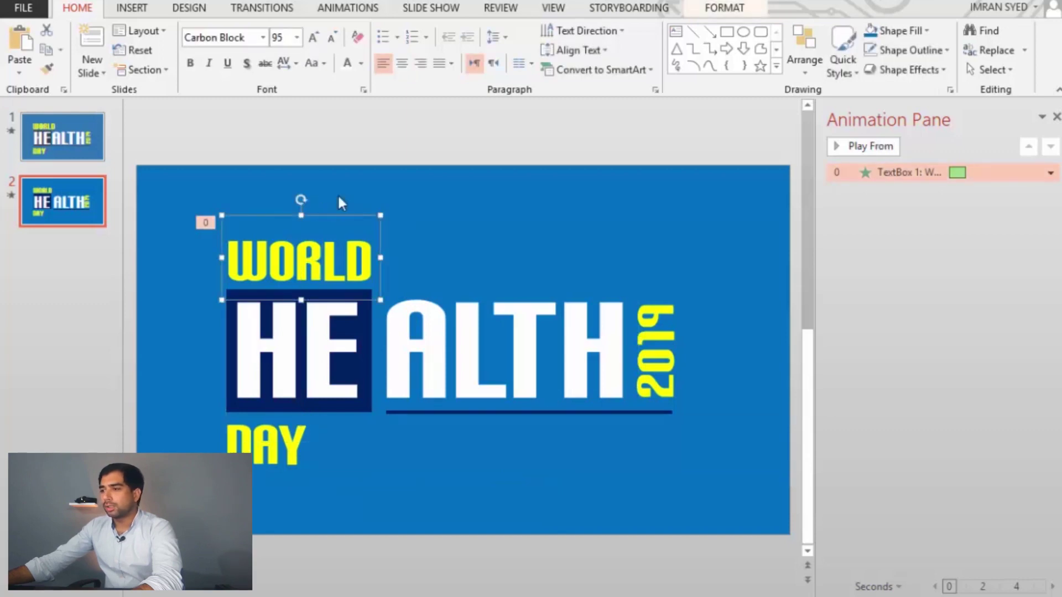
click(349, 8)
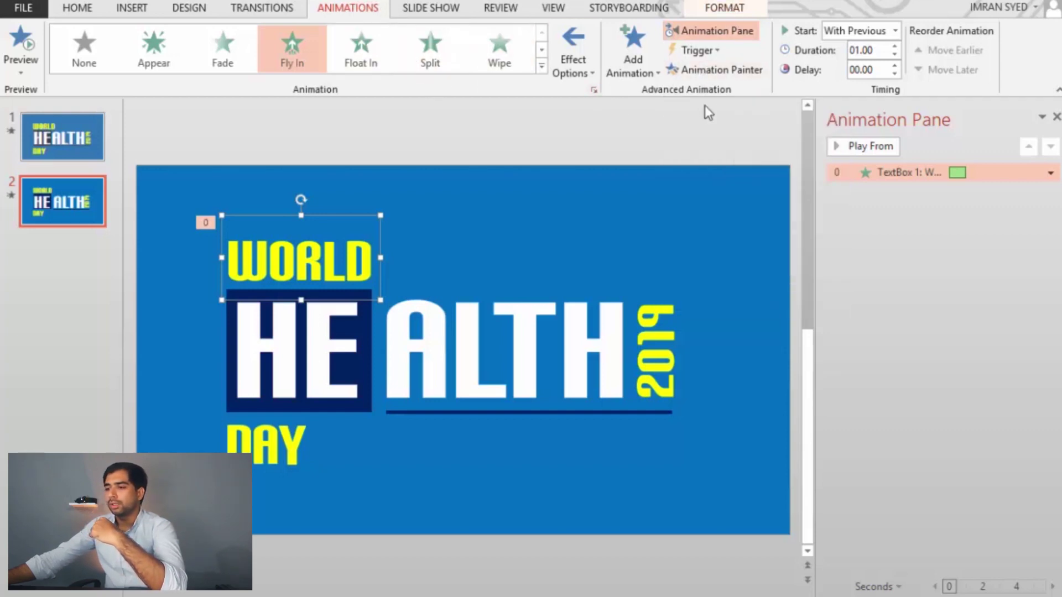
click(729, 74)
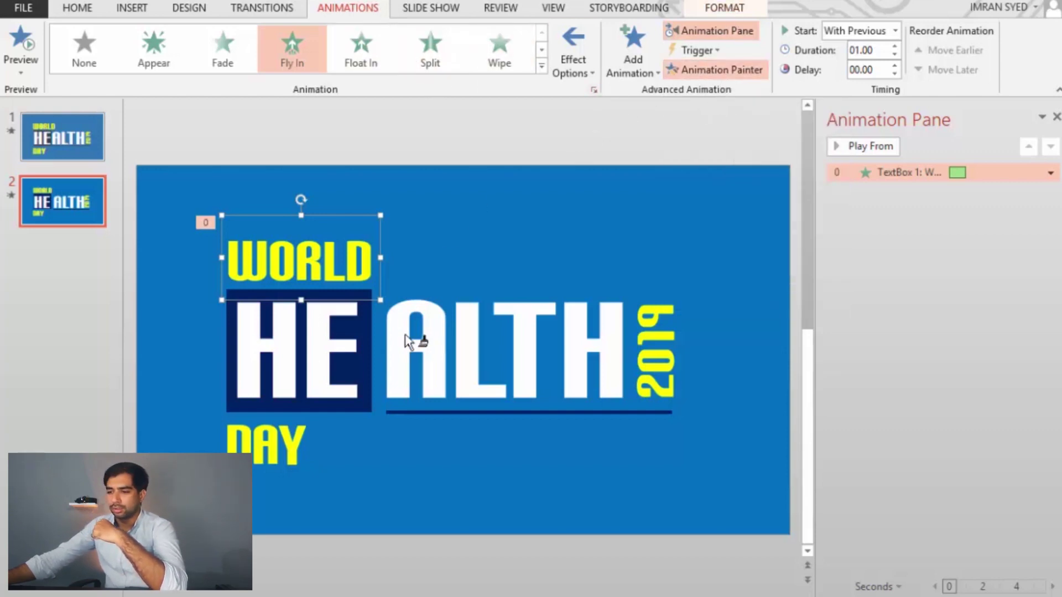
click(257, 440)
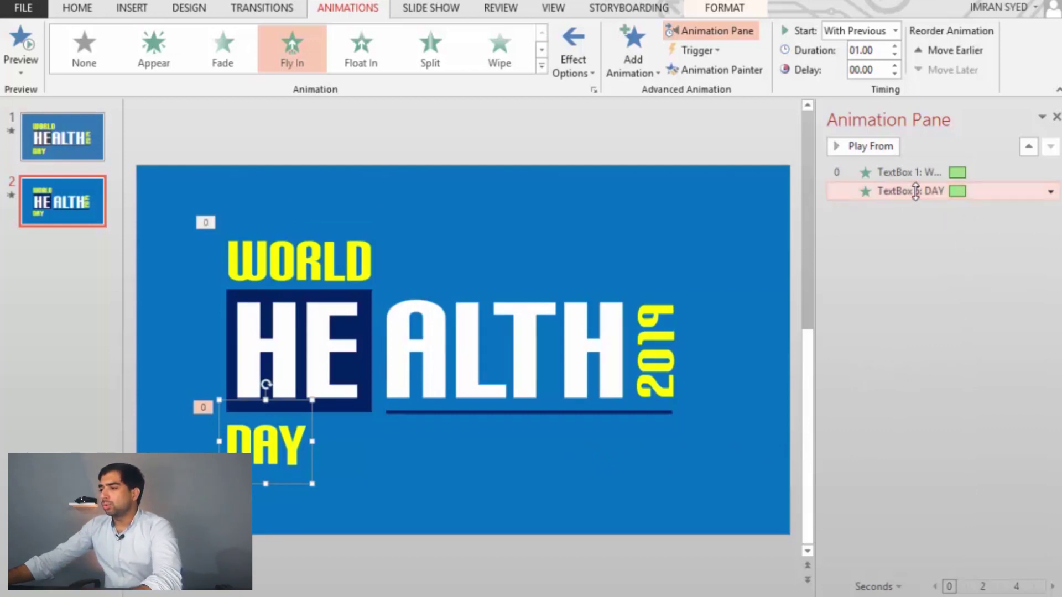
Step: Set the DAY text's animation to start After Previous and preview the animation sequence
click(910, 104)
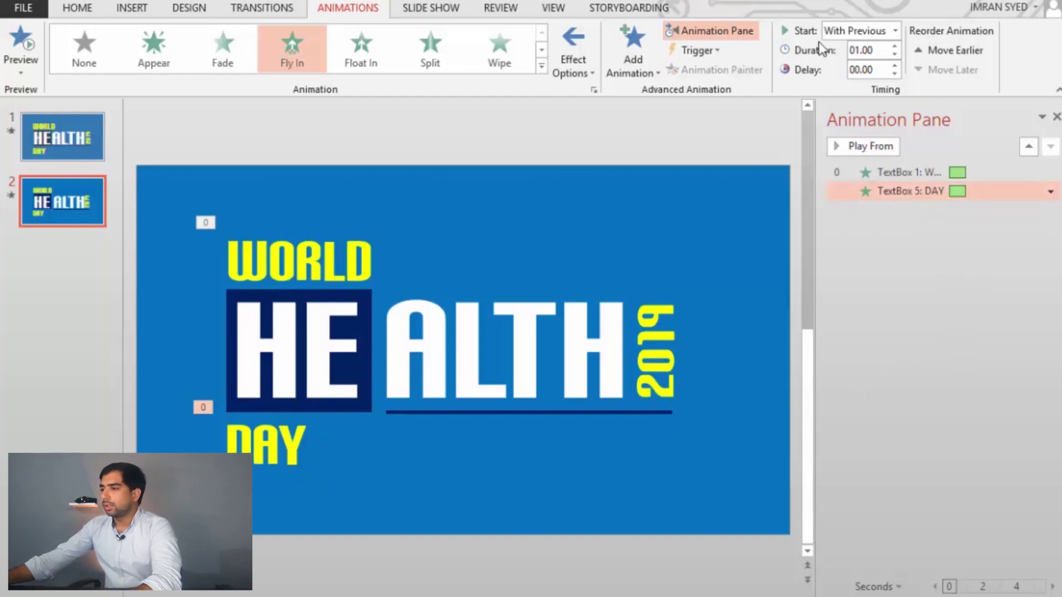
click(896, 30)
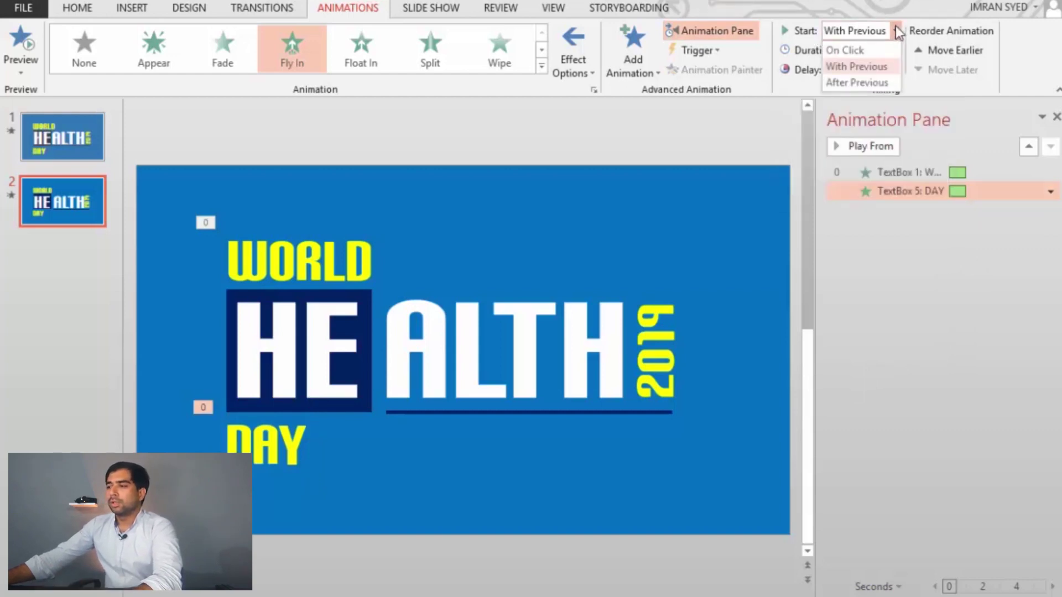
click(861, 85)
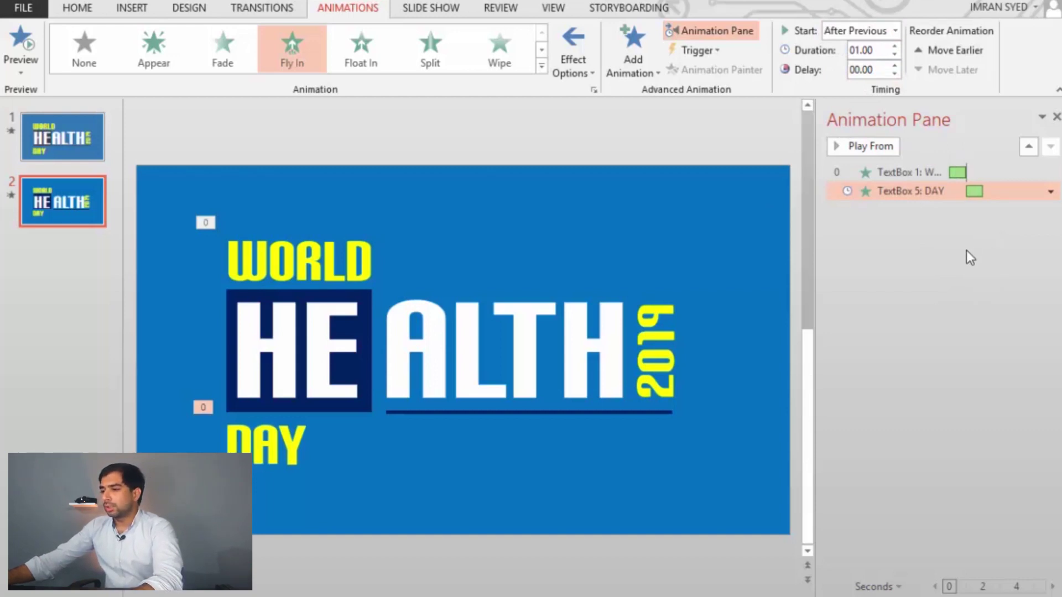
click(875, 150)
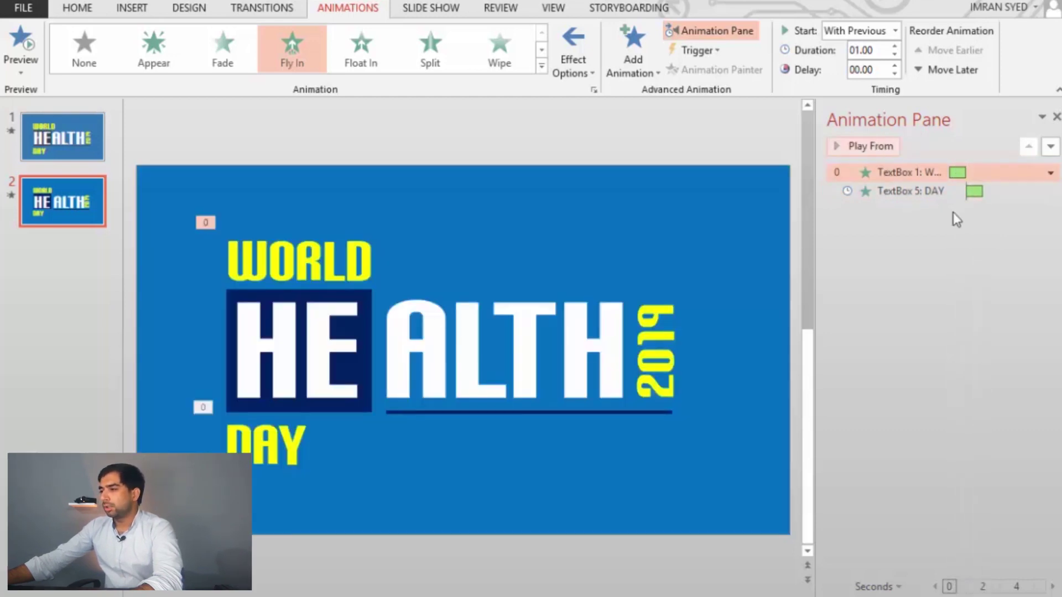
Step: Set the DAY animation to start With Previous with a 0.50 s delay, and preview the sequence from the WORLD animation
click(950, 192)
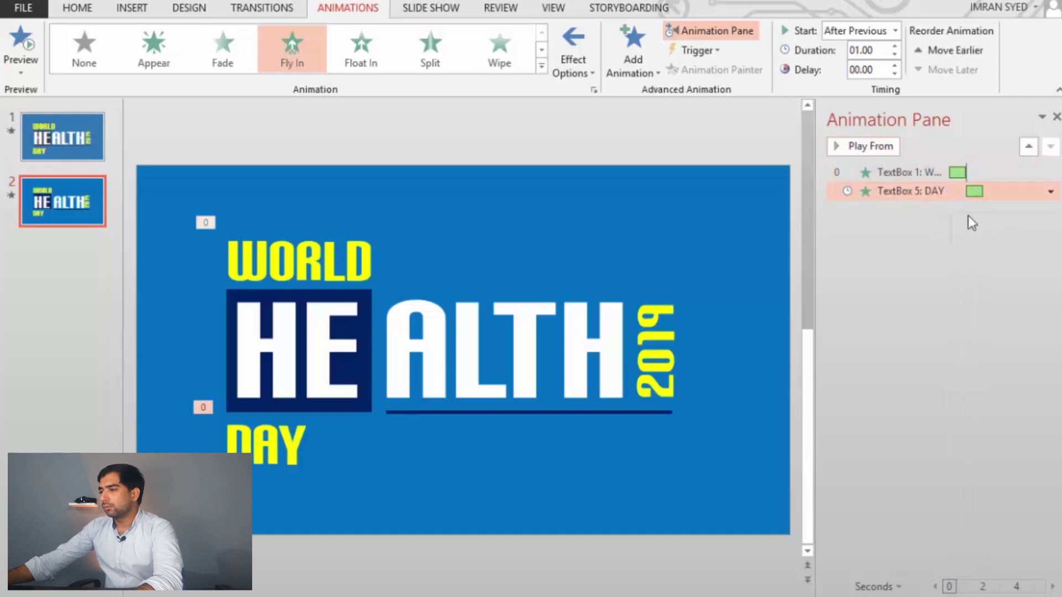
click(895, 31)
click(871, 67)
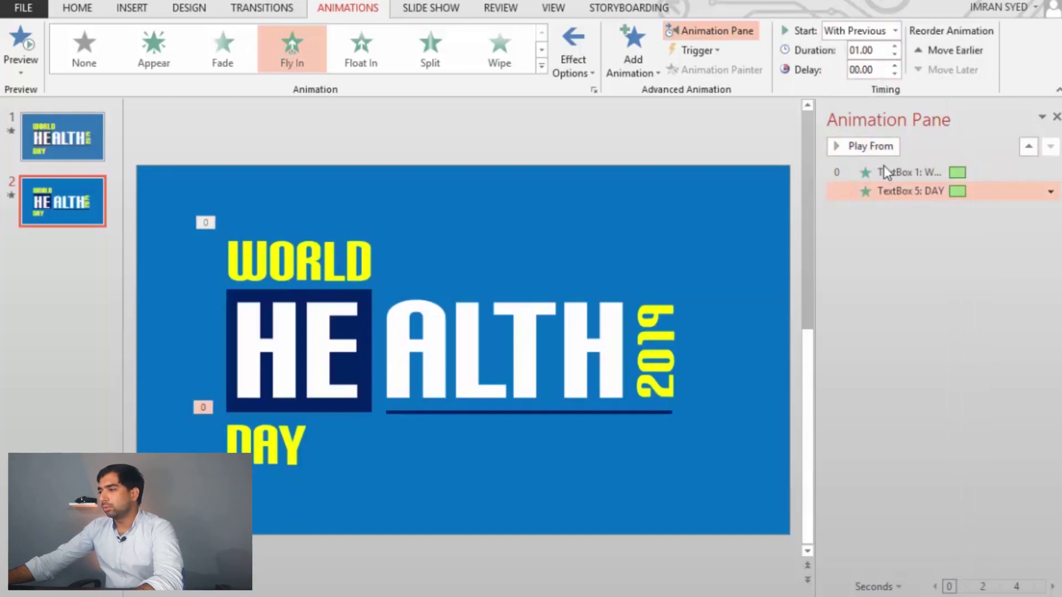
click(894, 65)
click(895, 65)
click(895, 65)
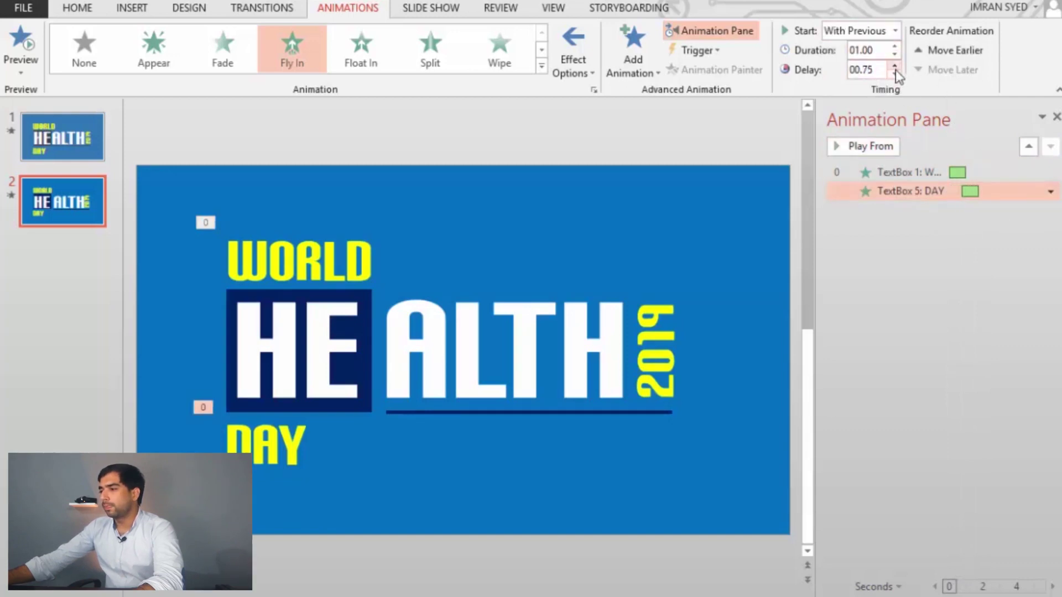
click(893, 72)
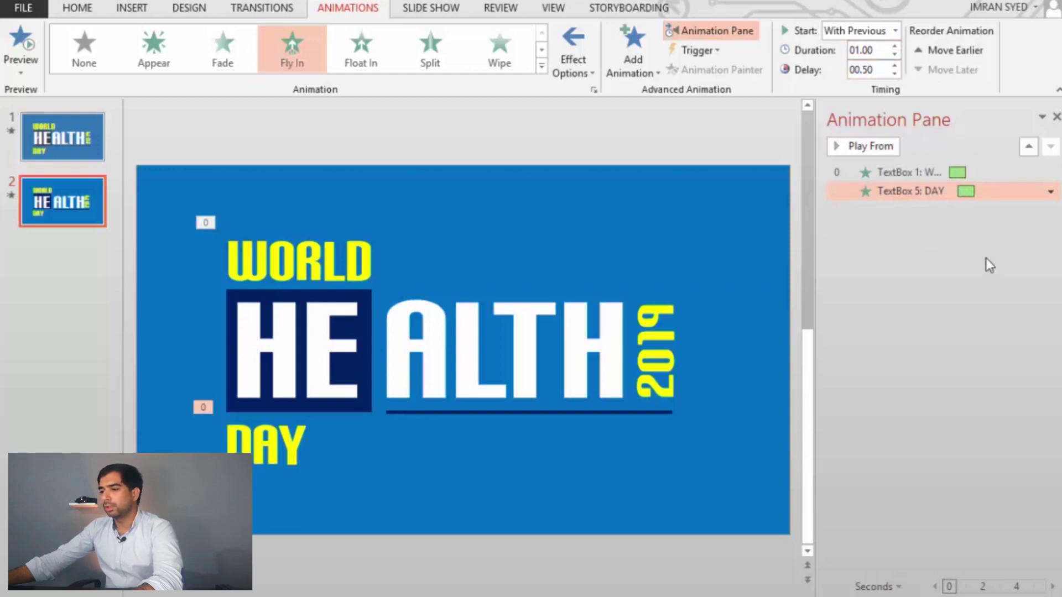
click(898, 172)
click(870, 147)
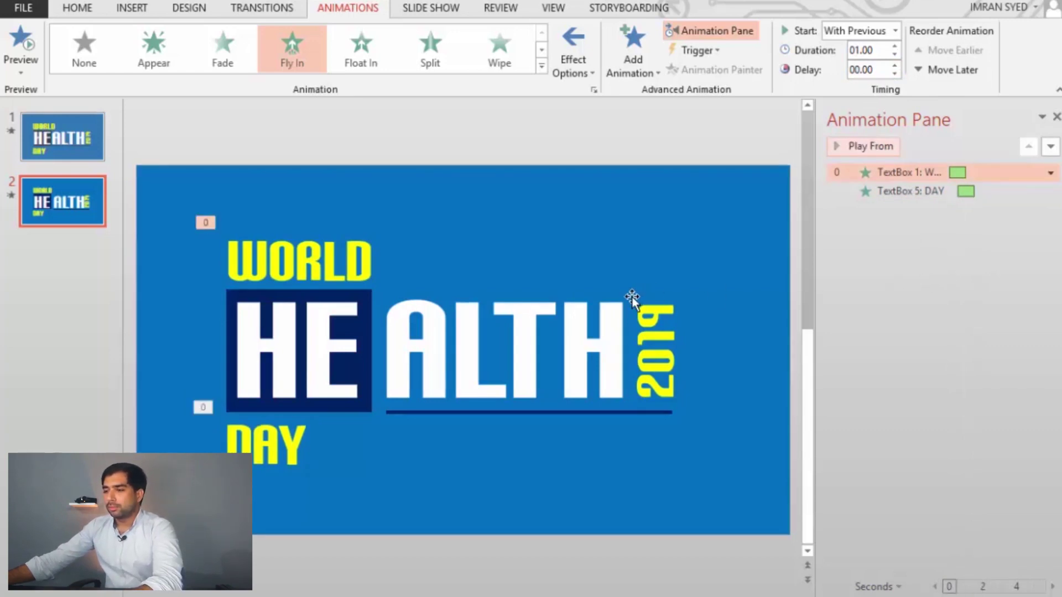
Step: Delete the letters ALTH from the HEALTH text and narrow its text box to fit HE
click(307, 325)
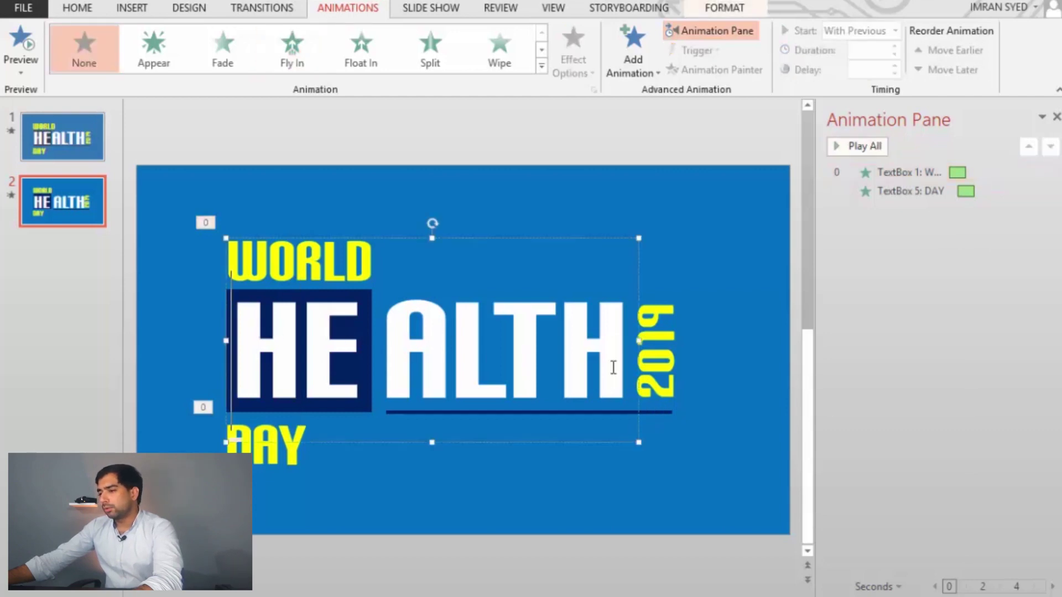
drag(386, 339, 611, 341)
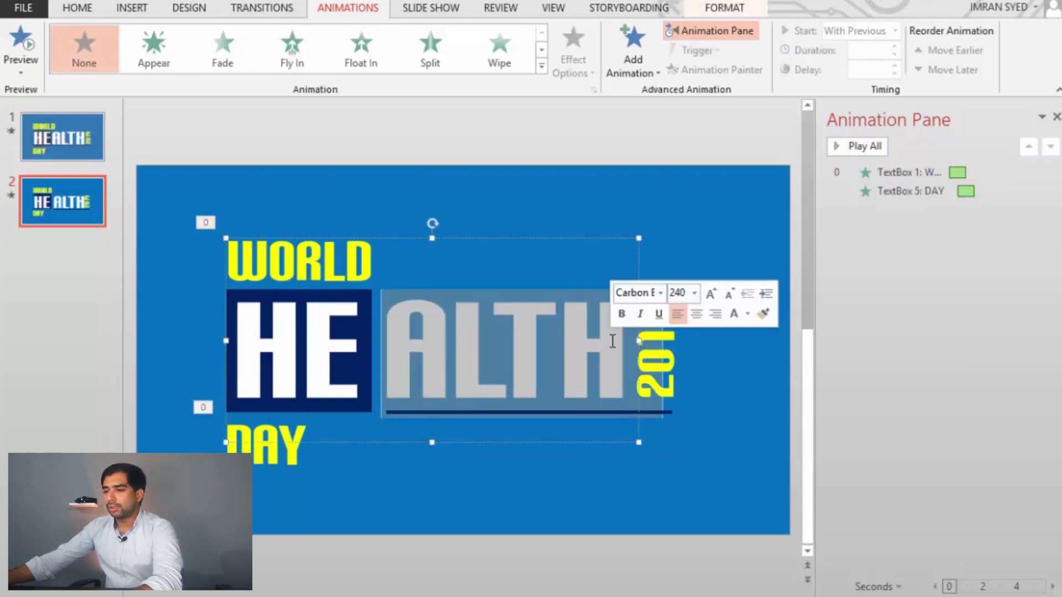
click(705, 492)
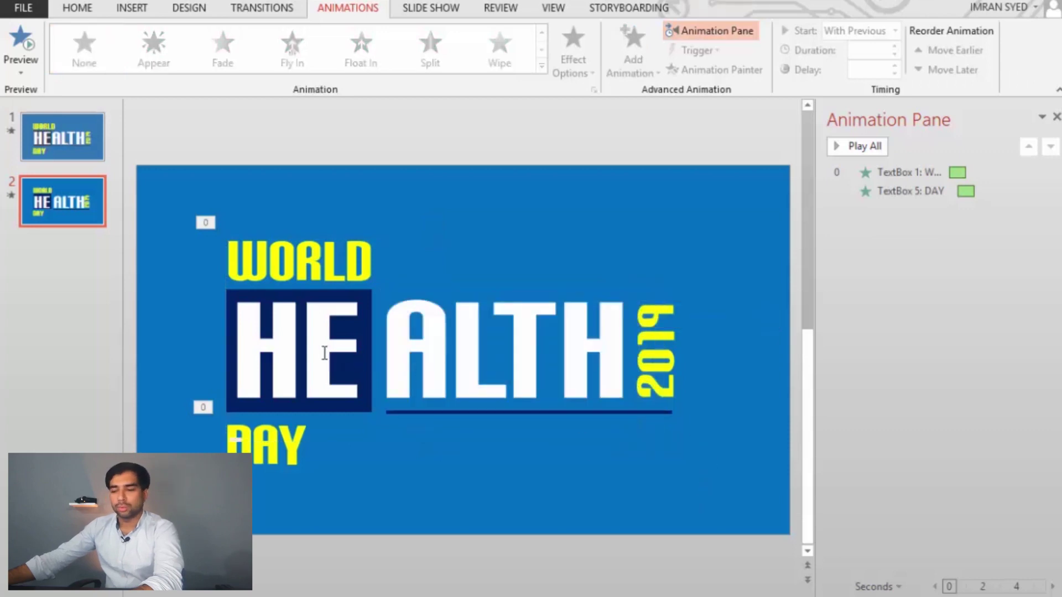
mouse_move(248, 342)
mouse_down()
mouse_move(350, 337)
mouse_move(607, 358)
mouse_up()
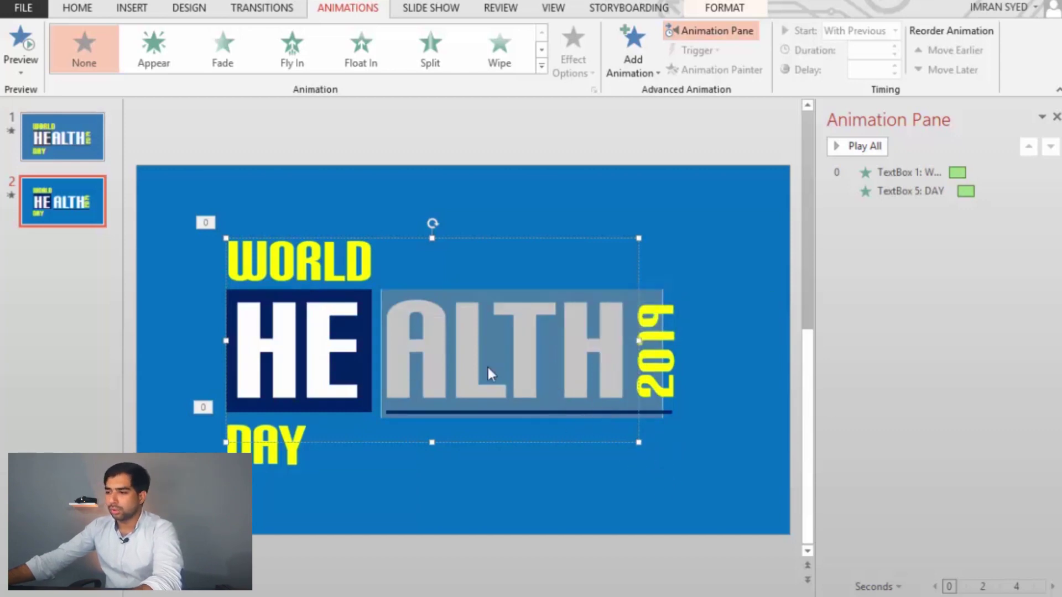
drag(387, 345, 599, 335)
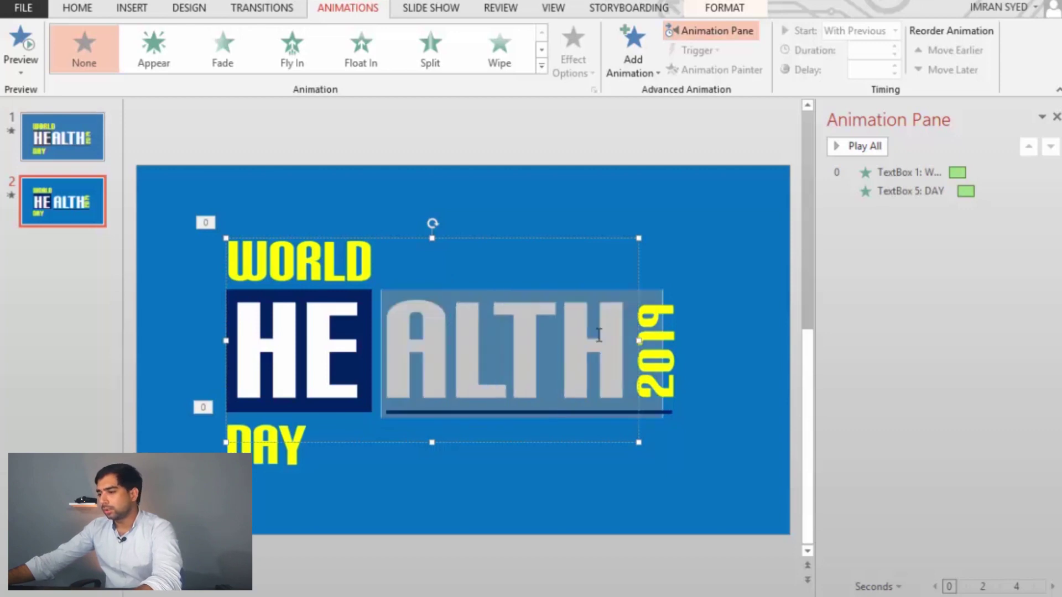
key(Delete)
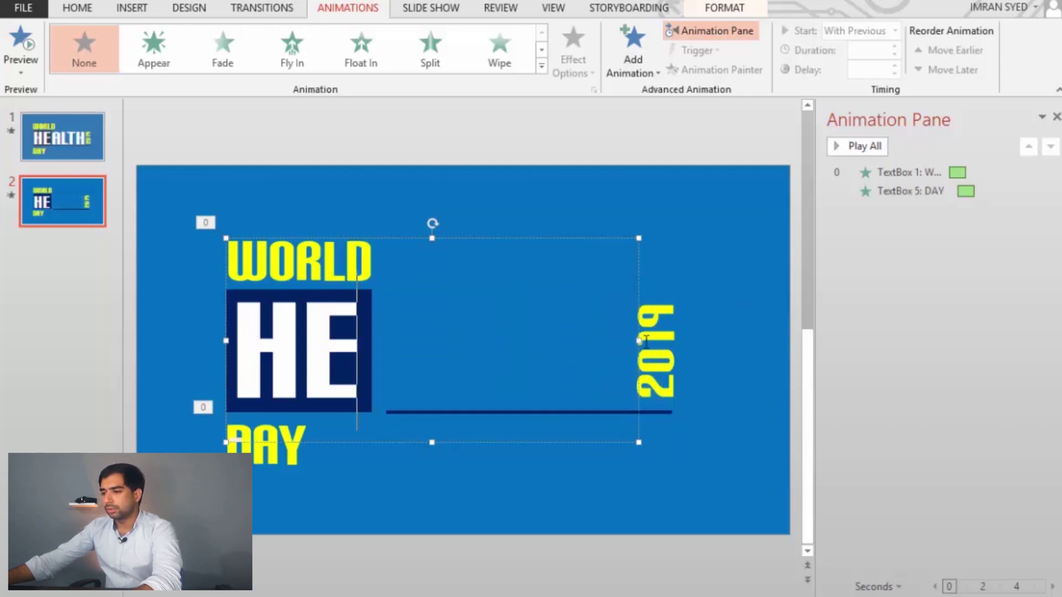
drag(639, 340, 371, 341)
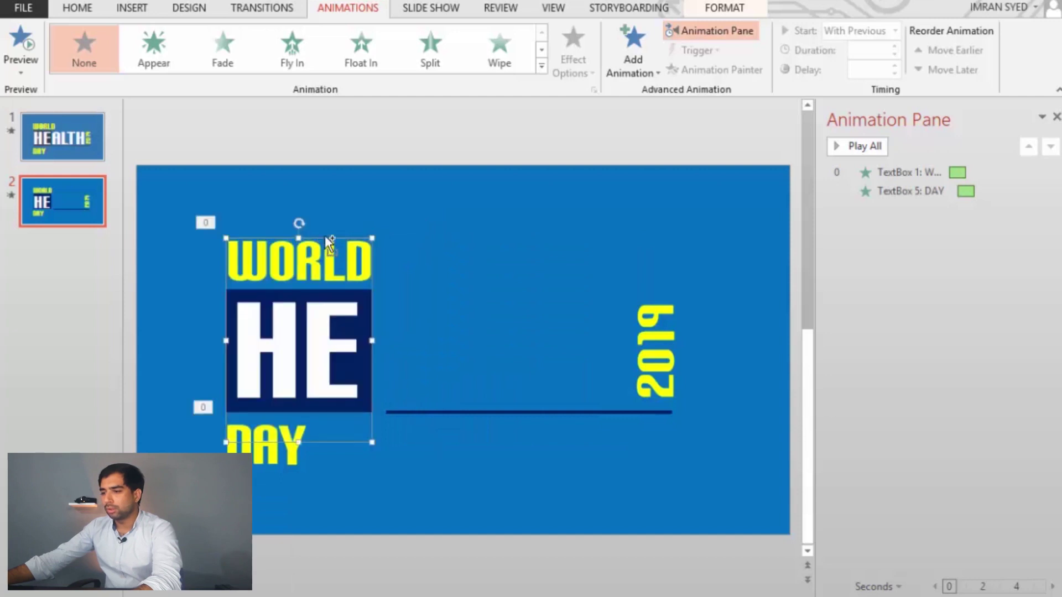
Step: Duplicate the HE text box directly beside the original, replace its text with ALTH and widen it to fit on one line
drag(326, 235, 472, 234)
double_click(452, 350)
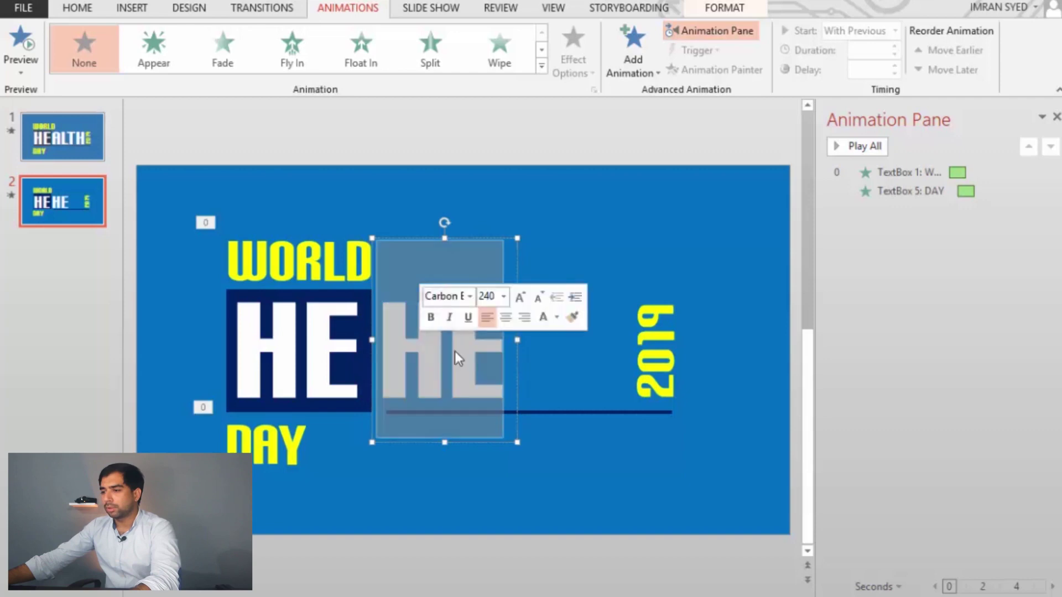
text(ALTH)
key(Return)
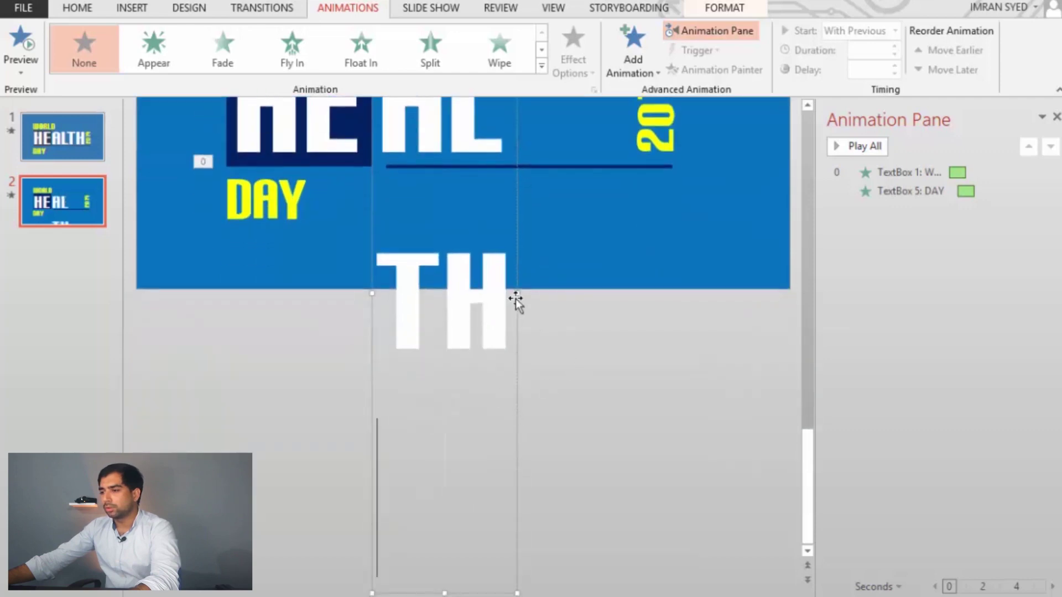
drag(516, 289, 642, 283)
click(708, 518)
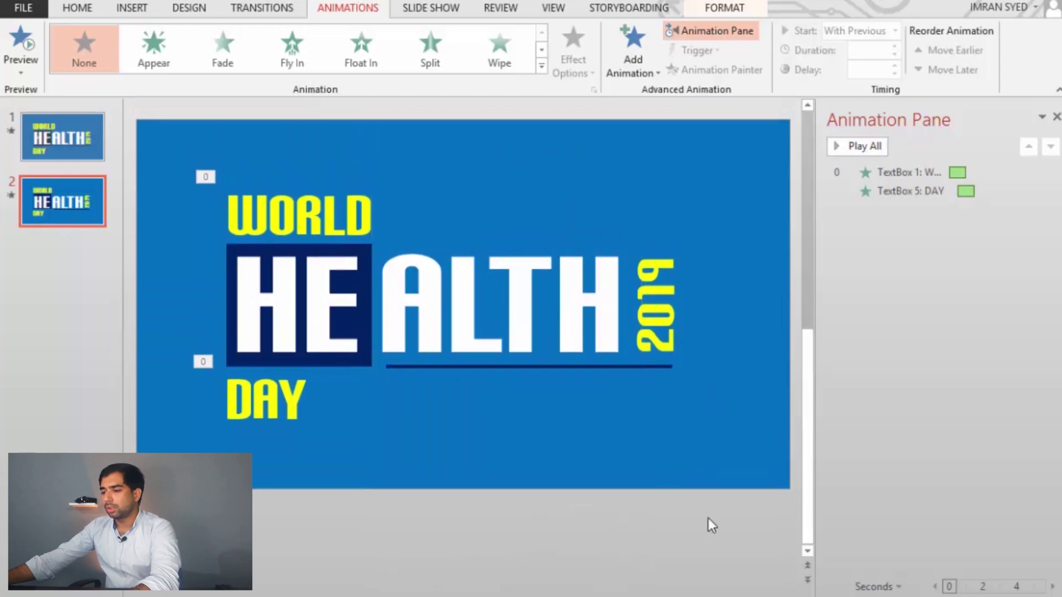
Step: Remove the extra empty line from the ALTH text box so that it fits the single line of text
click(528, 284)
drag(507, 589, 487, 370)
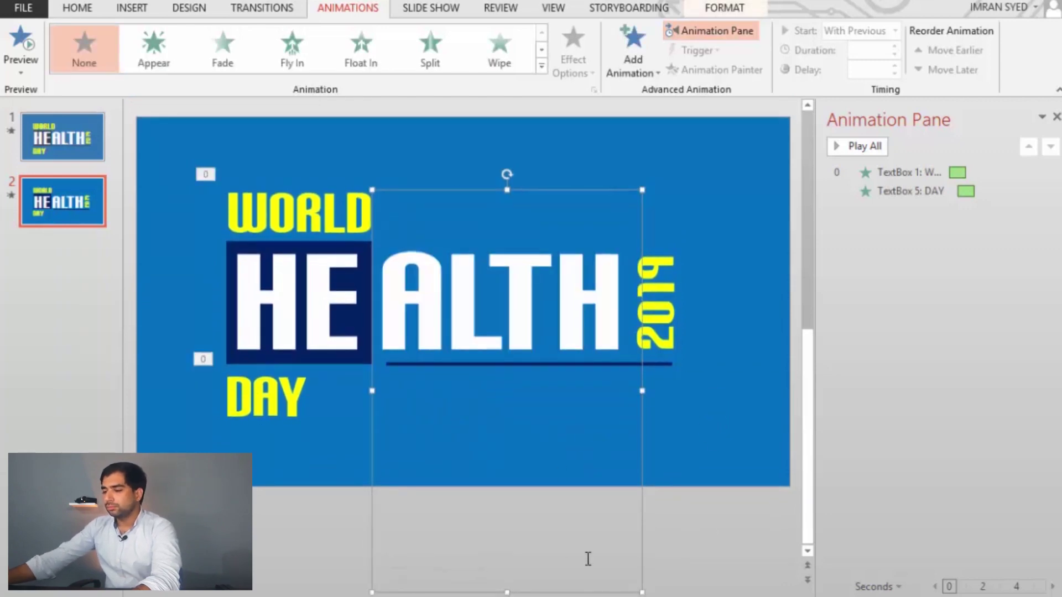
click(498, 450)
key(BackSpace)
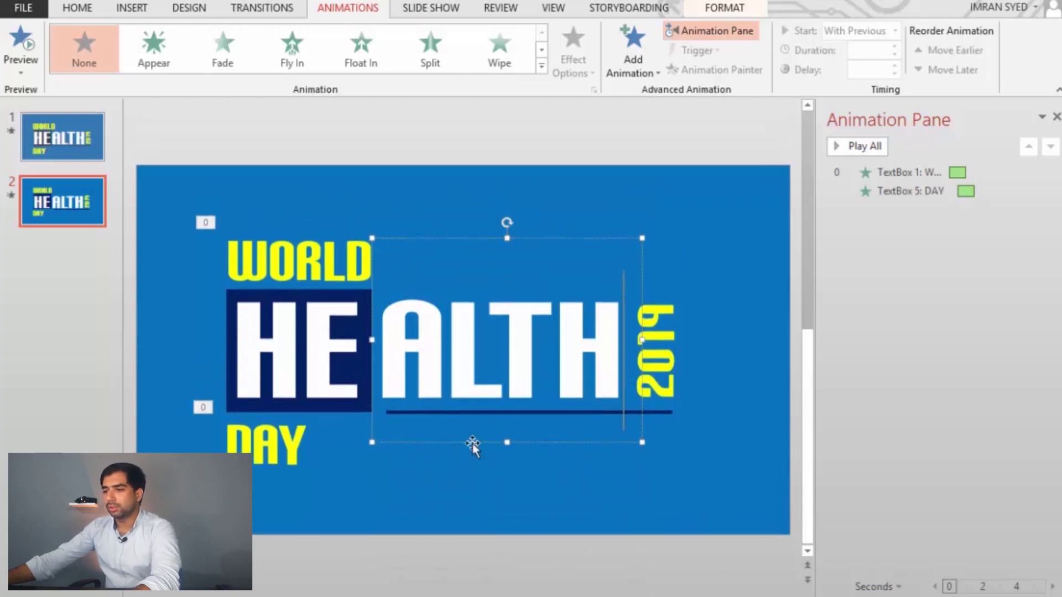
Step: Draw a background-blue mask rectangle without outline, about 1.74" wide, from the slide's left edge to HE, and extend its height to about 3.02"
click(310, 337)
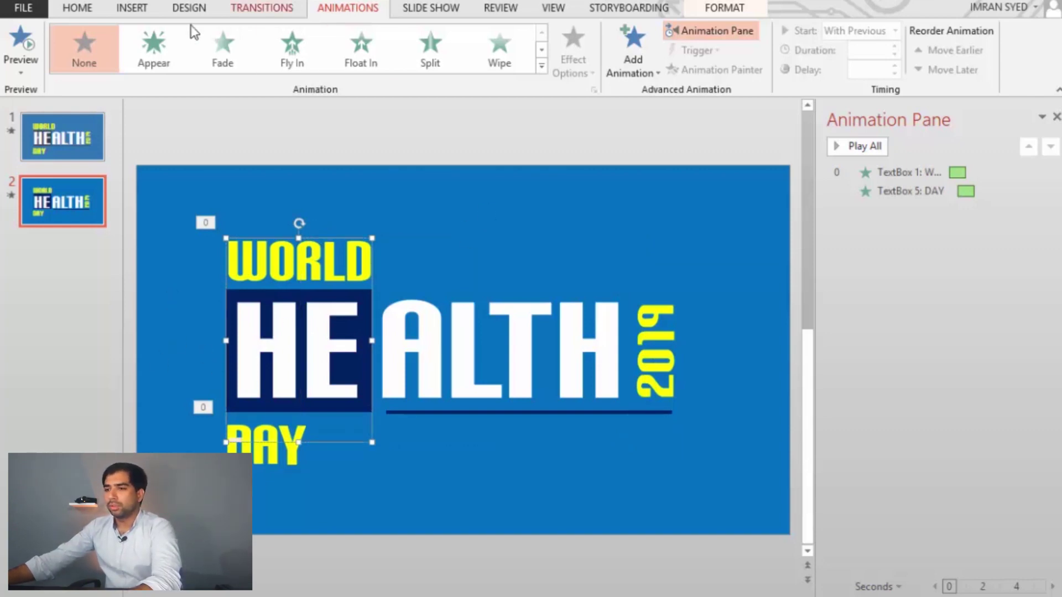
click(436, 224)
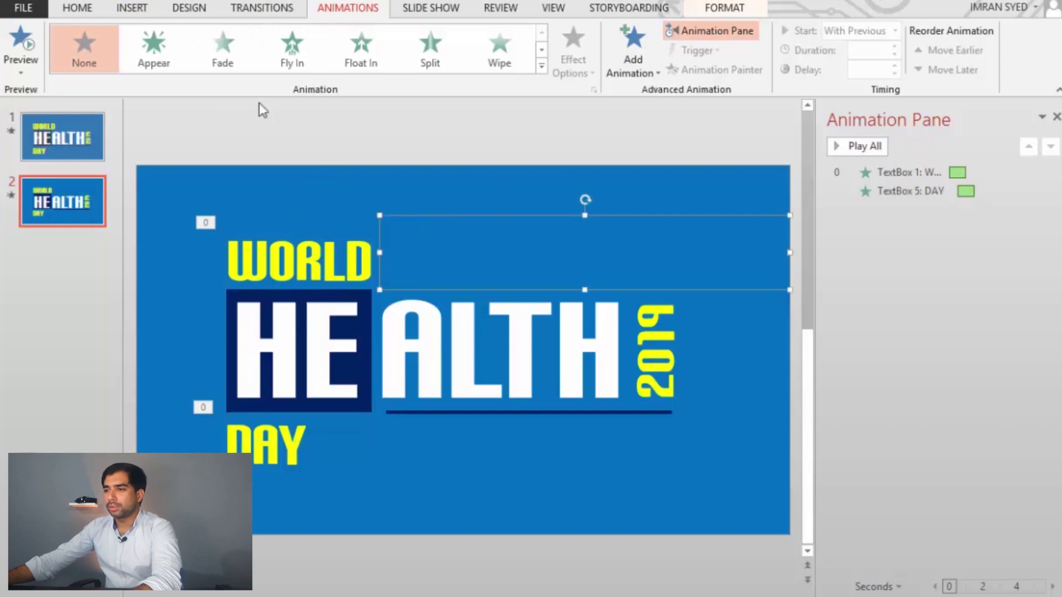
click(131, 8)
click(287, 49)
click(316, 110)
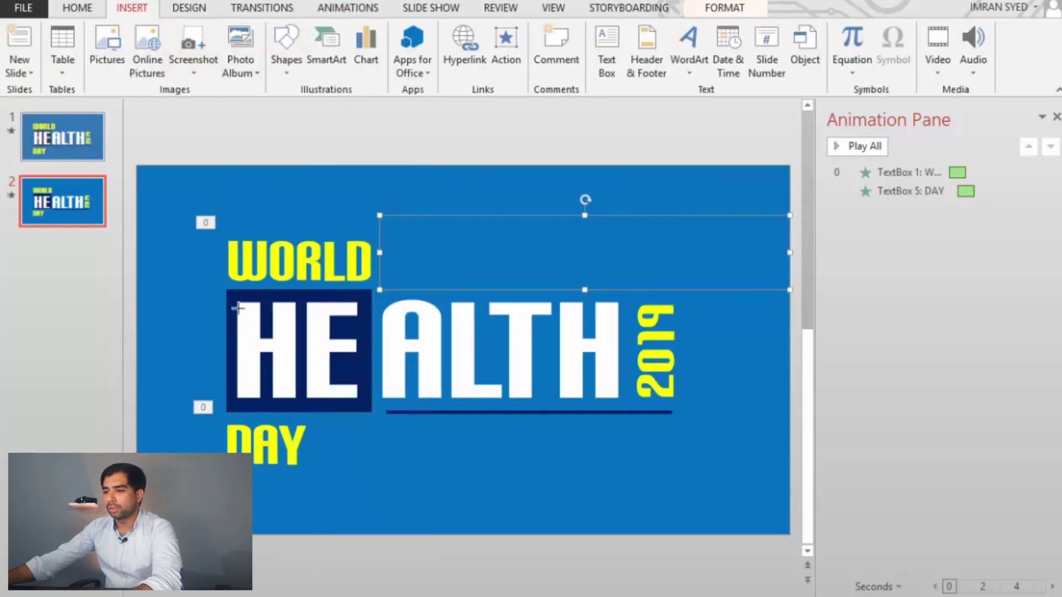
mouse_move(139, 283)
mouse_down()
mouse_move(178, 406)
mouse_move(216, 434)
mouse_move(223, 426)
mouse_up()
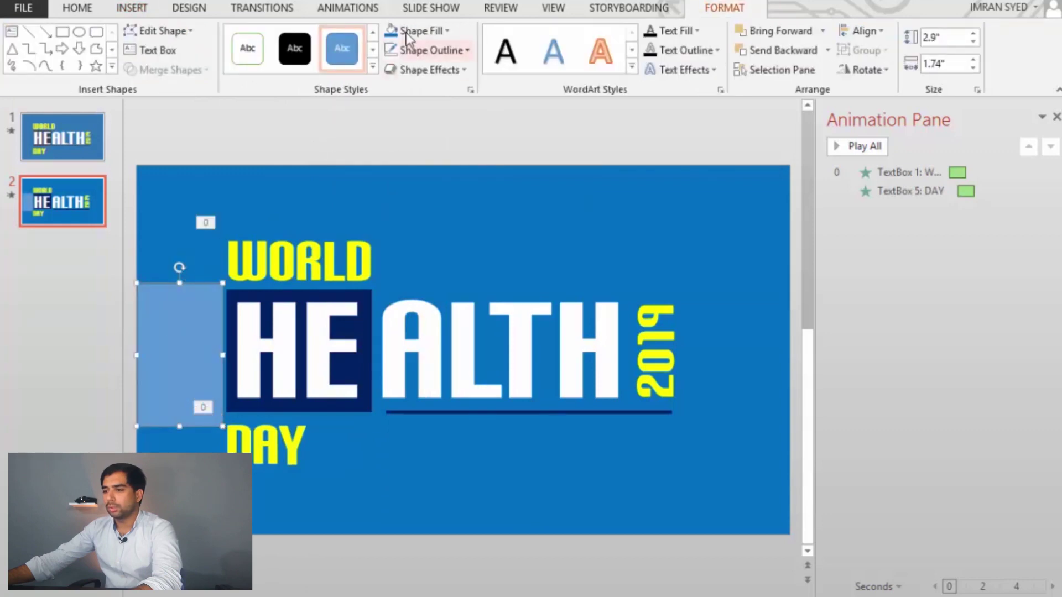
click(434, 30)
click(393, 32)
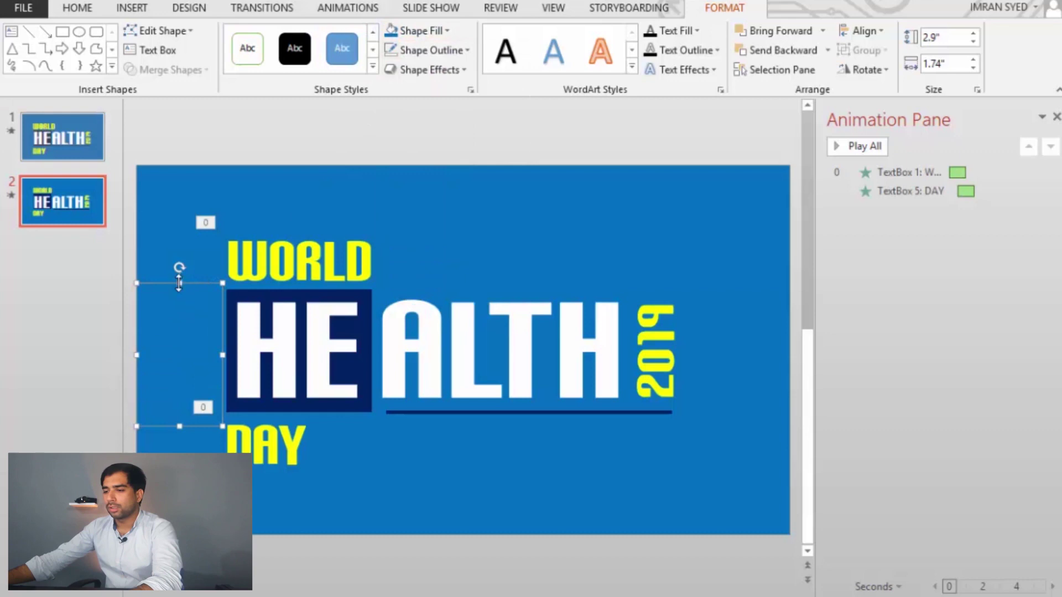
drag(179, 283, 178, 277)
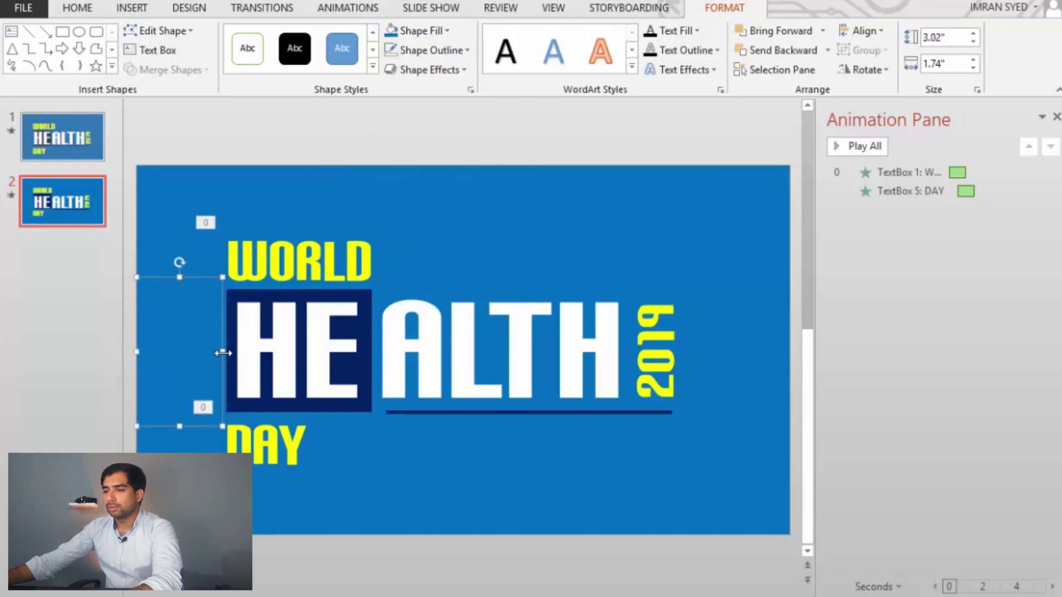
Step: Copy the DAY text's Fly In animation to the HE text with the Animation Painter
click(299, 346)
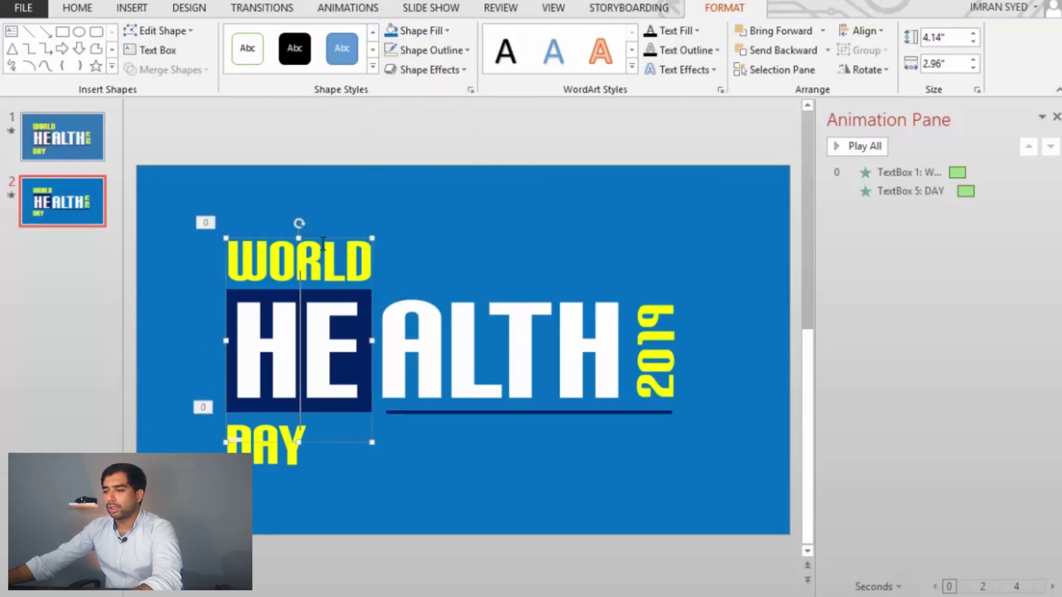
click(297, 445)
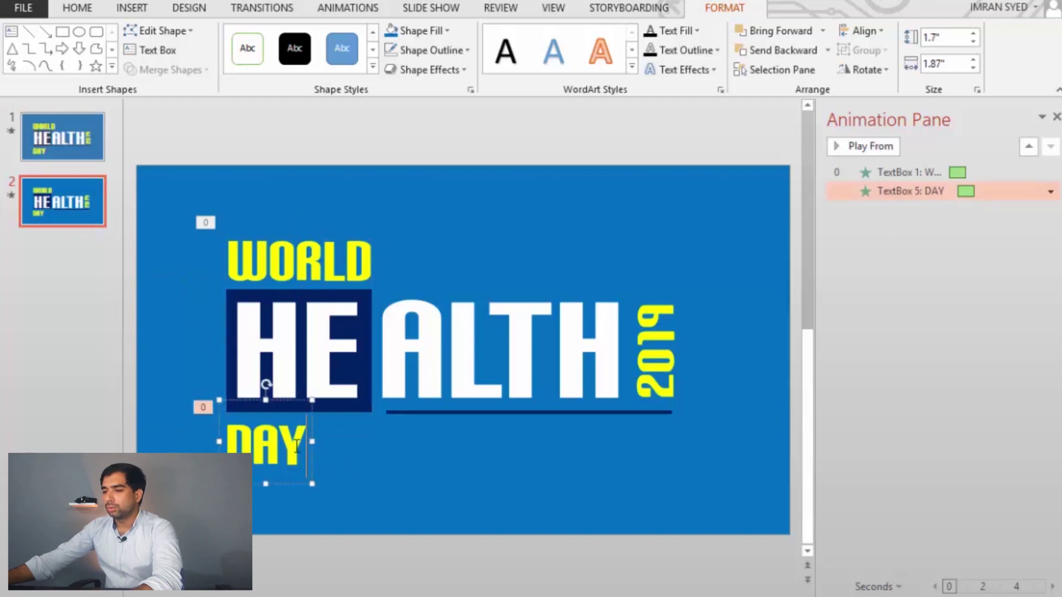
click(291, 402)
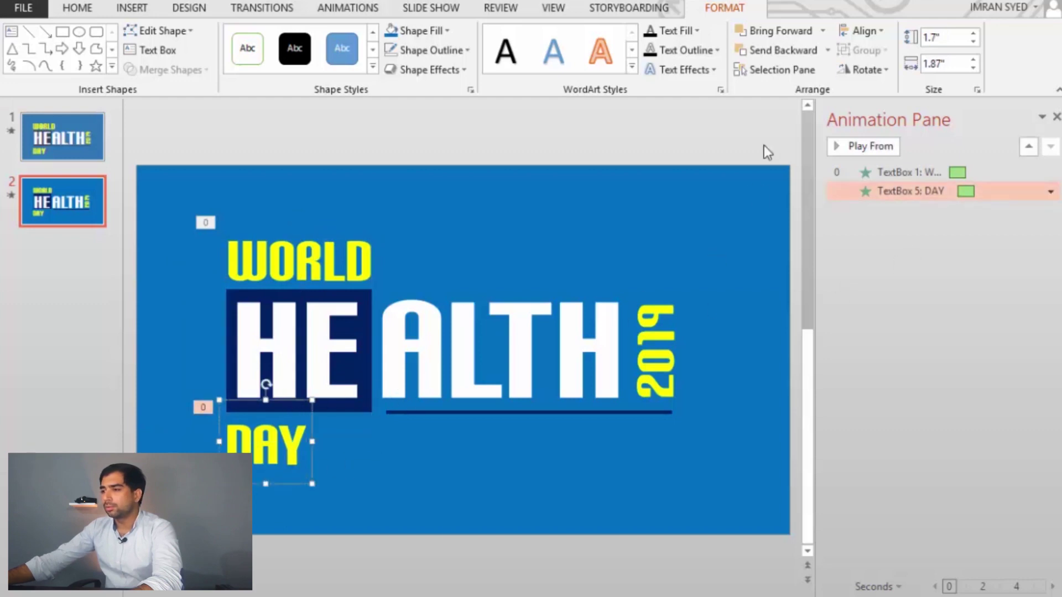
click(349, 8)
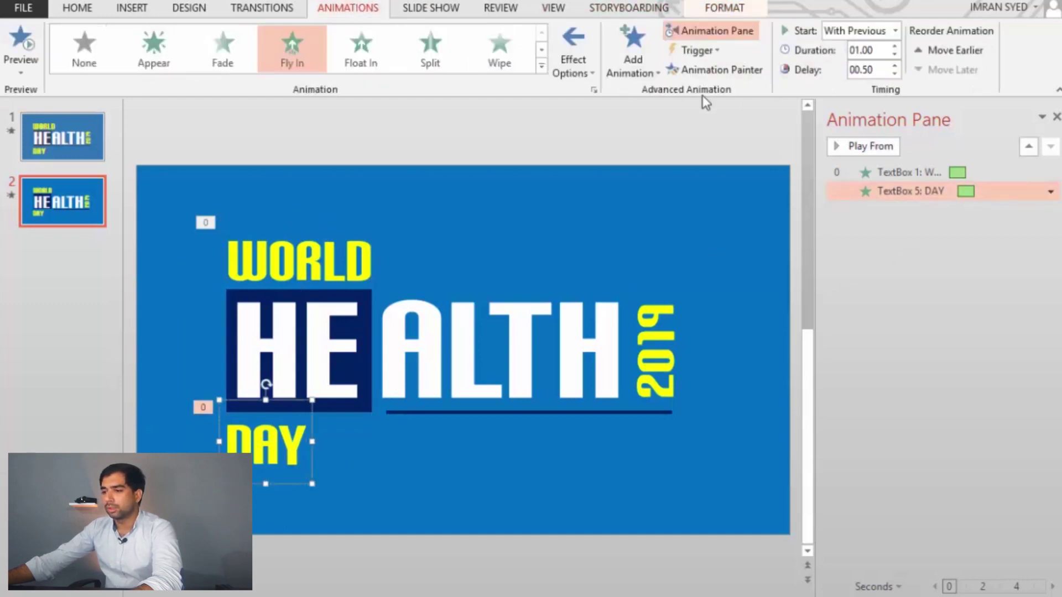
click(718, 69)
click(316, 323)
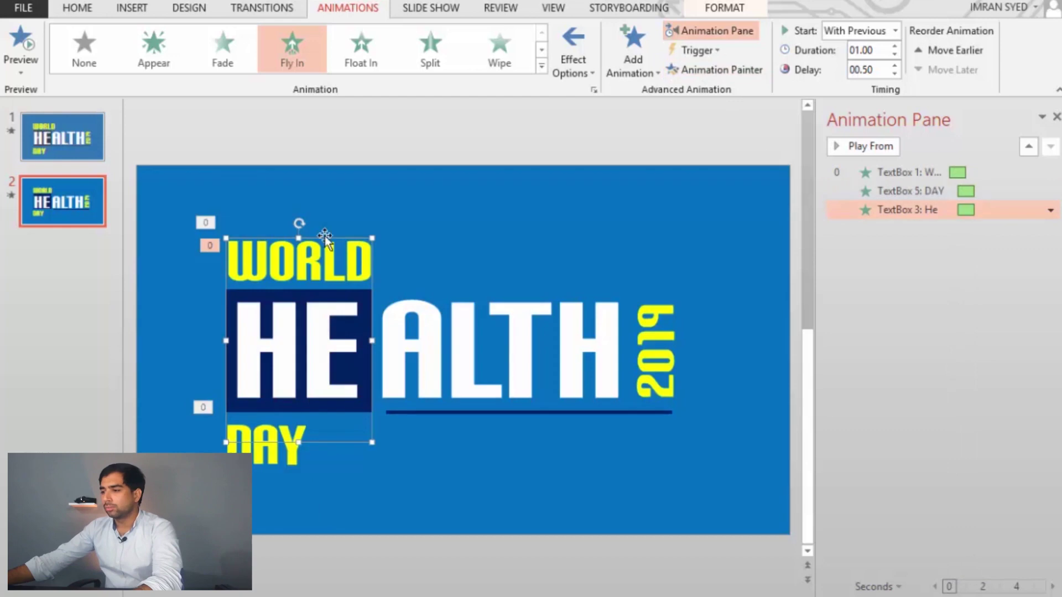
Step: Set the HE text's Fly In direction to From Left and its delay to 0.75 s
click(590, 55)
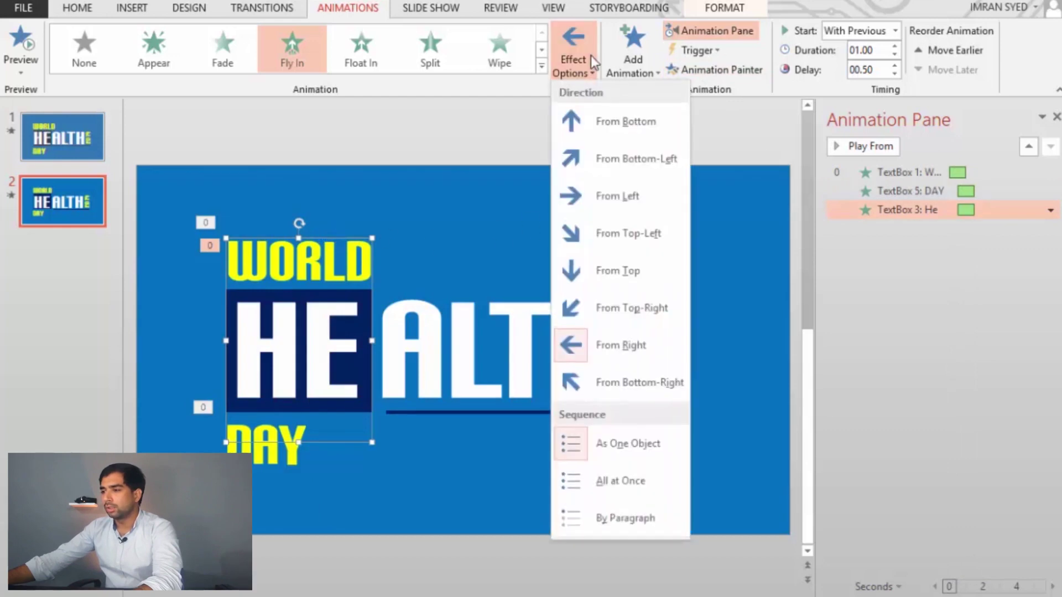
click(657, 195)
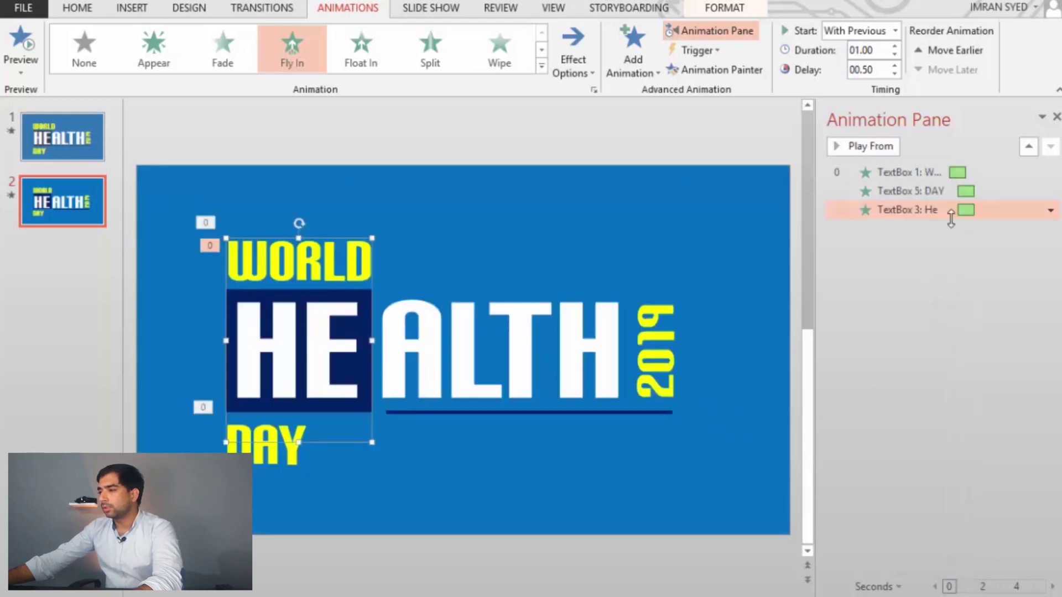
click(951, 218)
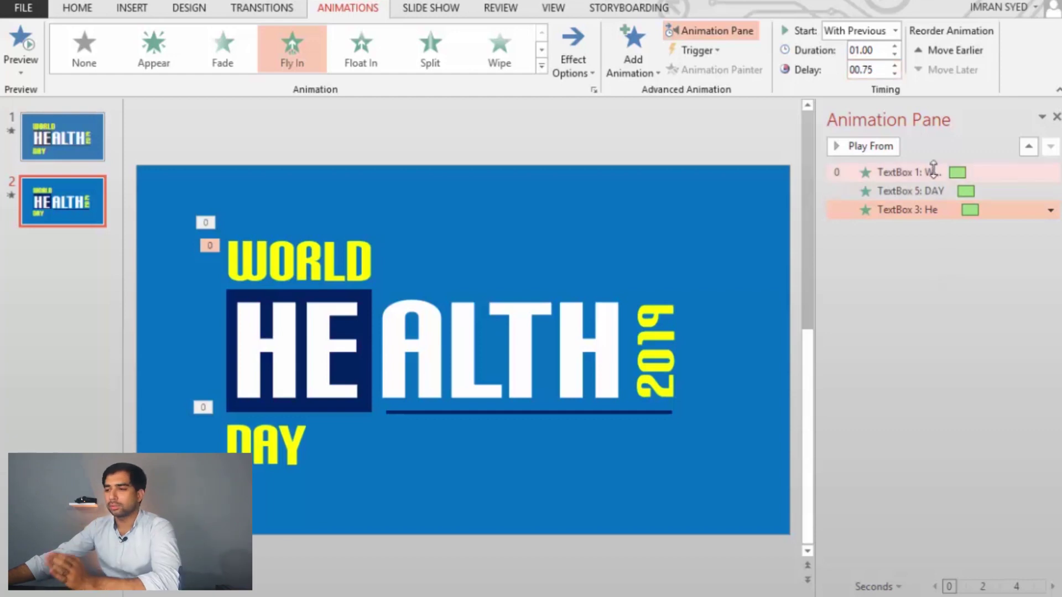
Step: Copy the HE text's Fly In animation to the ALTH text with the Animation Painter
mouse_move(963, 213)
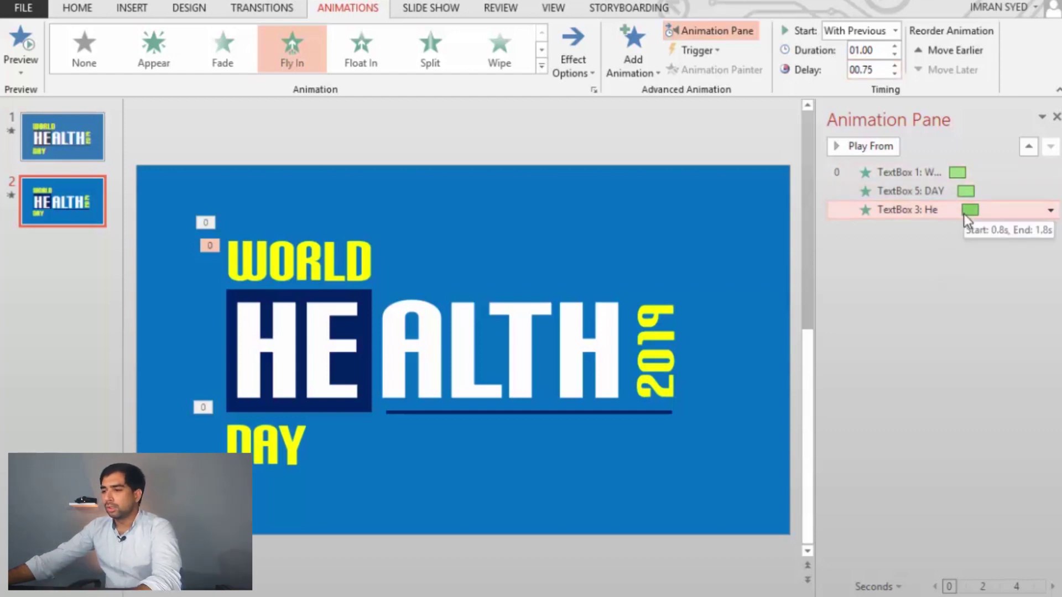
click(453, 340)
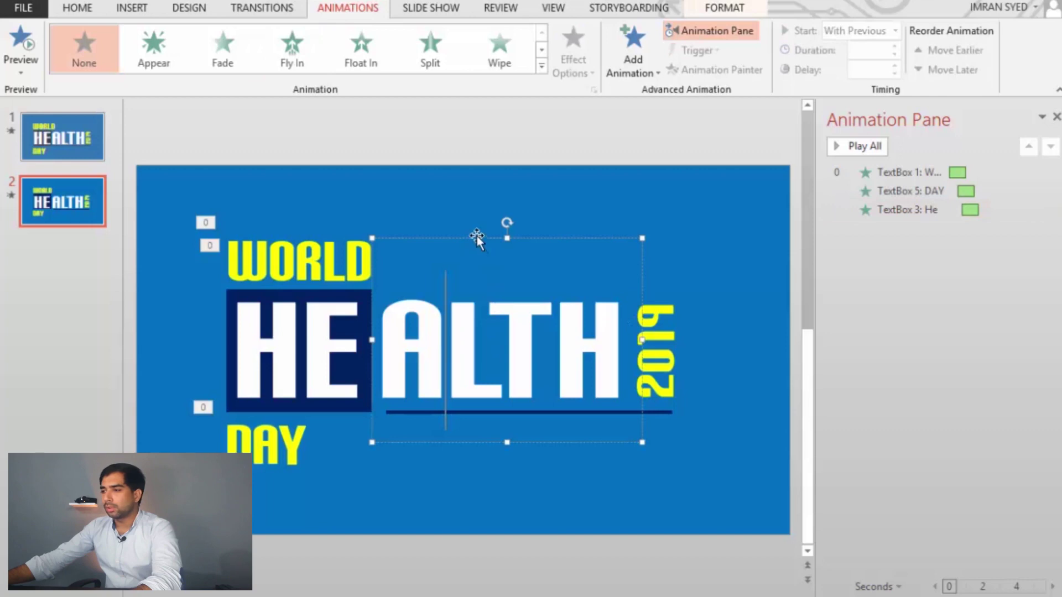
click(308, 339)
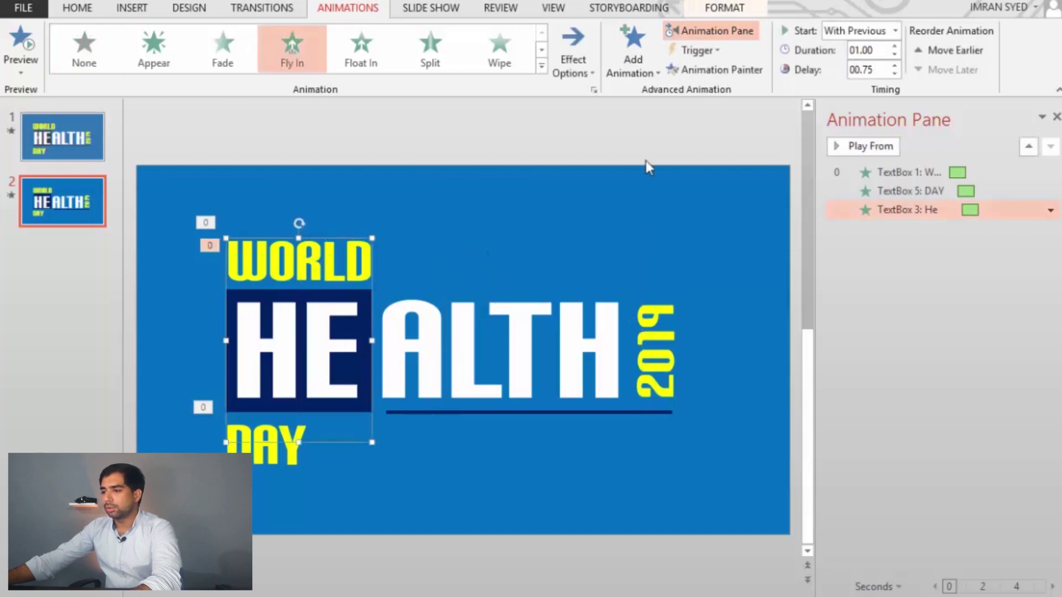
click(714, 69)
click(478, 341)
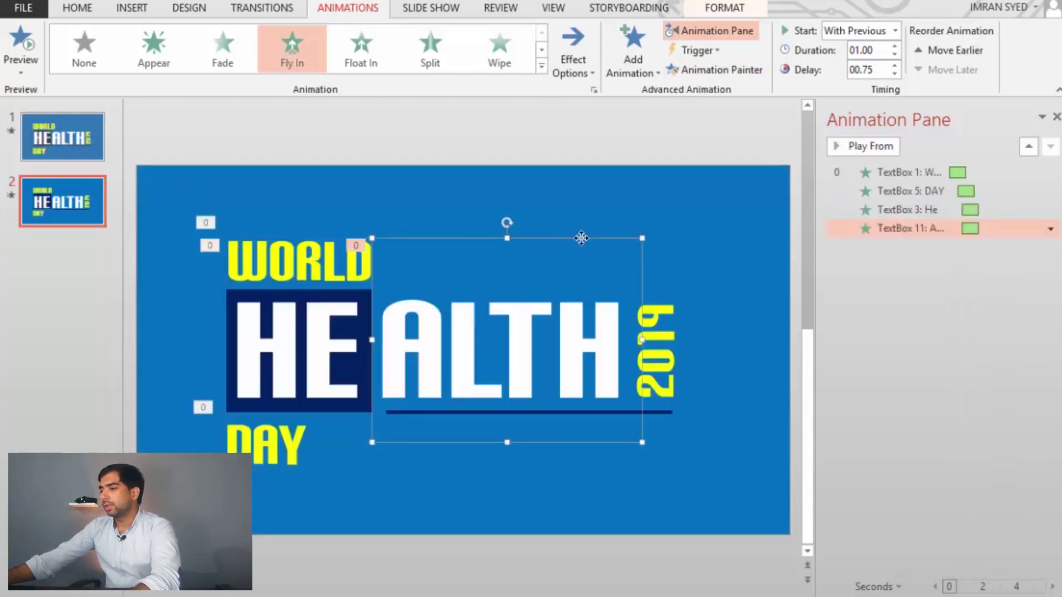
Step: Set the ALTH text's Fly In direction to From Right and preview the animation sequence from WORLD
click(572, 59)
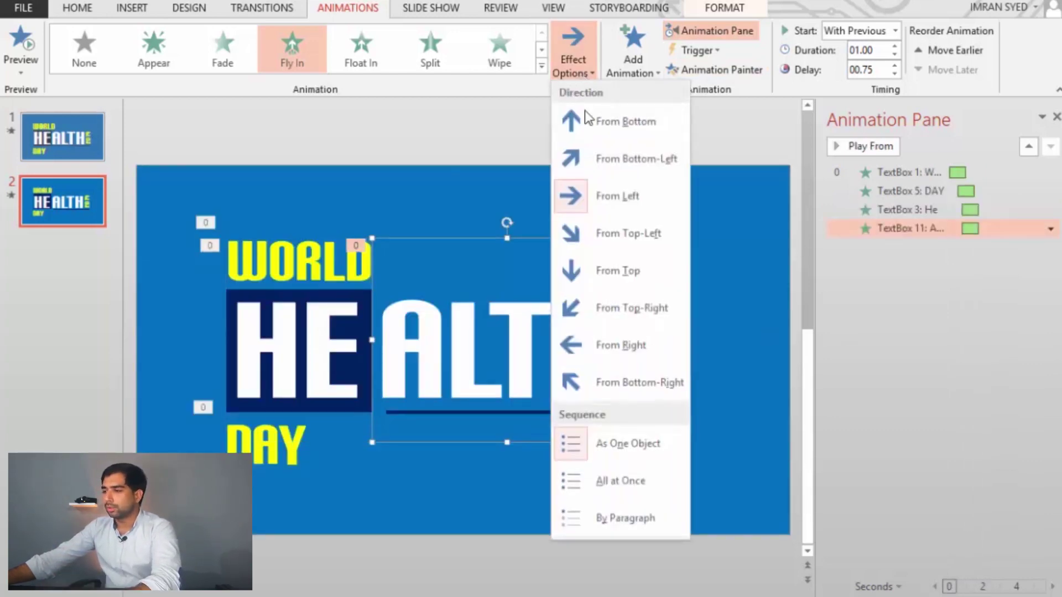
click(587, 339)
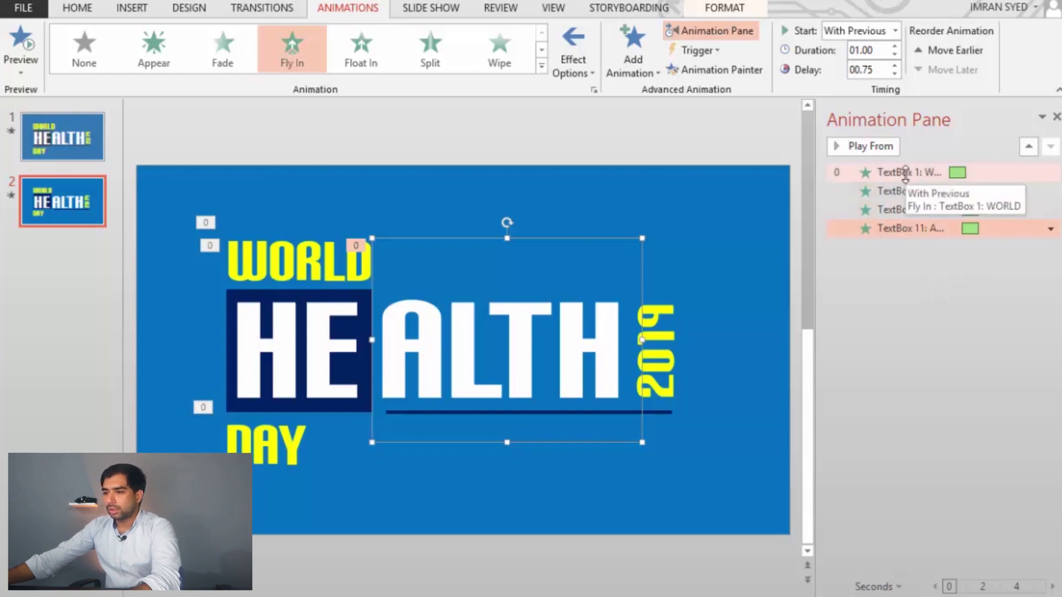
click(870, 145)
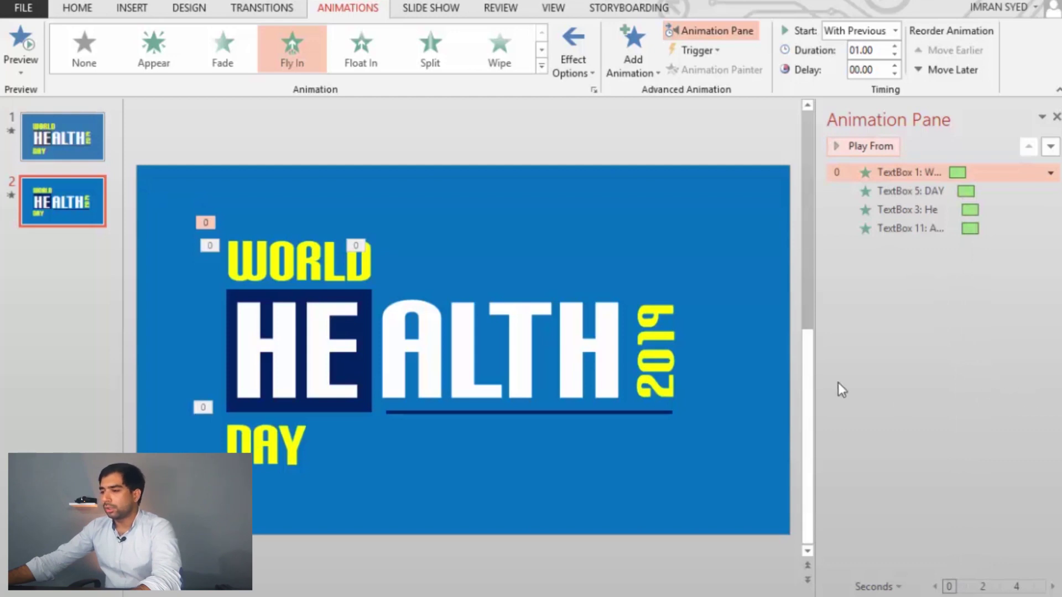
Step: Draw a background-blue mask rectangle without outline, about 2.33" high and 2.21" wide, from the 2019 text to the slide's right edge
click(671, 297)
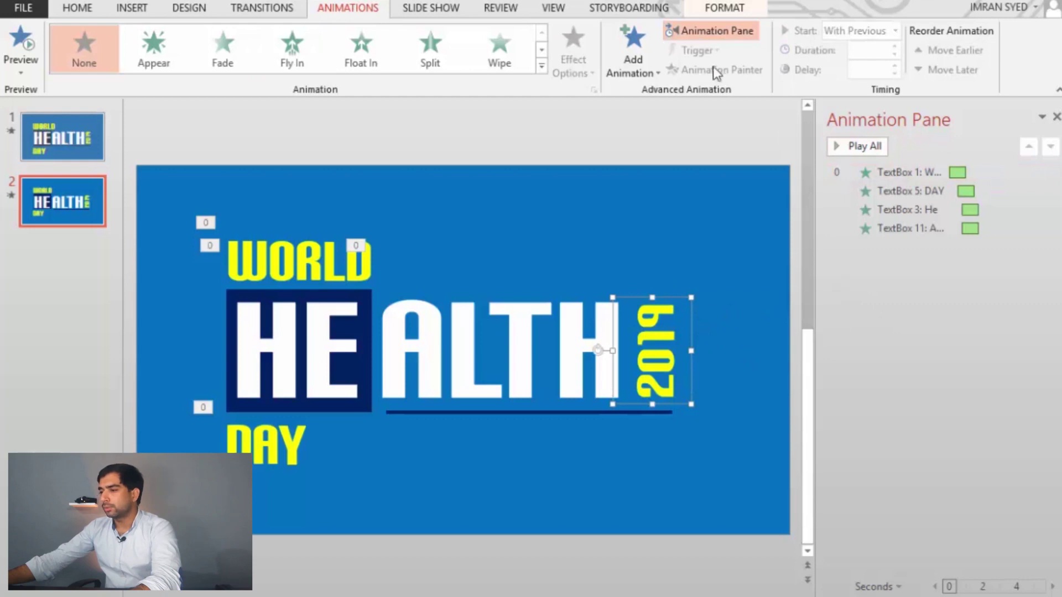
click(646, 244)
click(717, 345)
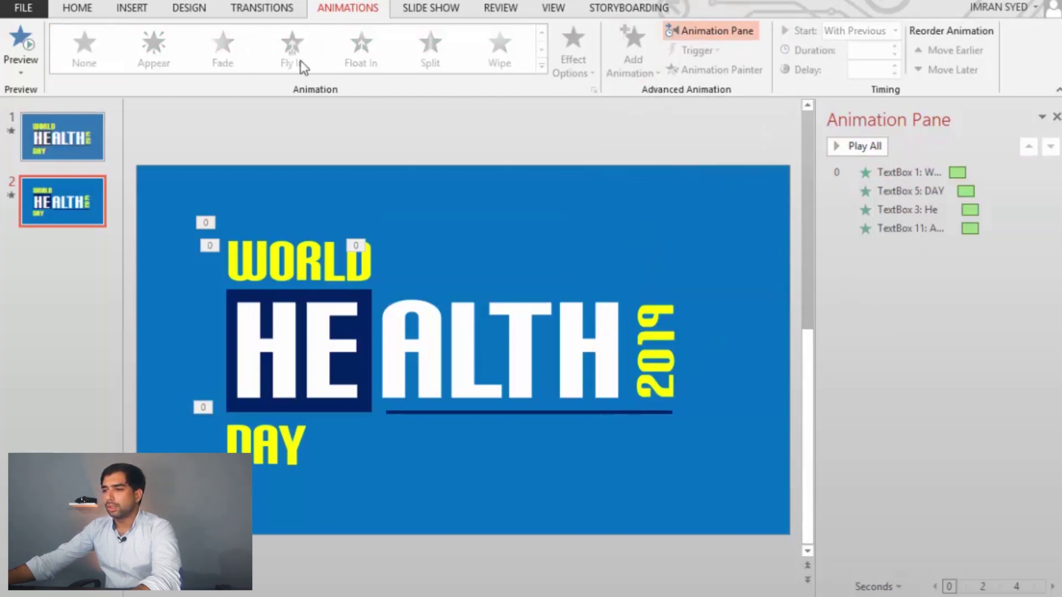
click(132, 8)
click(286, 56)
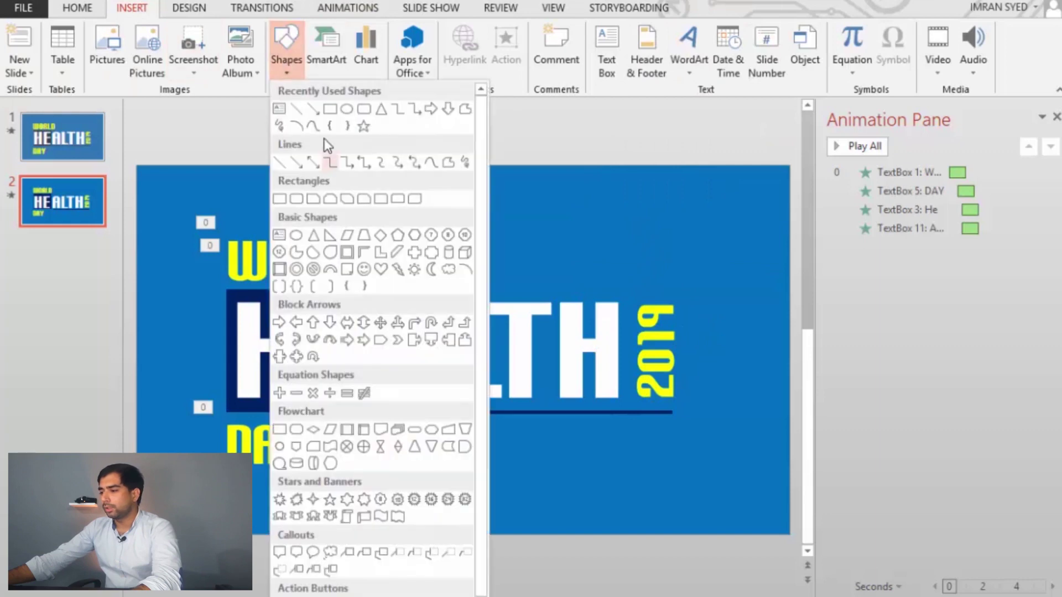
click(329, 108)
mouse_move(681, 298)
mouse_down()
mouse_move(742, 417)
mouse_move(789, 413)
mouse_up()
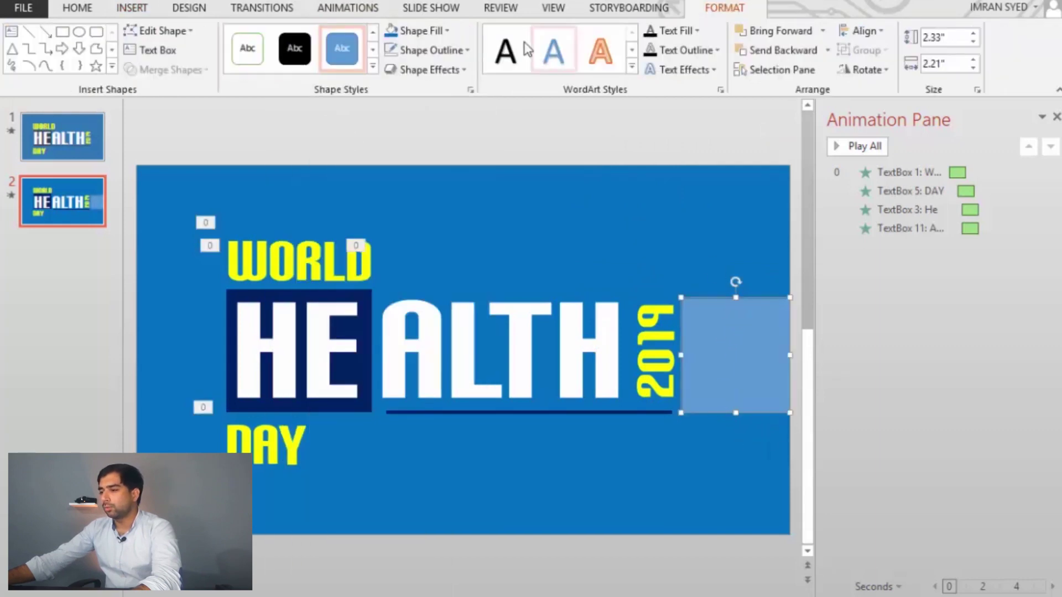
click(392, 30)
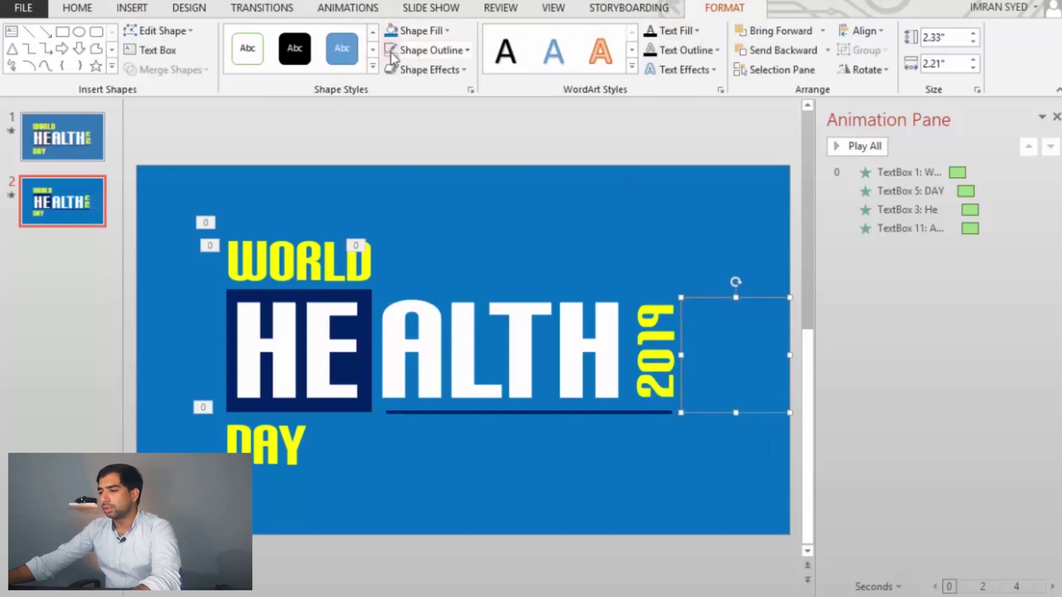
click(706, 451)
Step: Add a Fly In animation to the 2019 text with its direction set to From Right
click(658, 331)
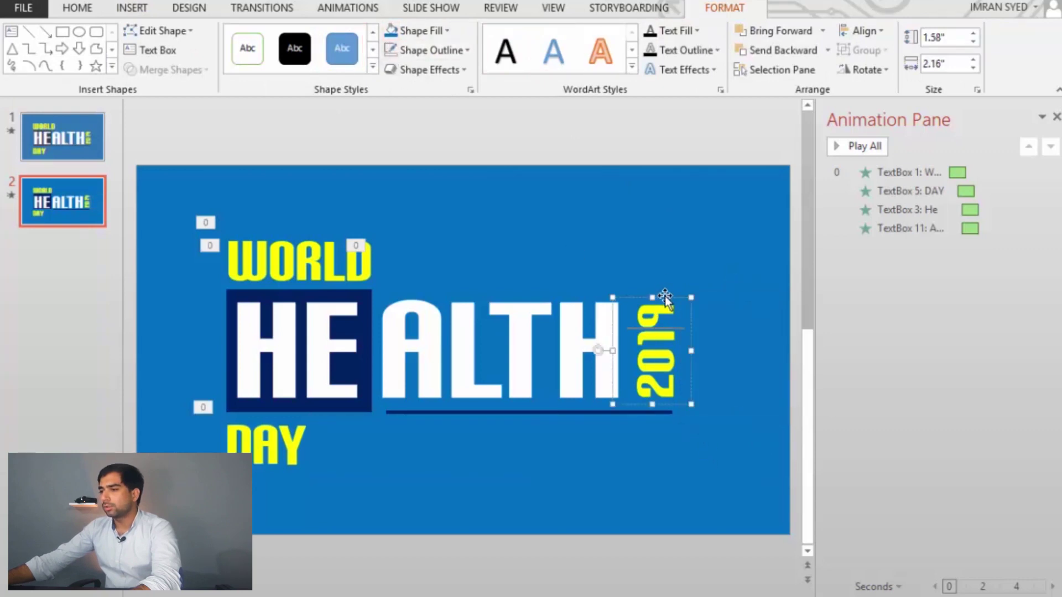
click(431, 8)
click(362, 11)
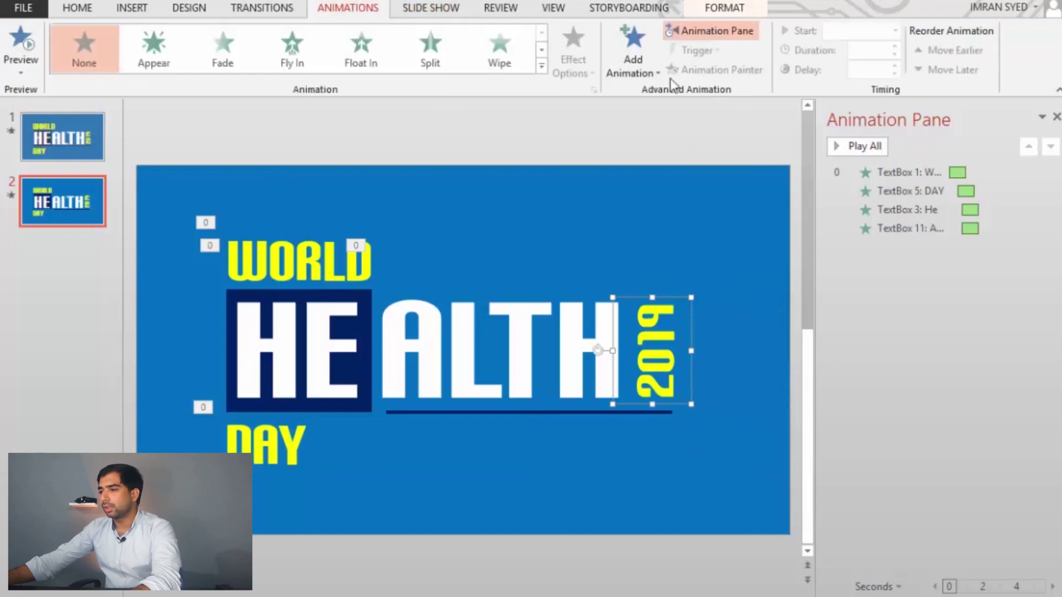
click(633, 55)
click(794, 130)
click(575, 55)
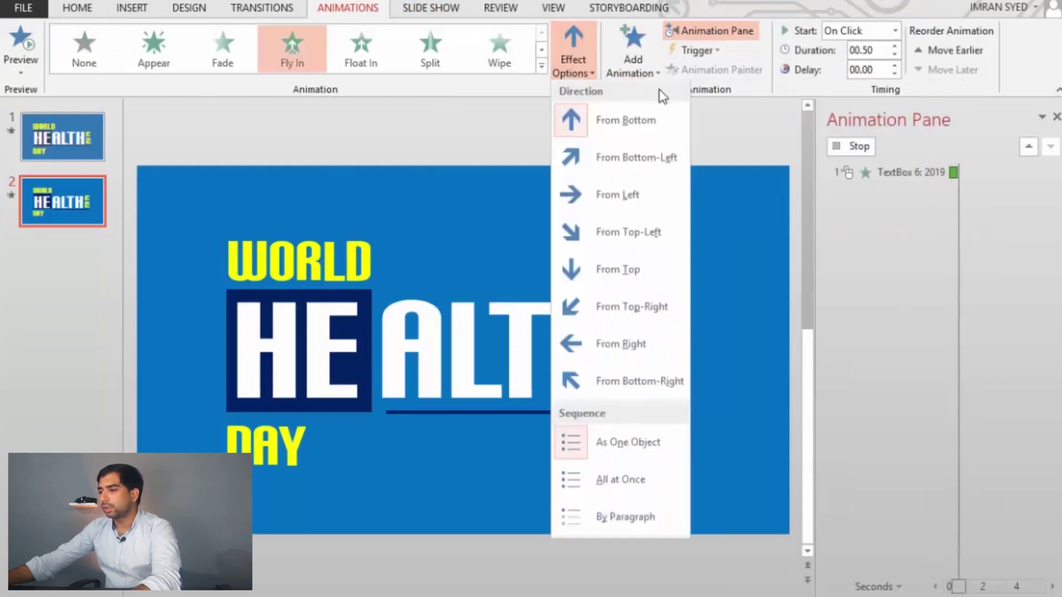
click(669, 342)
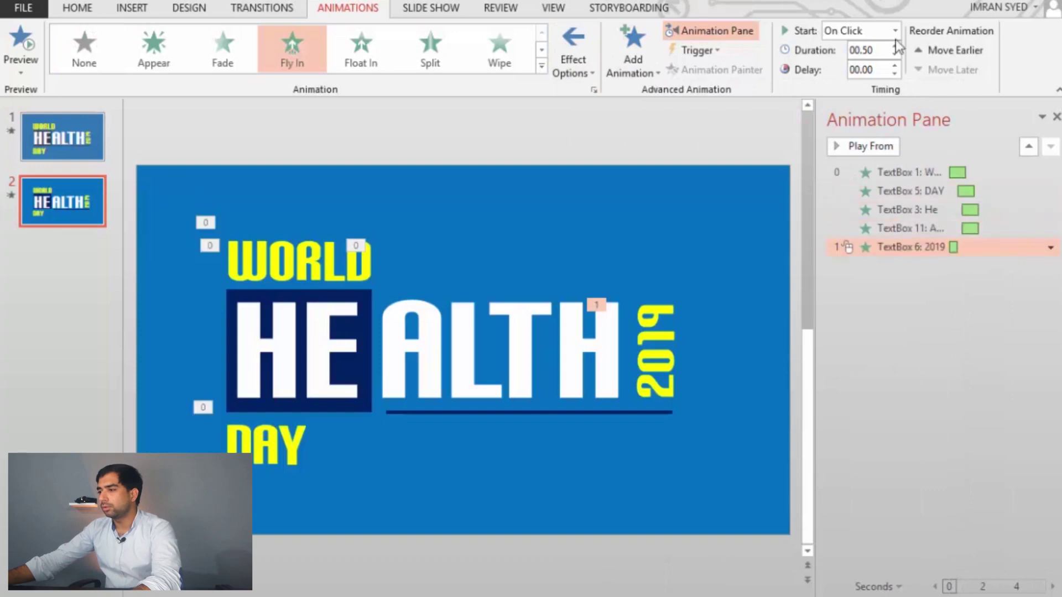
Step: Set the 2019 text's Fly In to start With Previous, with a duration of 1 s and a delay of 1 s
click(894, 31)
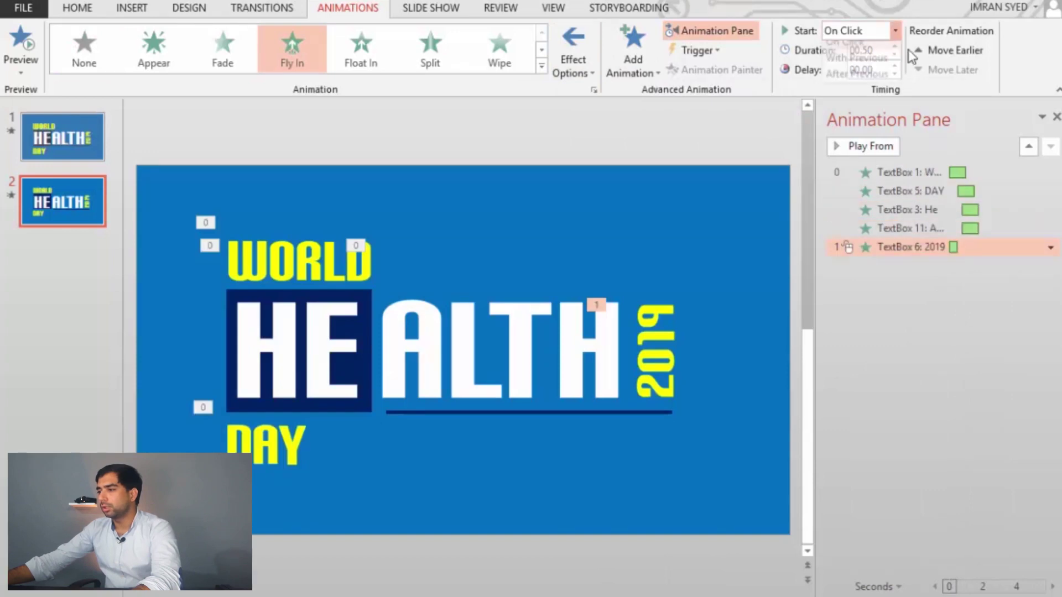
click(858, 67)
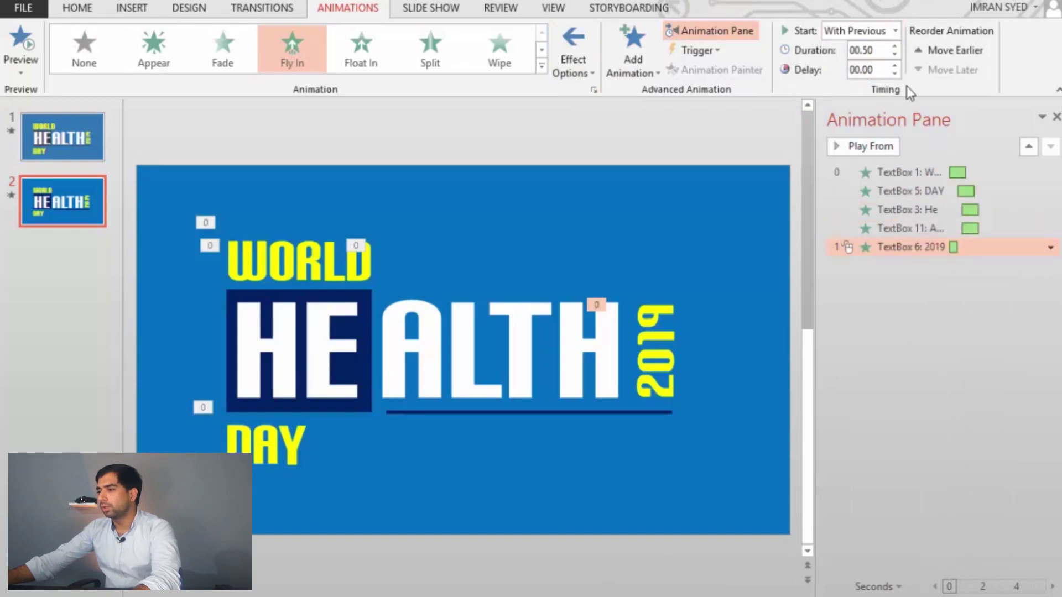
click(894, 46)
Step: Set the smooth end of the 2019 text's Fly In to 1 s and preview the whole sequence from WORLD
click(1050, 247)
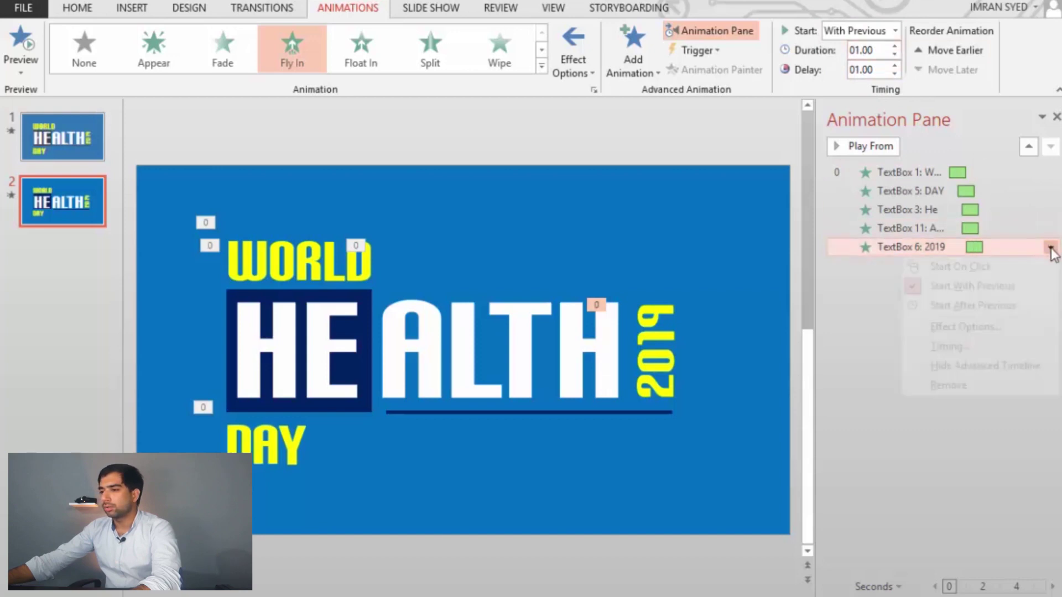
click(948, 346)
click(404, 183)
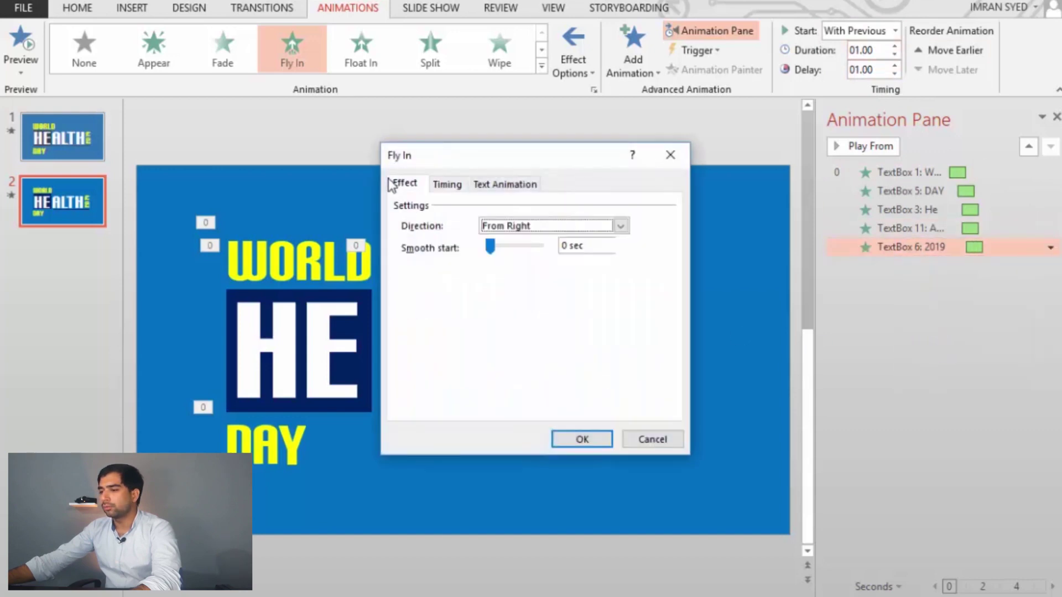
drag(492, 279, 646, 290)
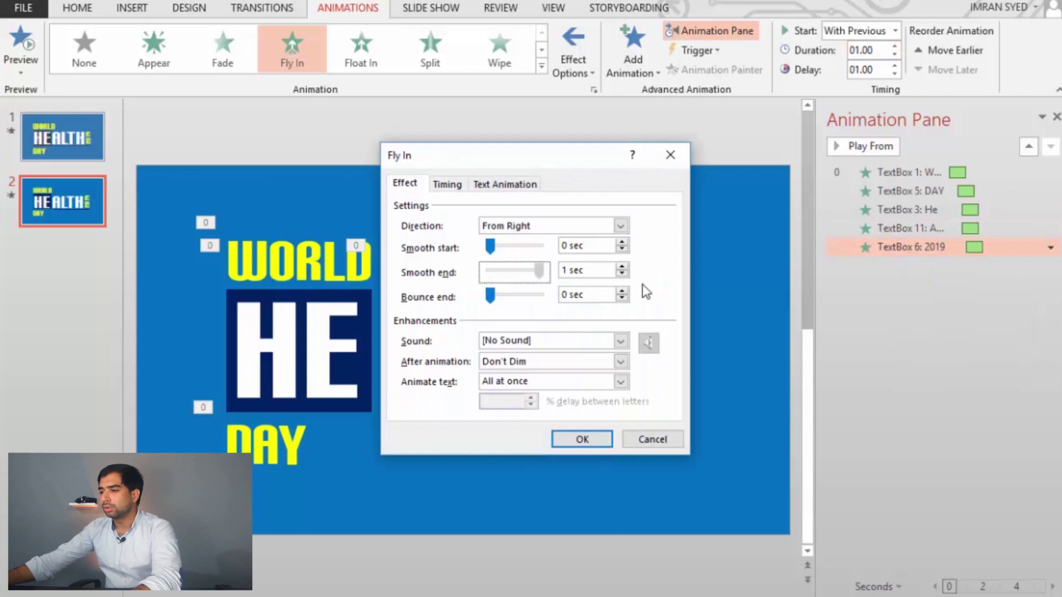
click(582, 439)
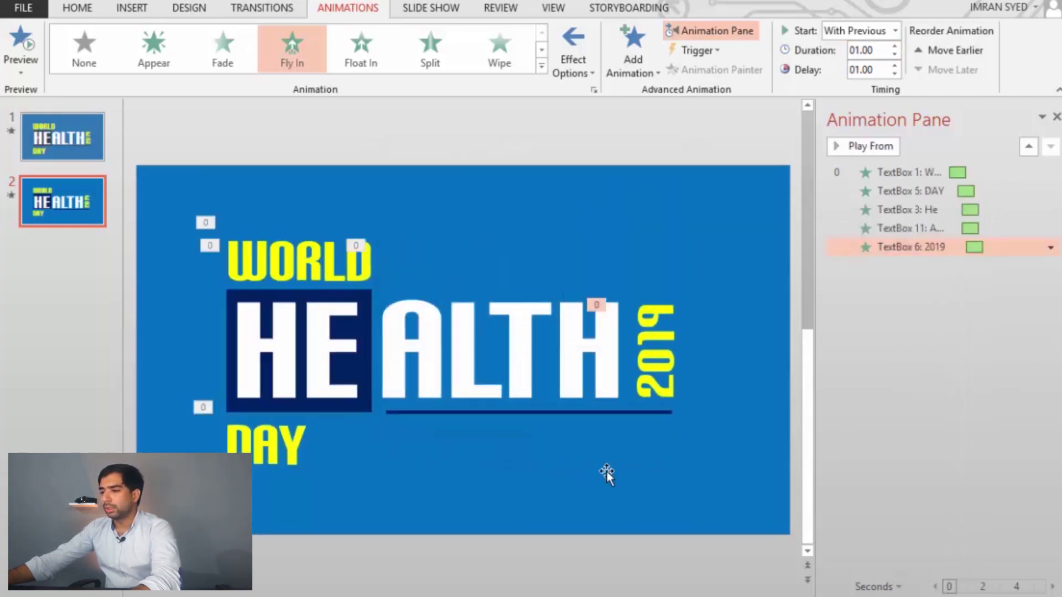
click(890, 172)
click(870, 146)
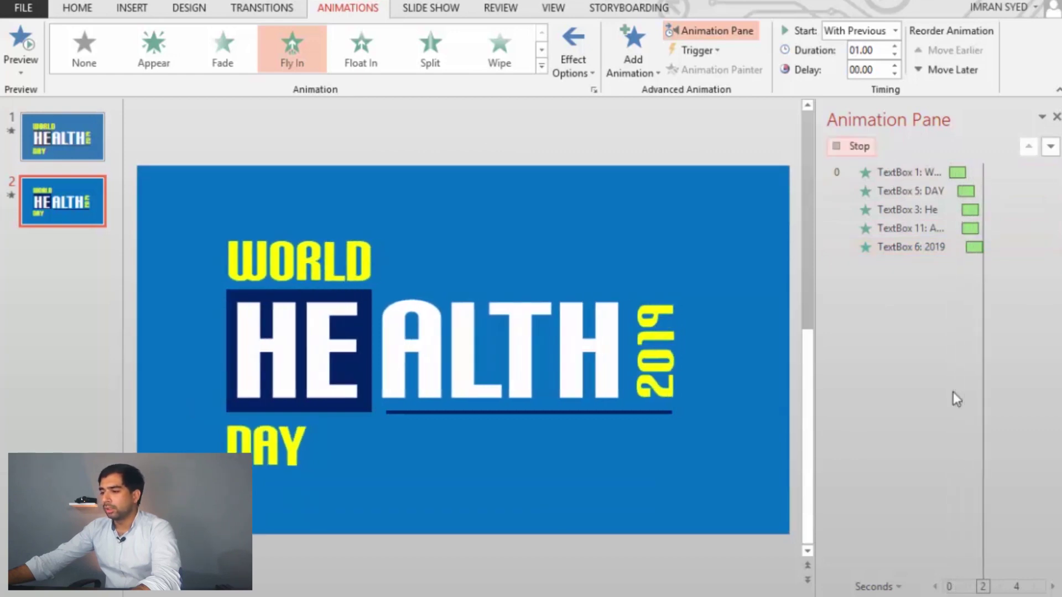
Step: Extend the mask rectangle beside 2019 downward so that it reaches slightly below the underline
click(615, 409)
click(653, 414)
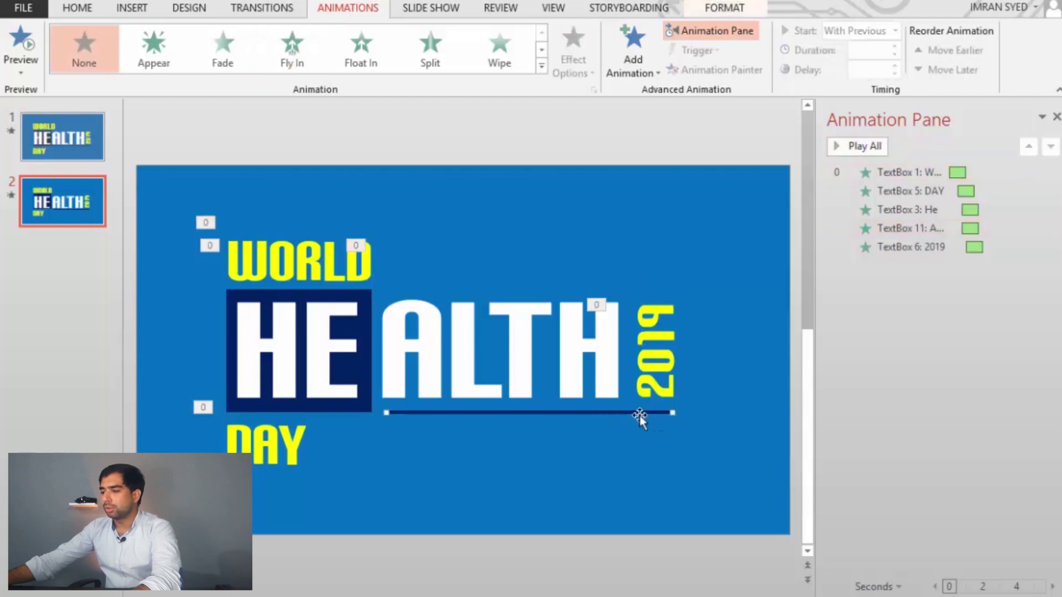
click(689, 406)
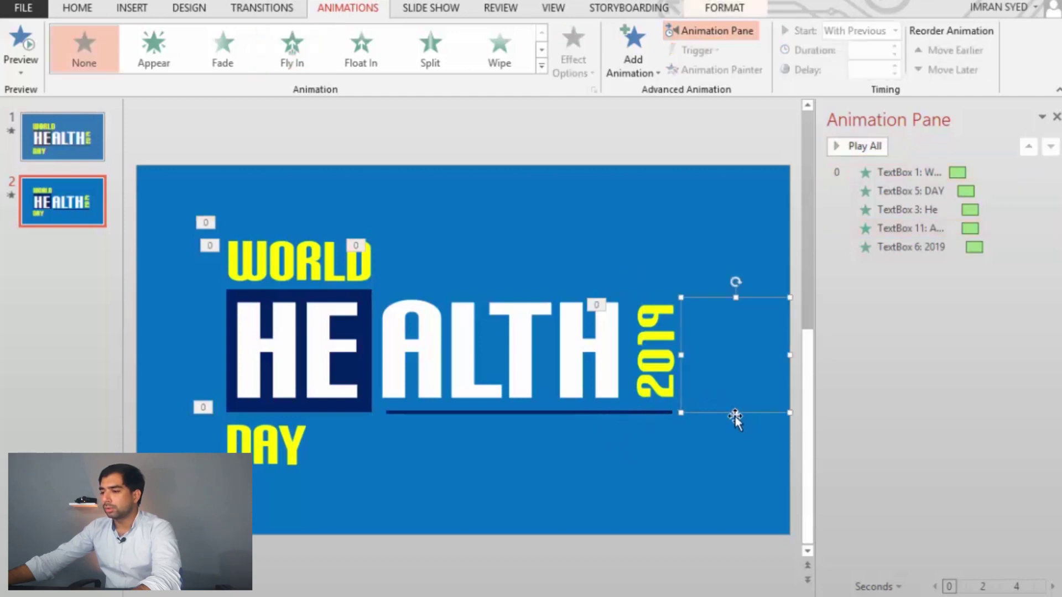
drag(735, 414, 736, 425)
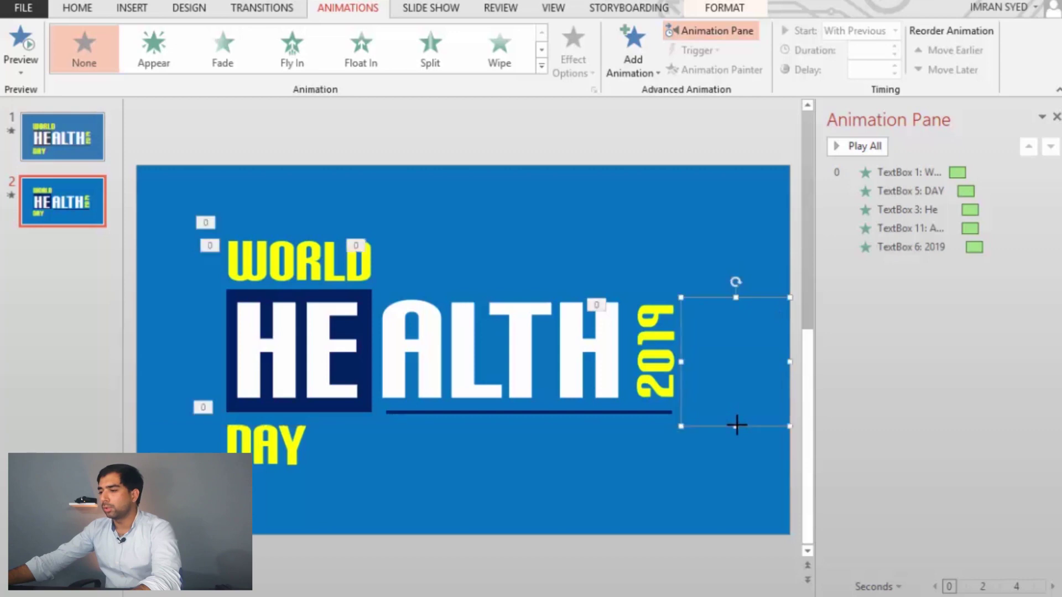
Step: Try to copy the 2019 text's Fly In animation to the underline beneath ALTH with the Animation Painter
click(670, 415)
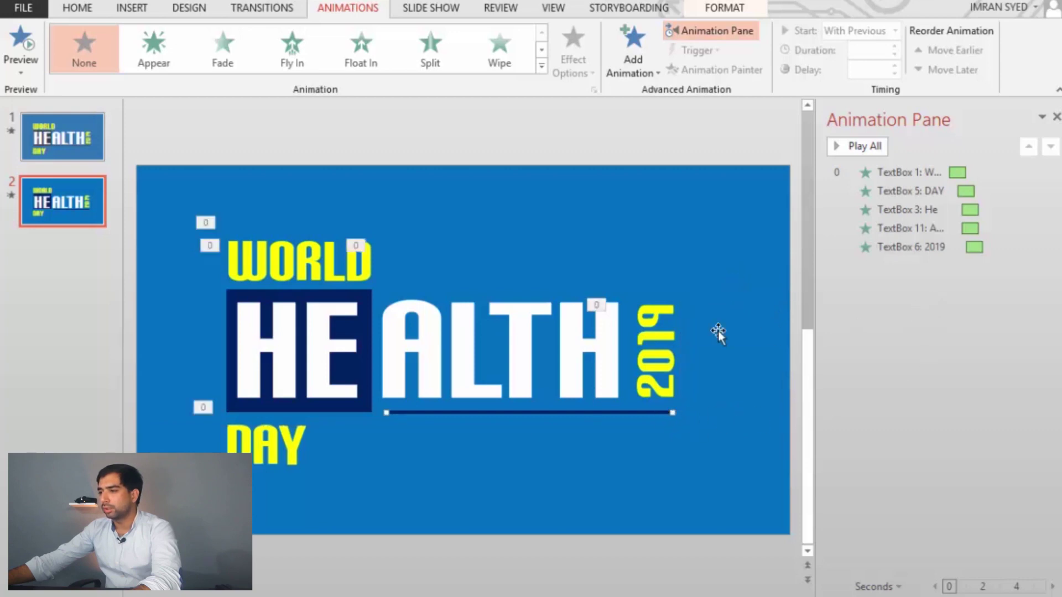
click(660, 322)
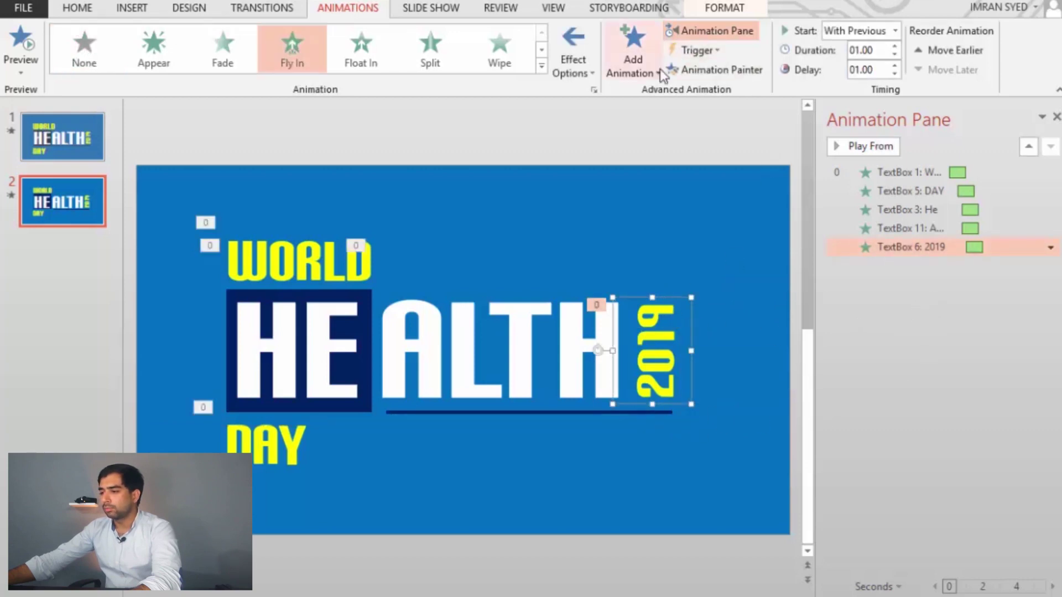
click(715, 69)
click(593, 407)
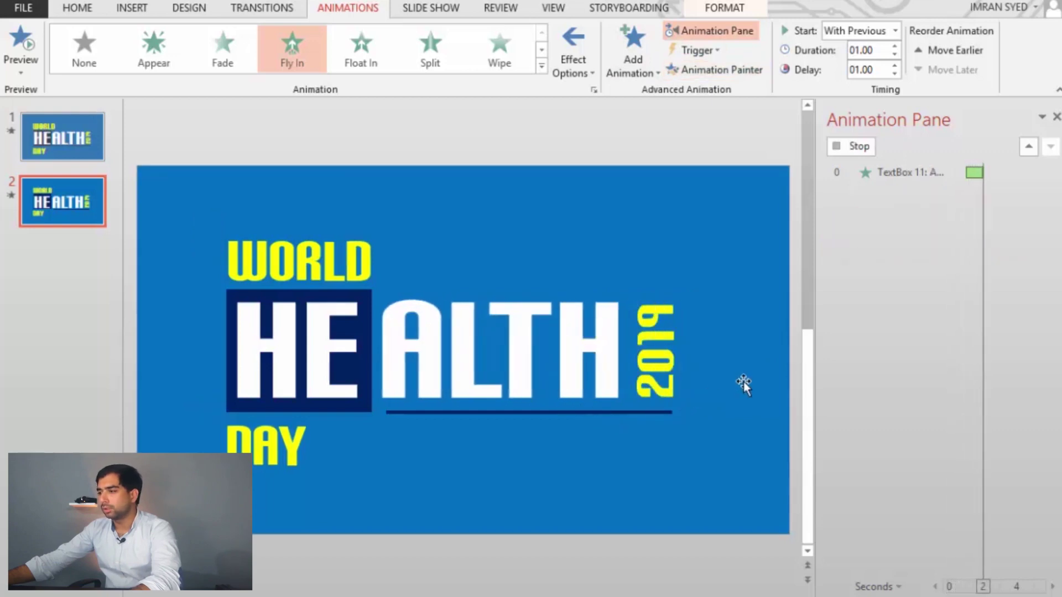
key(ctrl+z)
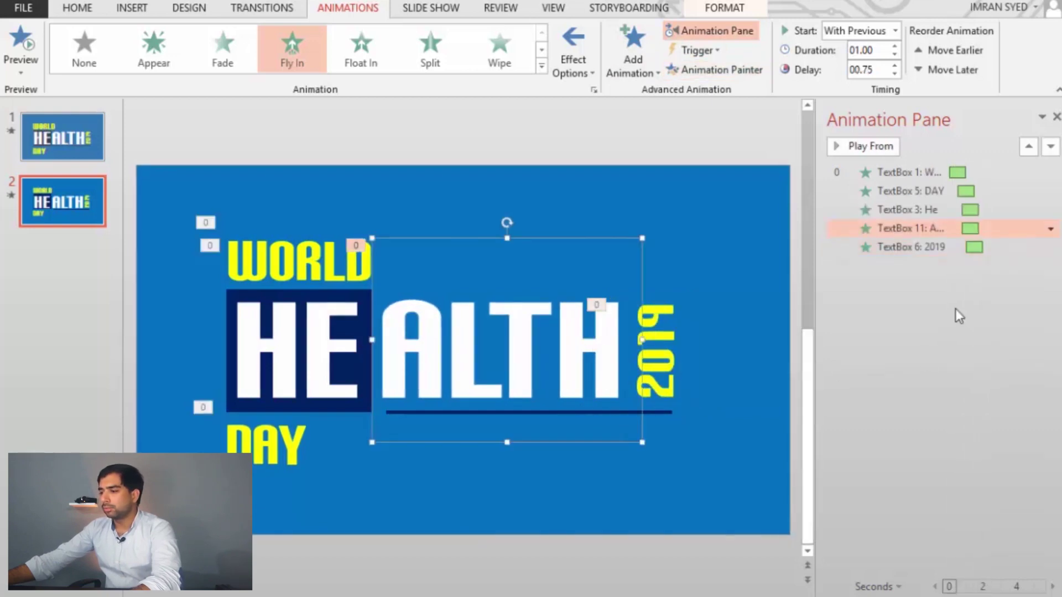
click(678, 303)
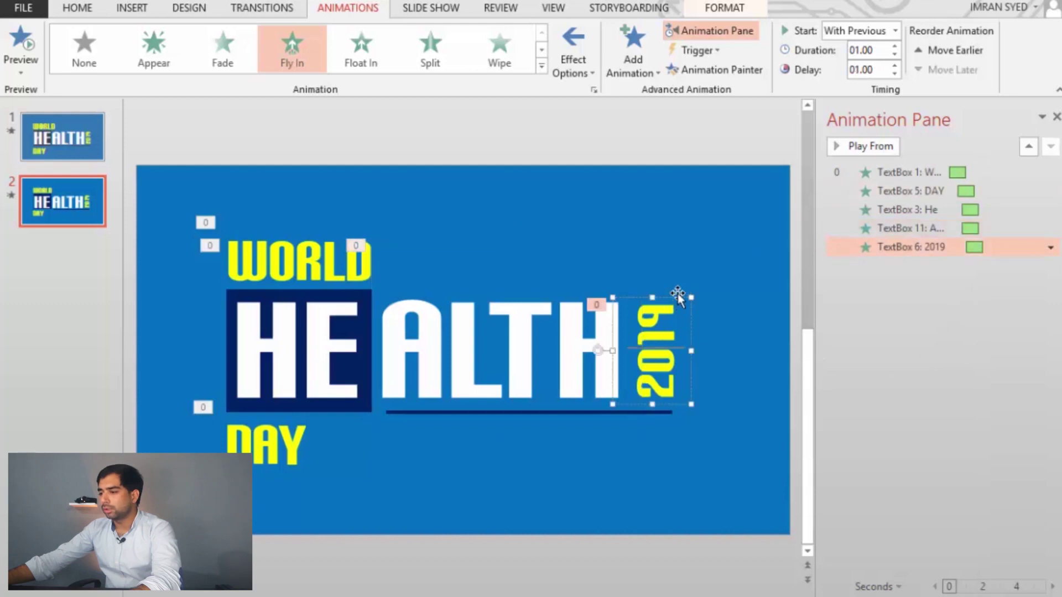
click(713, 70)
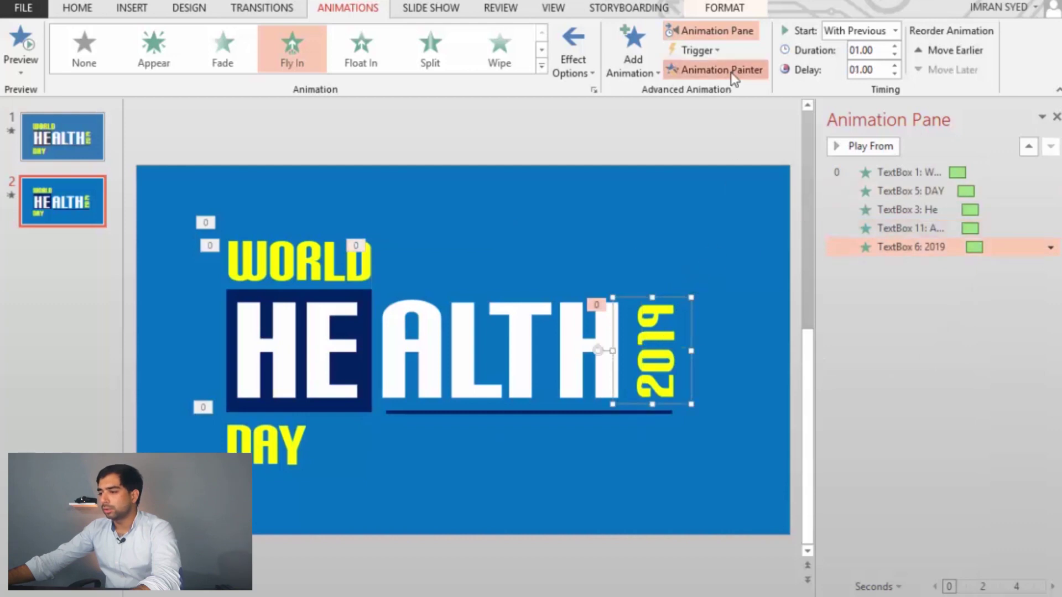
click(682, 411)
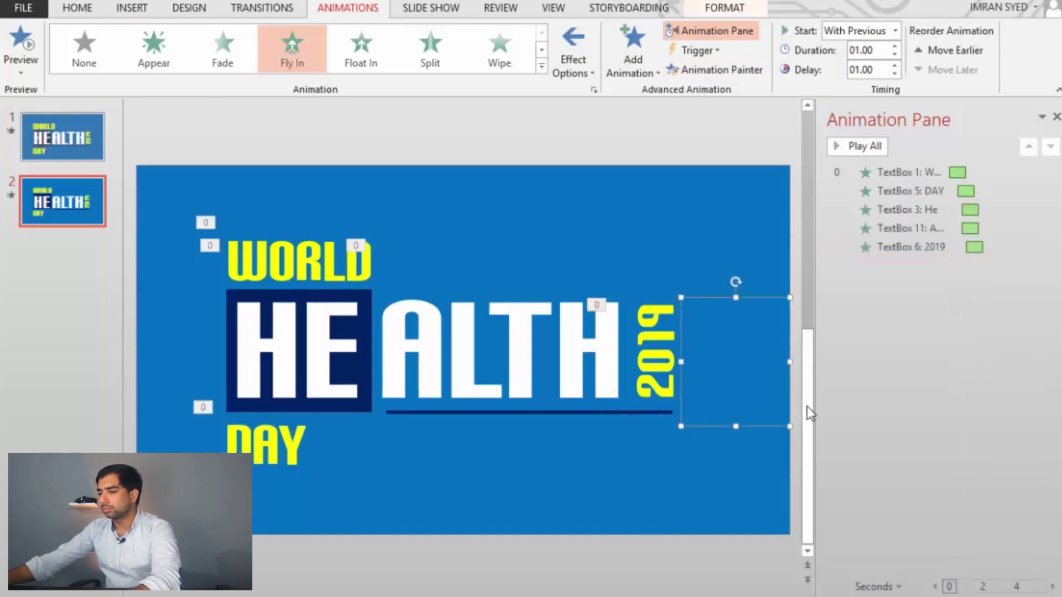
Step: Bring the dark blue underline beneath ALTH to the front
click(663, 414)
right_click(662, 415)
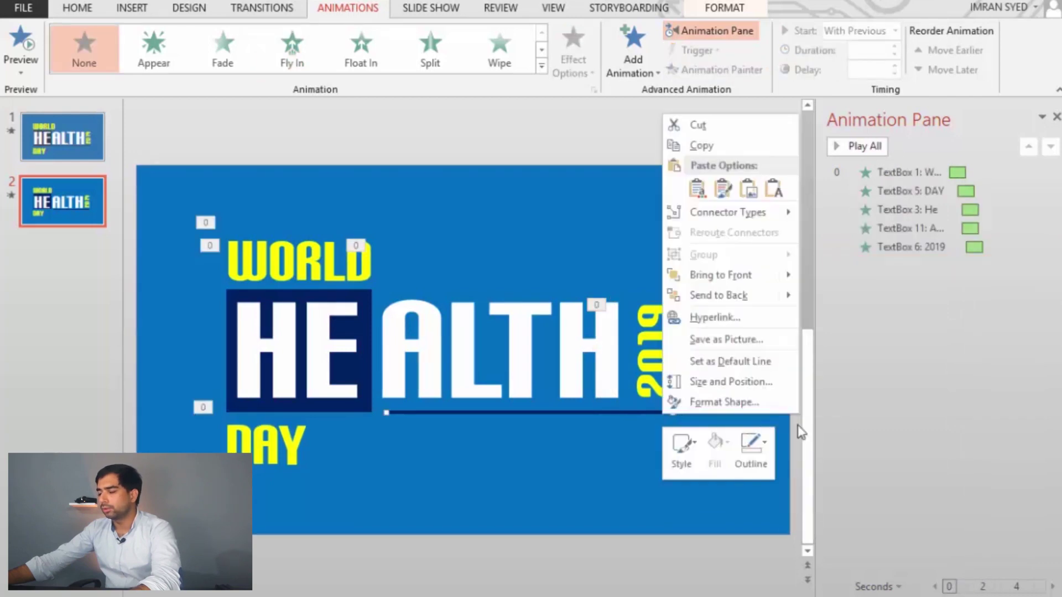
click(754, 280)
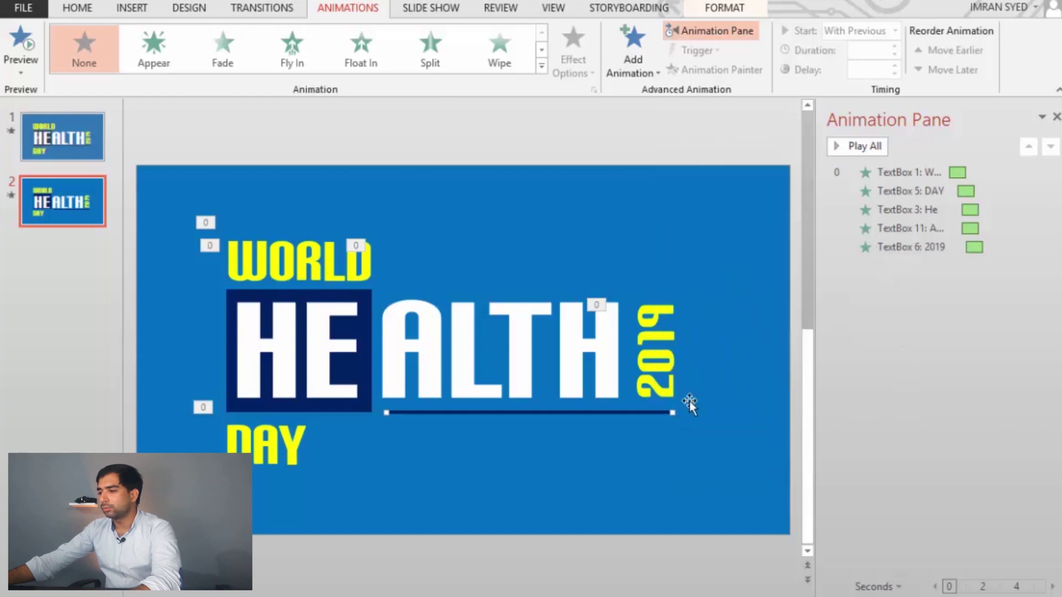
Step: Bring the background-coloured mask rectangle beside the 2019 text to the front
click(728, 380)
right_click(728, 367)
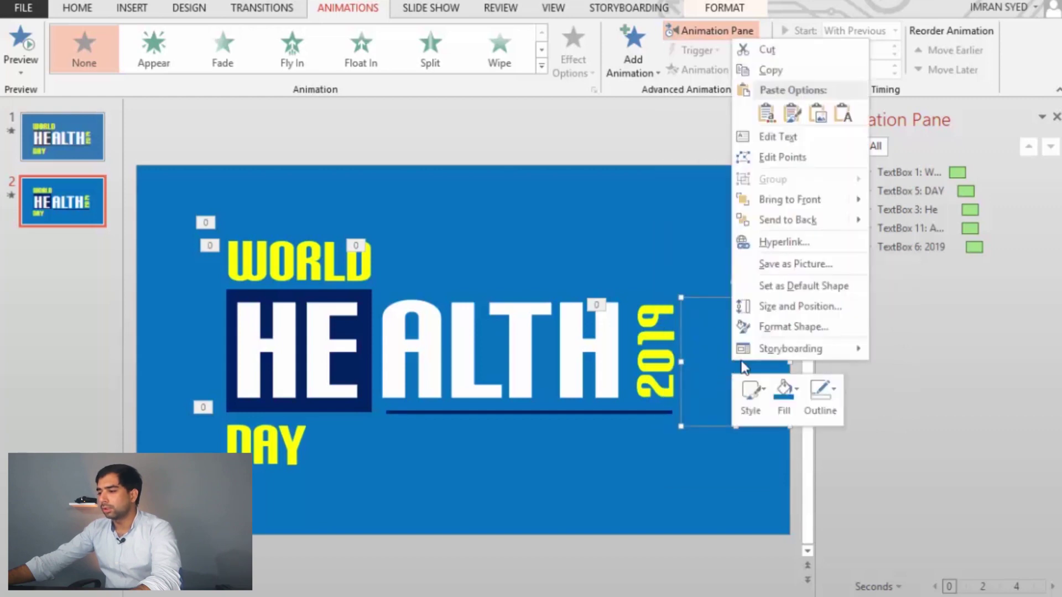
mouse_move(860, 210)
click(905, 202)
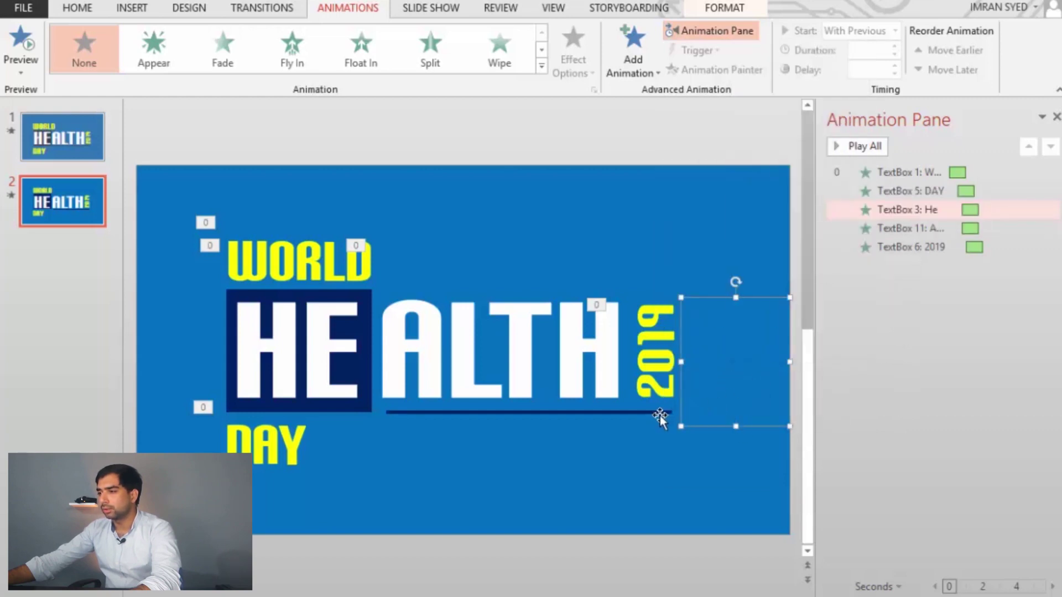
Step: Copy the 2019 text's Fly In animation to the dark blue underline beneath ALTH with the Animation Painter
click(667, 412)
click(661, 387)
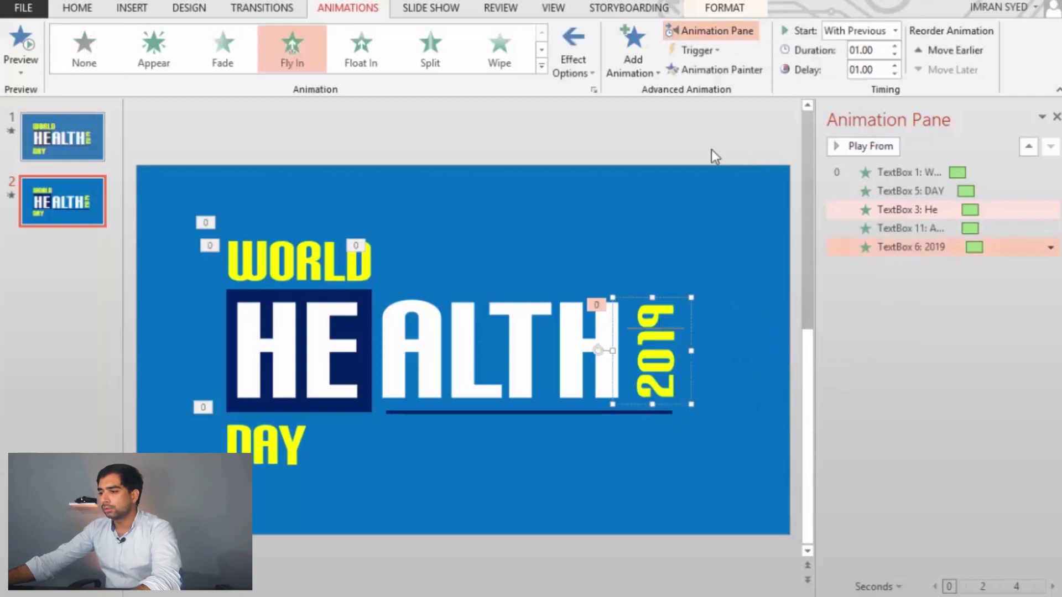
click(715, 67)
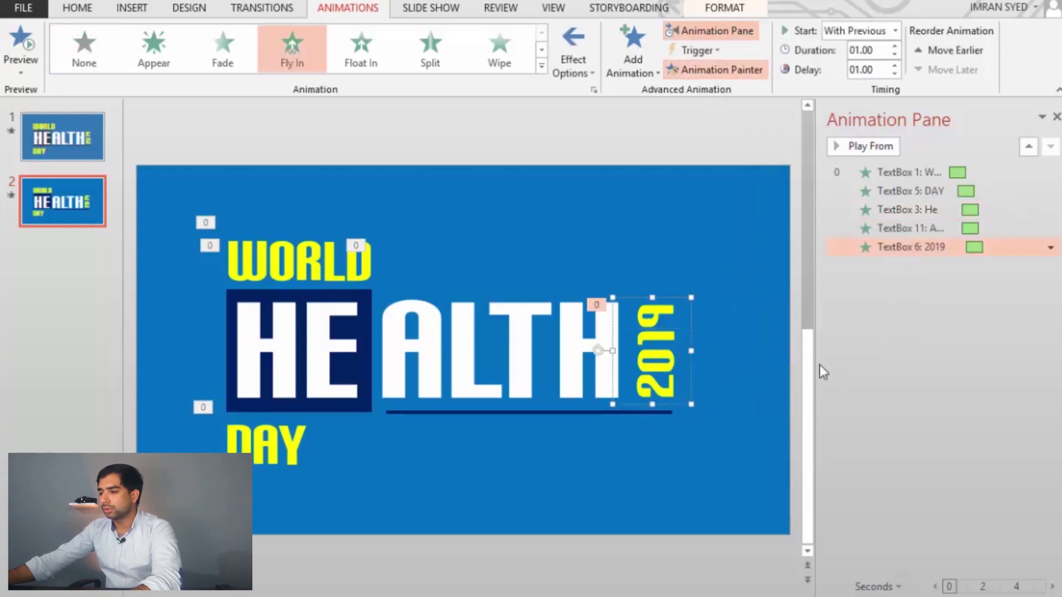
click(600, 413)
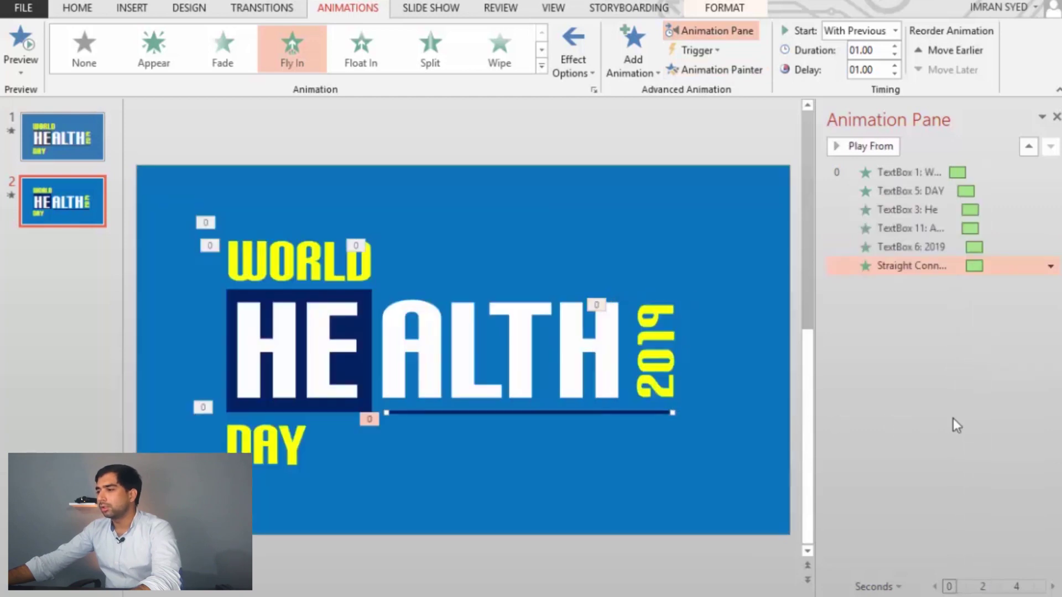
Step: Set the underline's Fly In delay to 1.25 s and preview the whole sequence from WORLD
click(895, 65)
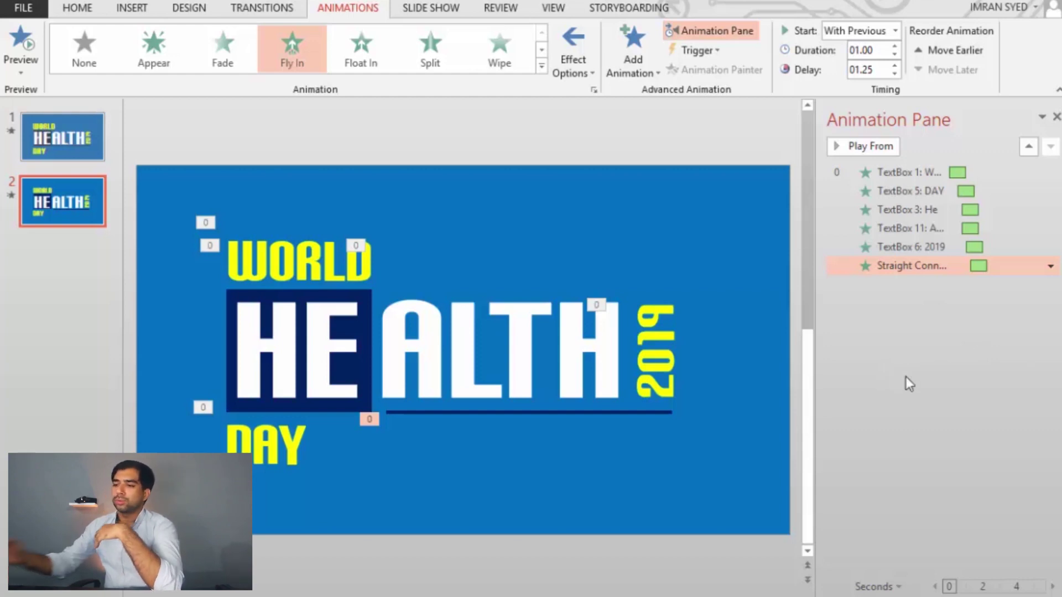
click(911, 172)
click(869, 146)
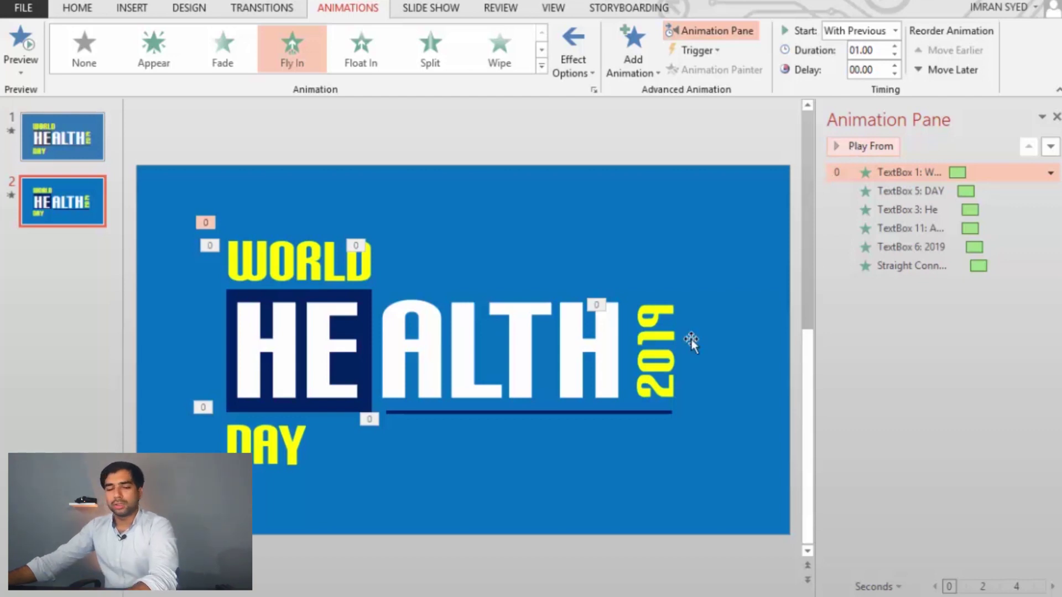
Step: Add a Fly Out exit animation to the 2019 text, starting After Previous with the direction To Right
click(655, 293)
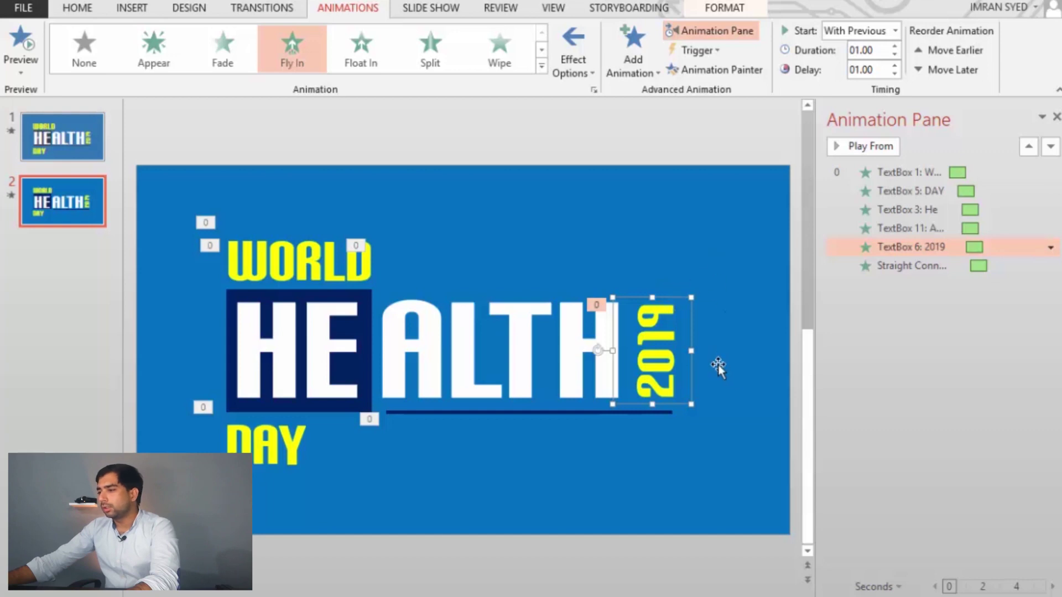
click(628, 53)
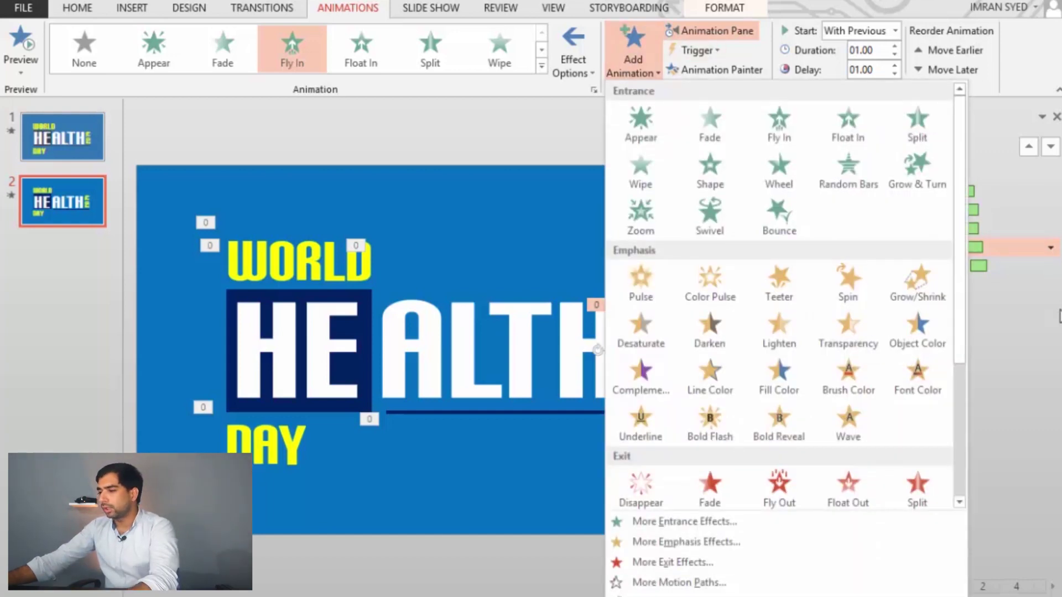
click(781, 490)
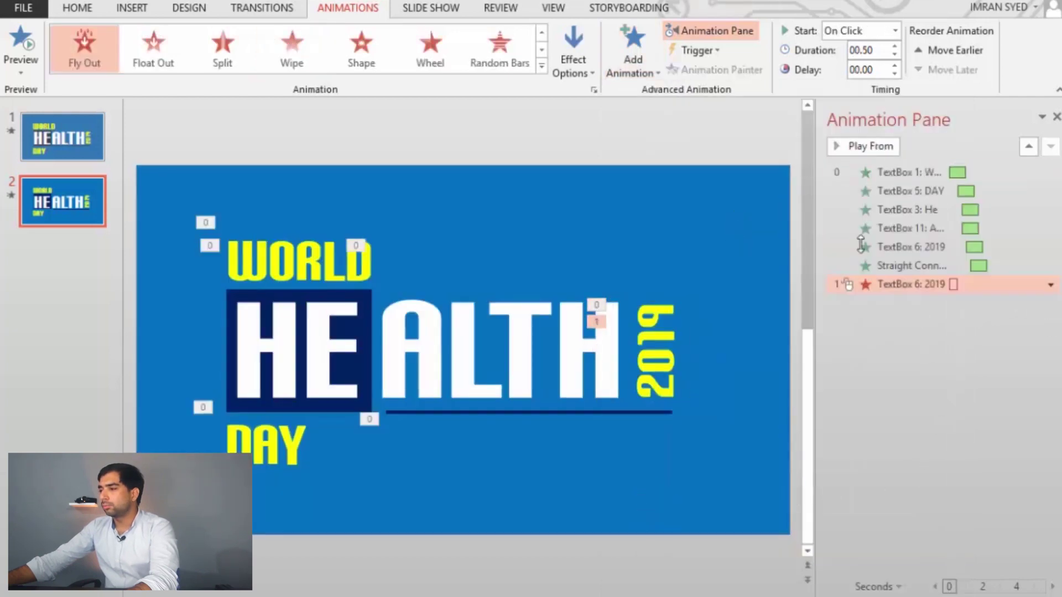
click(895, 31)
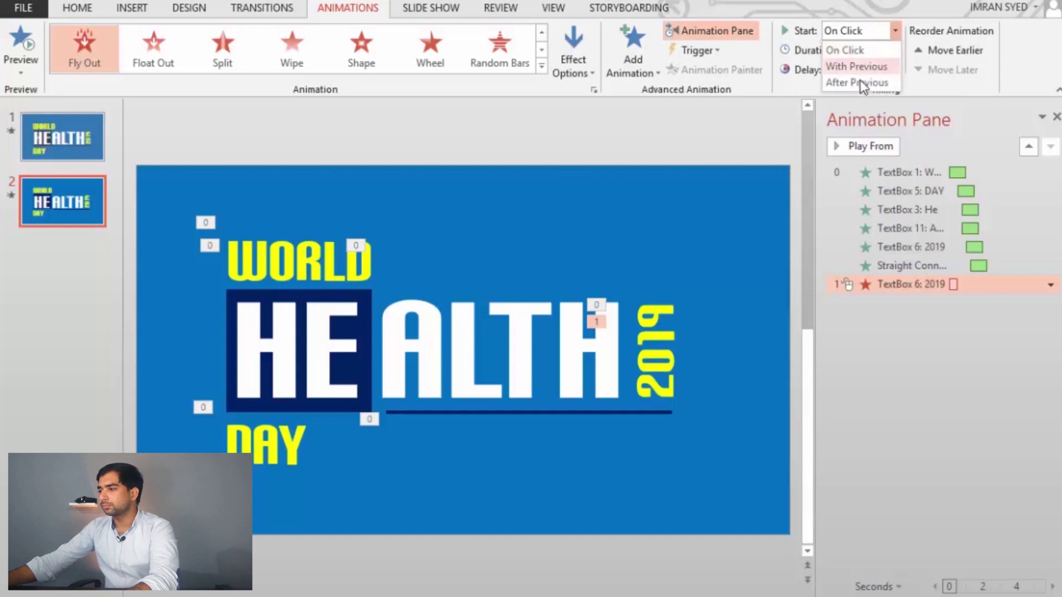
click(858, 80)
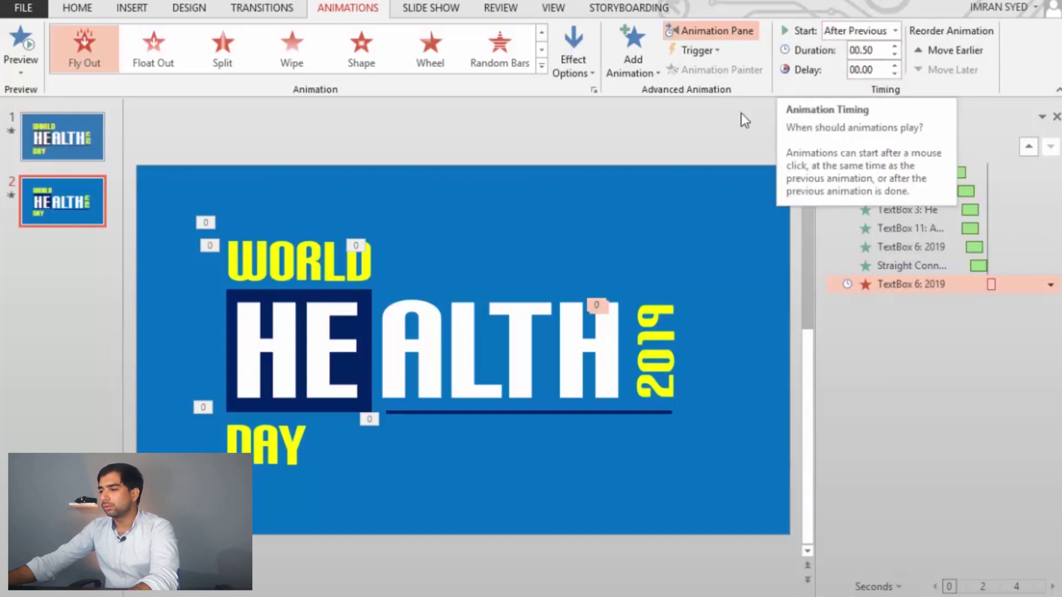
click(583, 71)
click(636, 345)
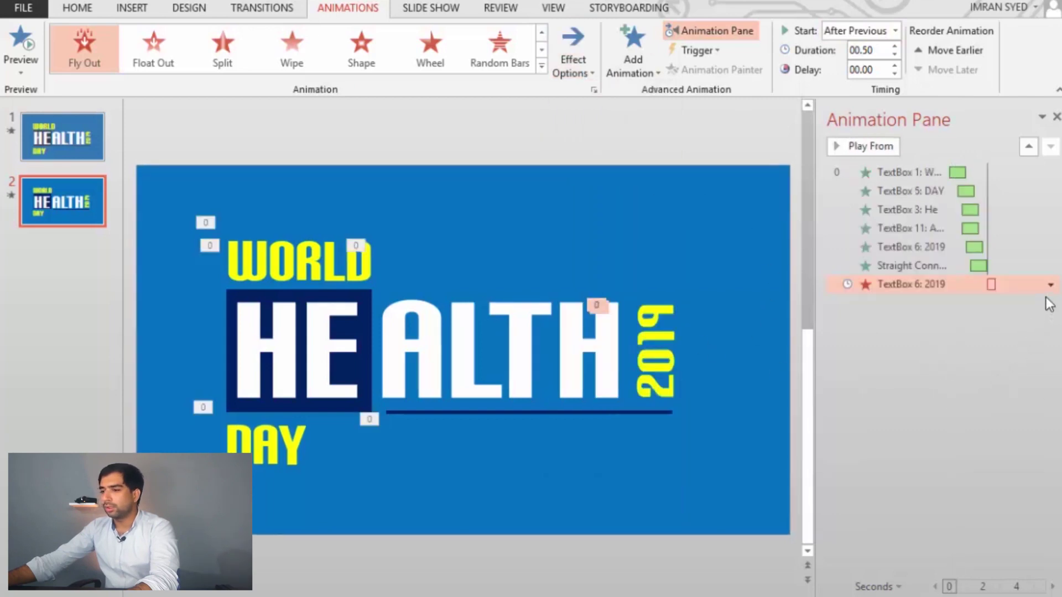
Step: Give the 2019 text's Fly Out a smooth start of 0.5 s and a duration of 0.75 s
click(1050, 285)
click(918, 383)
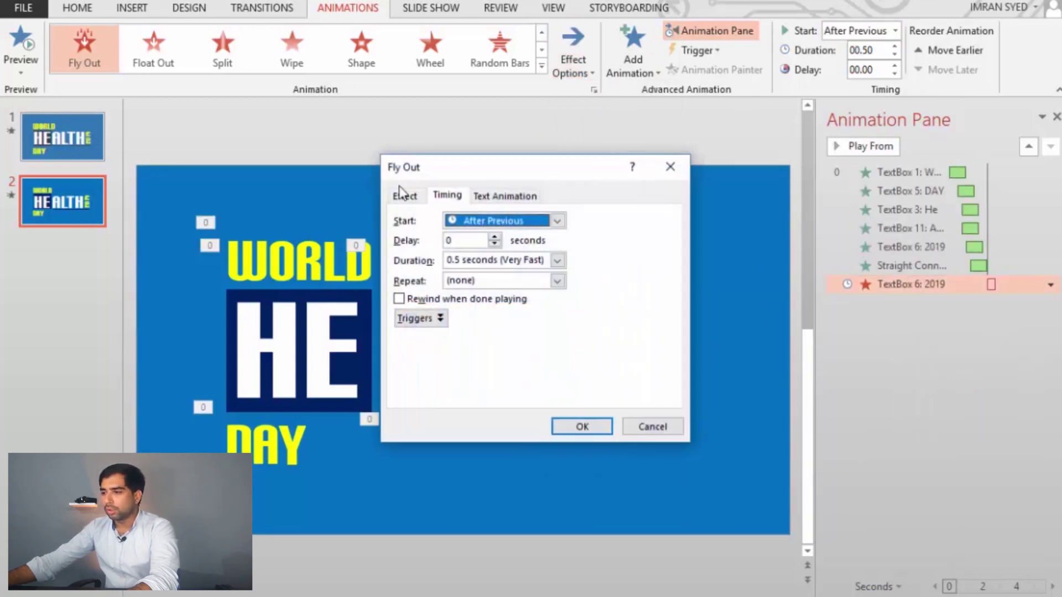
click(402, 195)
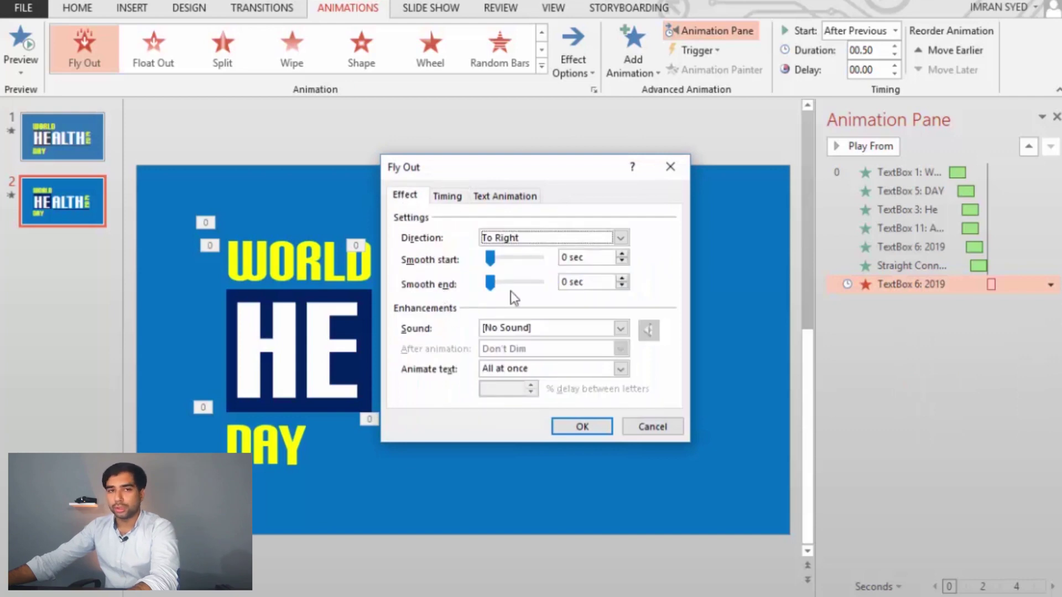
click(492, 258)
drag(493, 260, 563, 261)
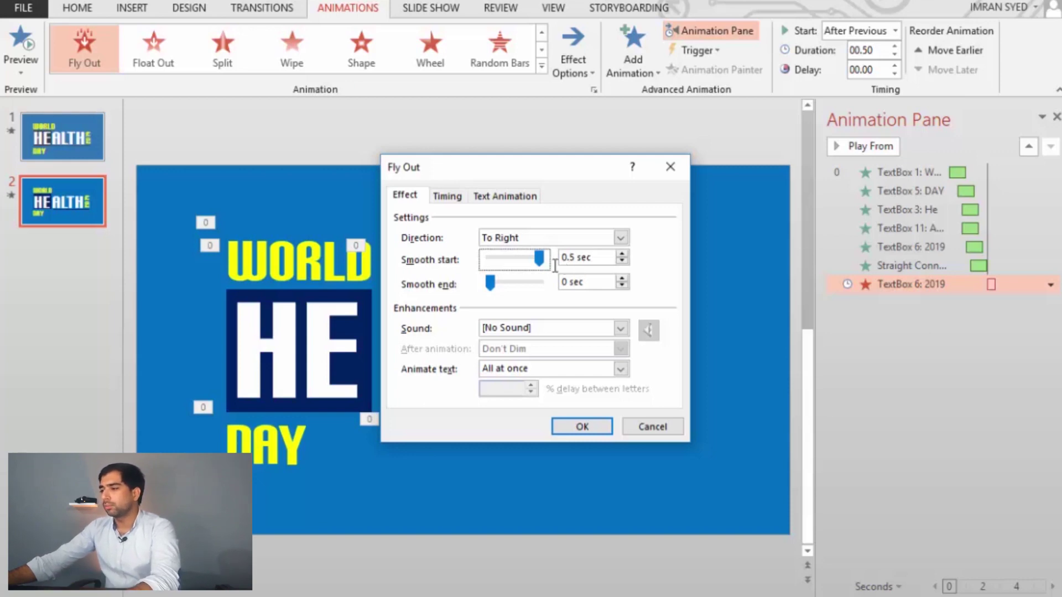
click(587, 429)
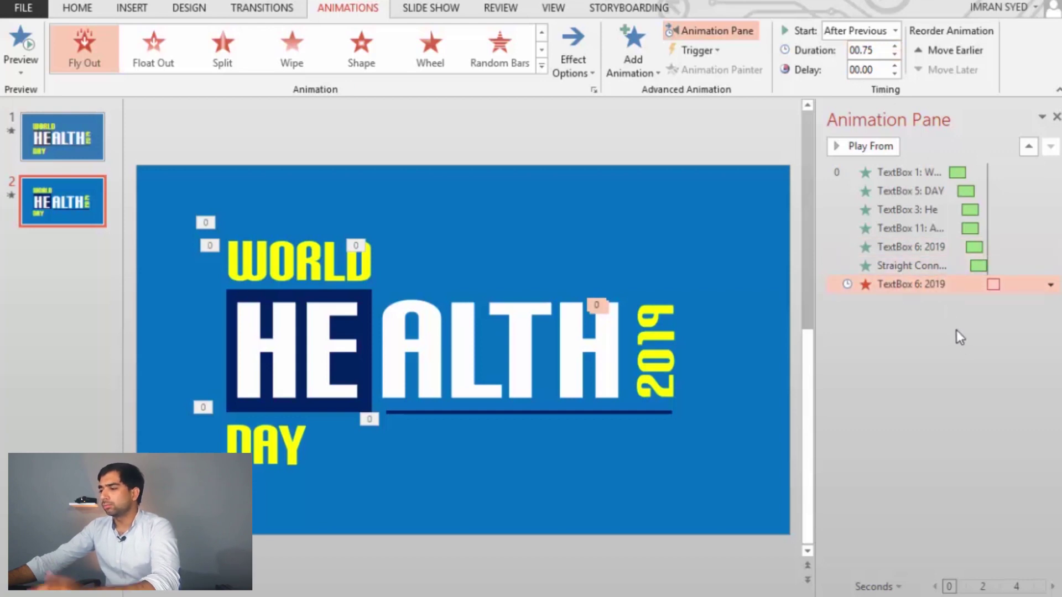
drag(938, 284, 946, 334)
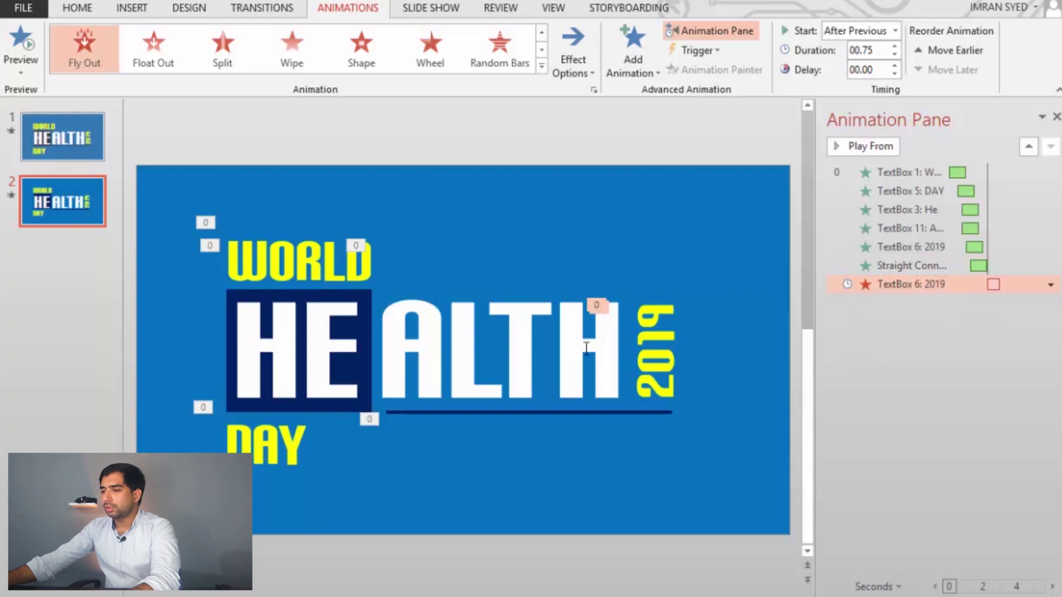
click(642, 343)
Step: Add a Fly Out exit animation with the direction To Right to the ALTH text
click(517, 335)
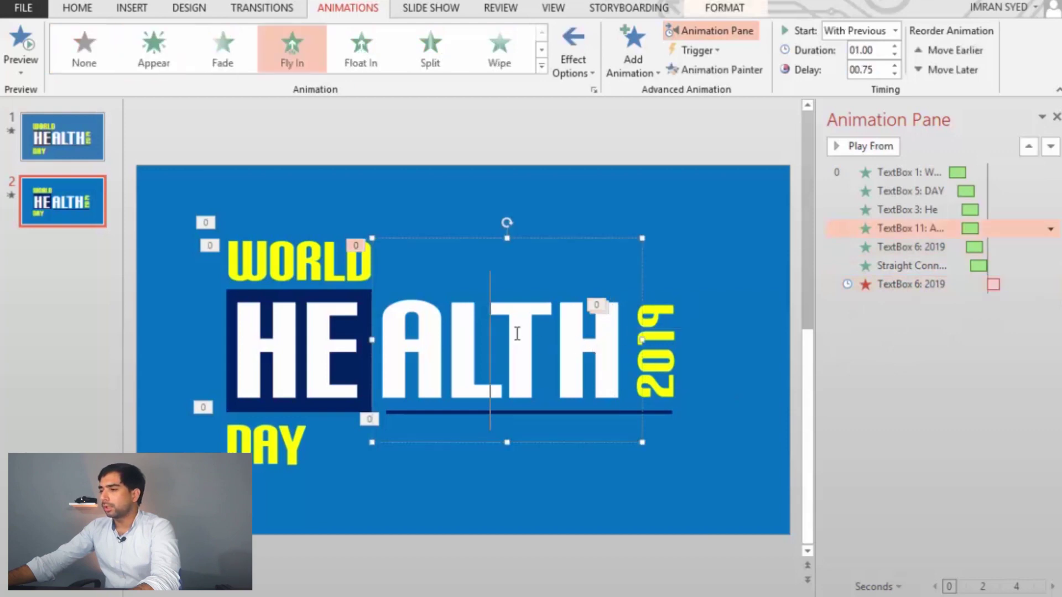
click(542, 237)
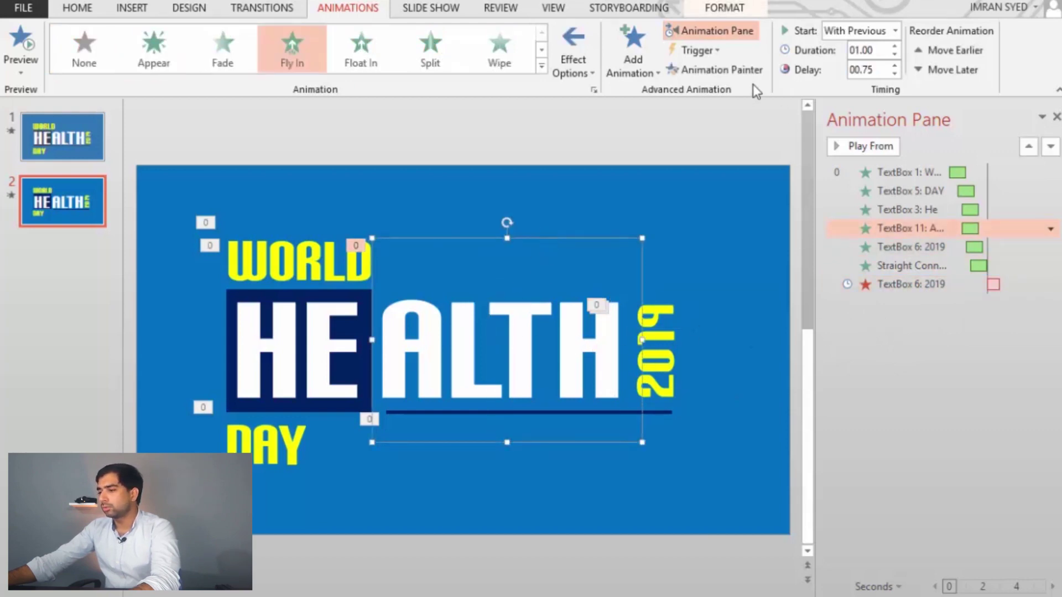
click(618, 56)
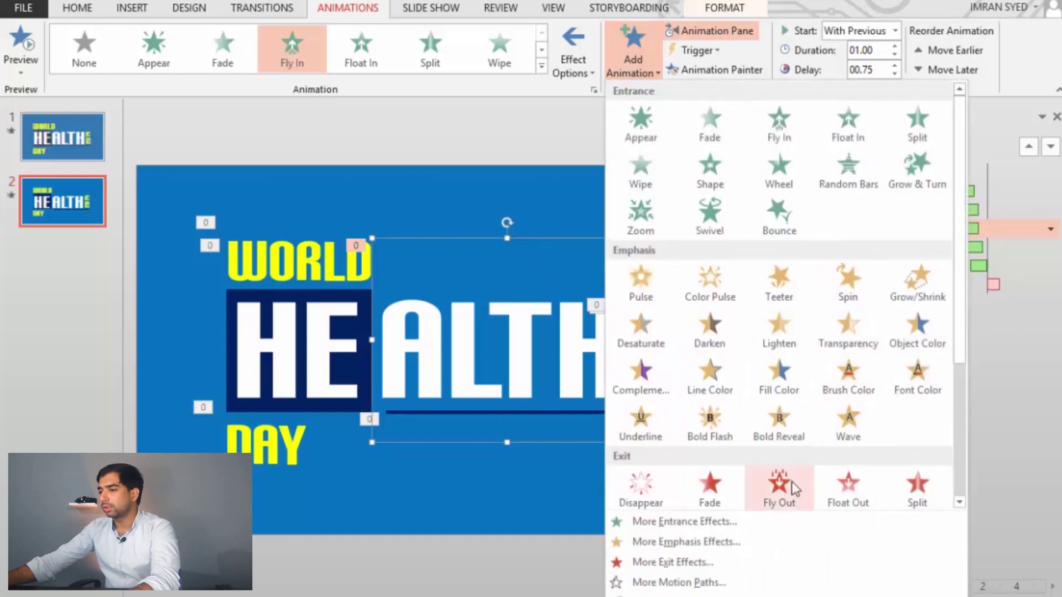
click(779, 492)
click(573, 61)
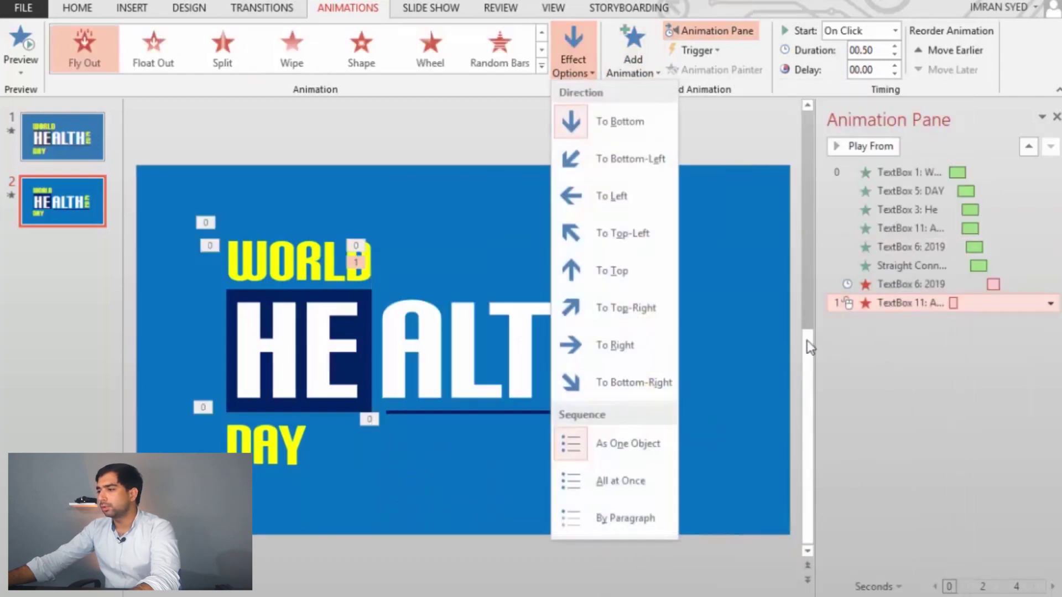
click(616, 344)
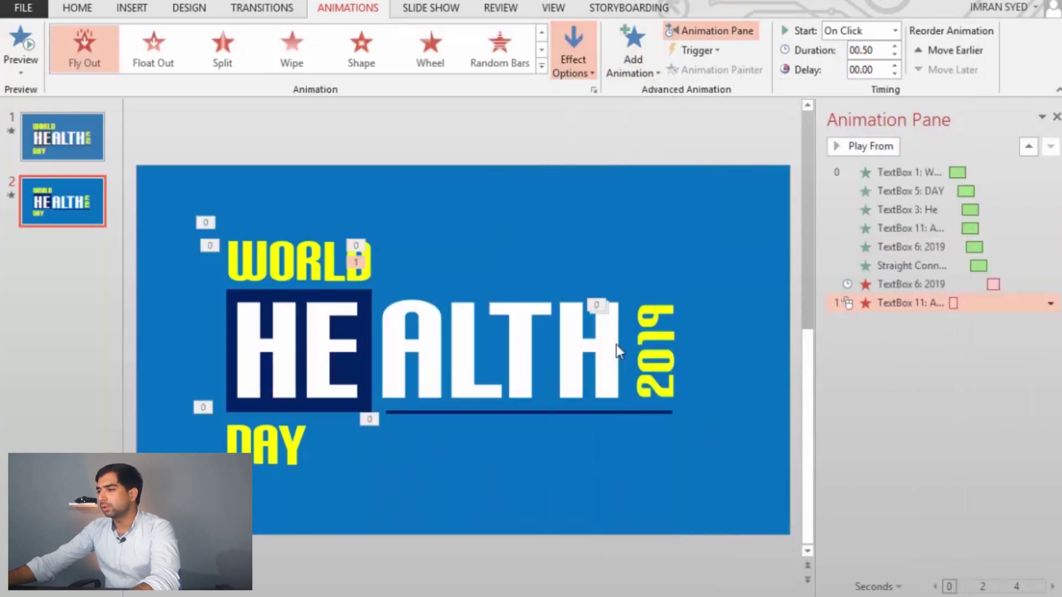
Step: Set the ALTH text's Fly Out to start With Previous, with a duration of 0.75 s and a delay of 0.15 s
click(894, 30)
click(856, 66)
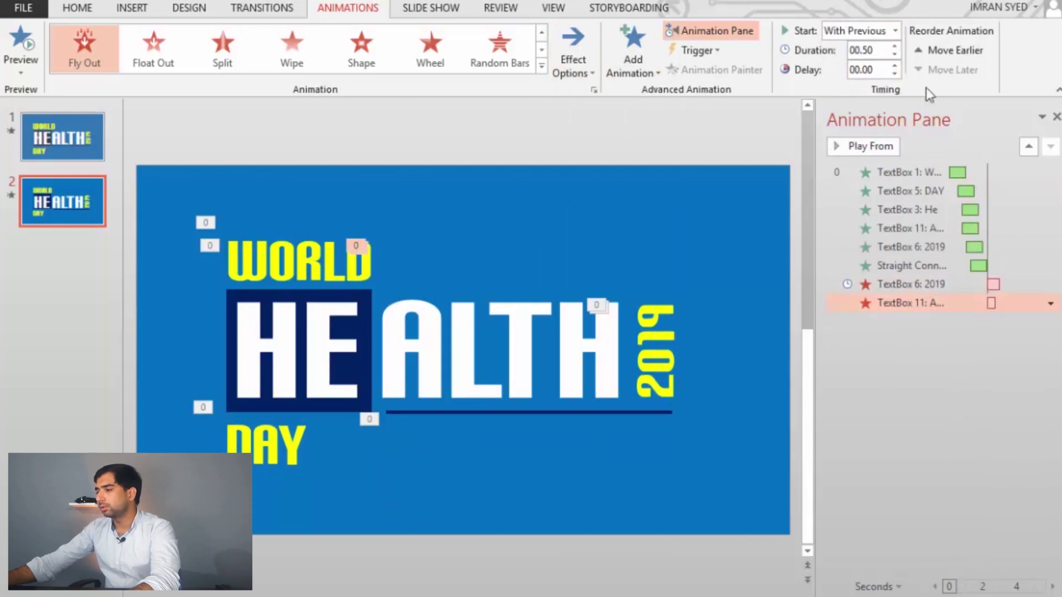
click(894, 66)
drag(862, 71, 884, 69)
key(BackSpace)
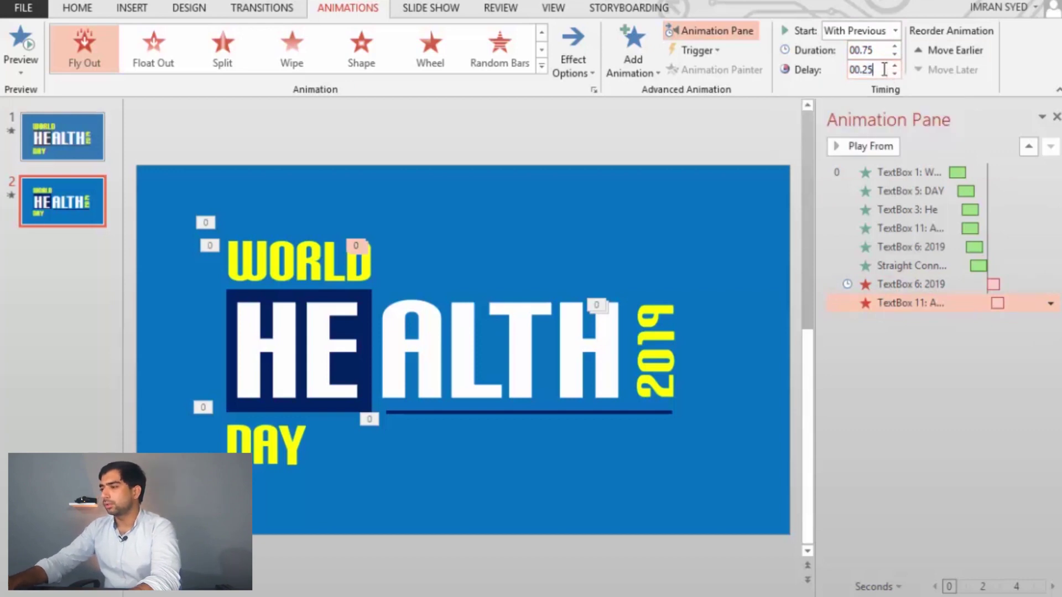
text(15)
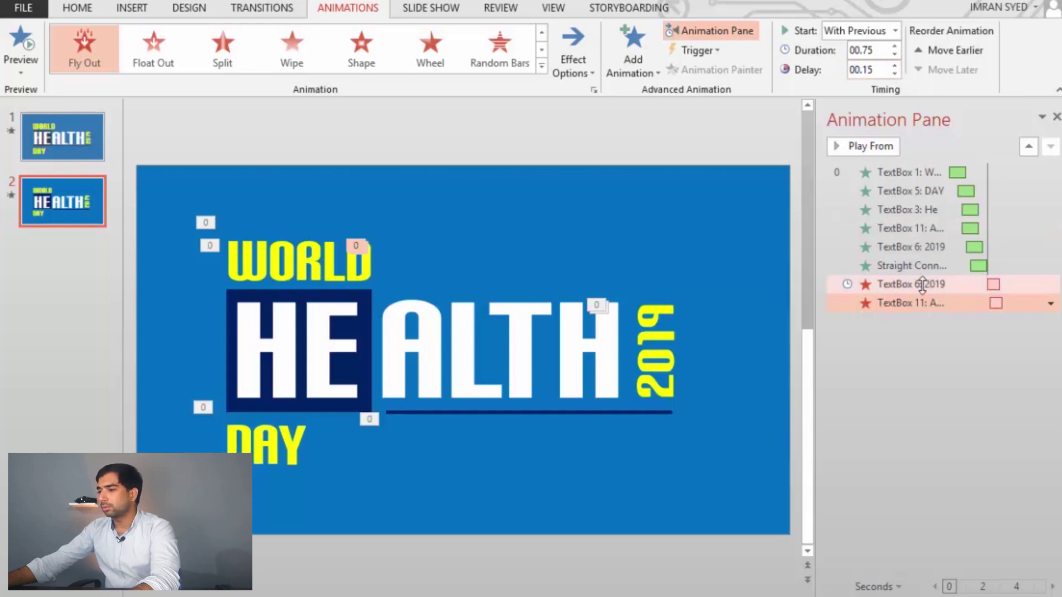
Step: Raise the smooth start of the ALTH text's Fly Out to its maximum in the effect options
click(1051, 306)
click(1007, 404)
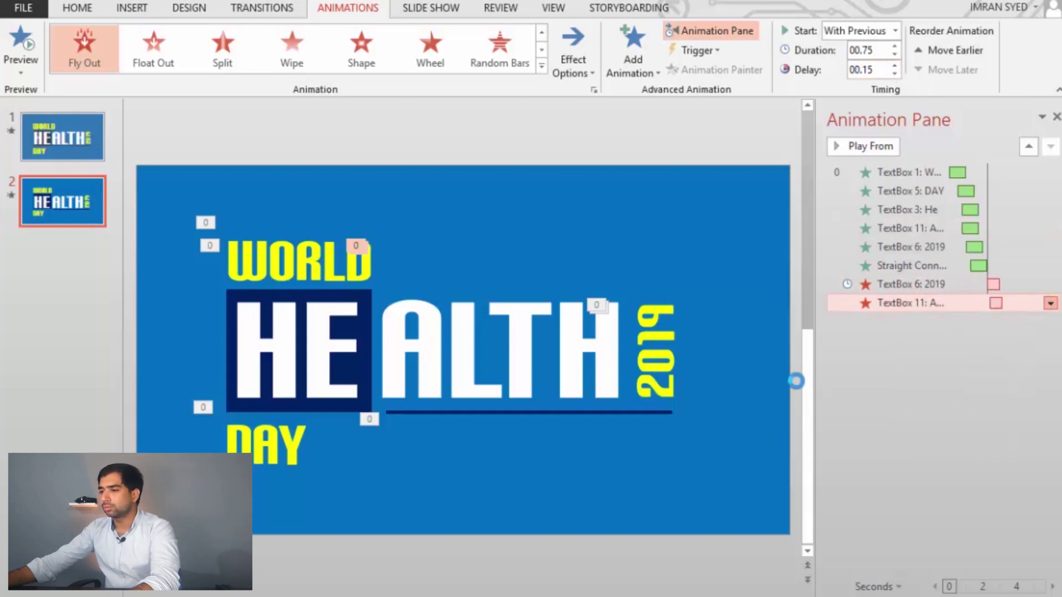
click(411, 196)
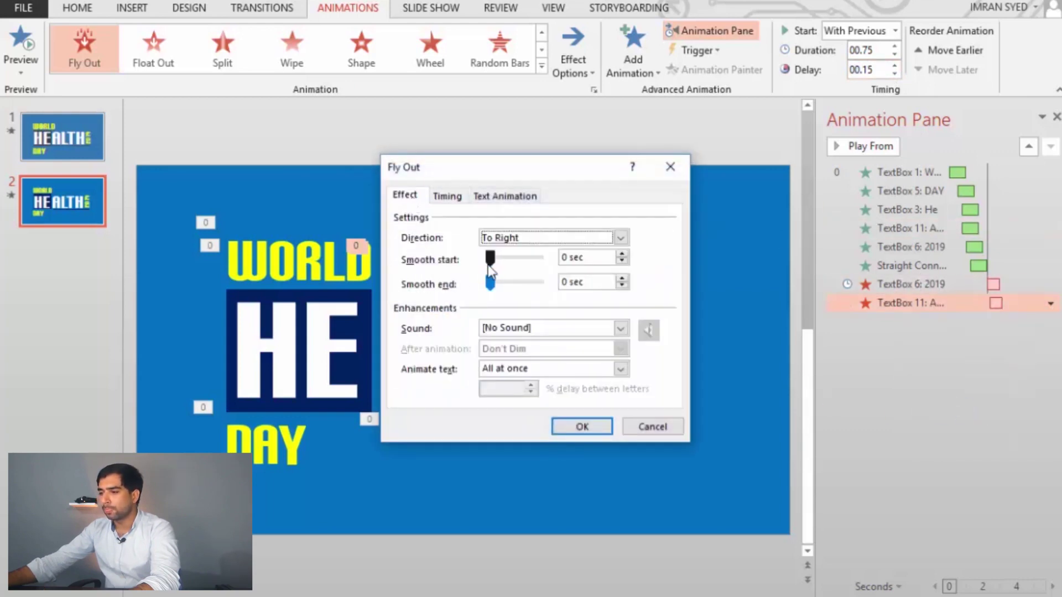
drag(490, 258, 539, 258)
click(604, 434)
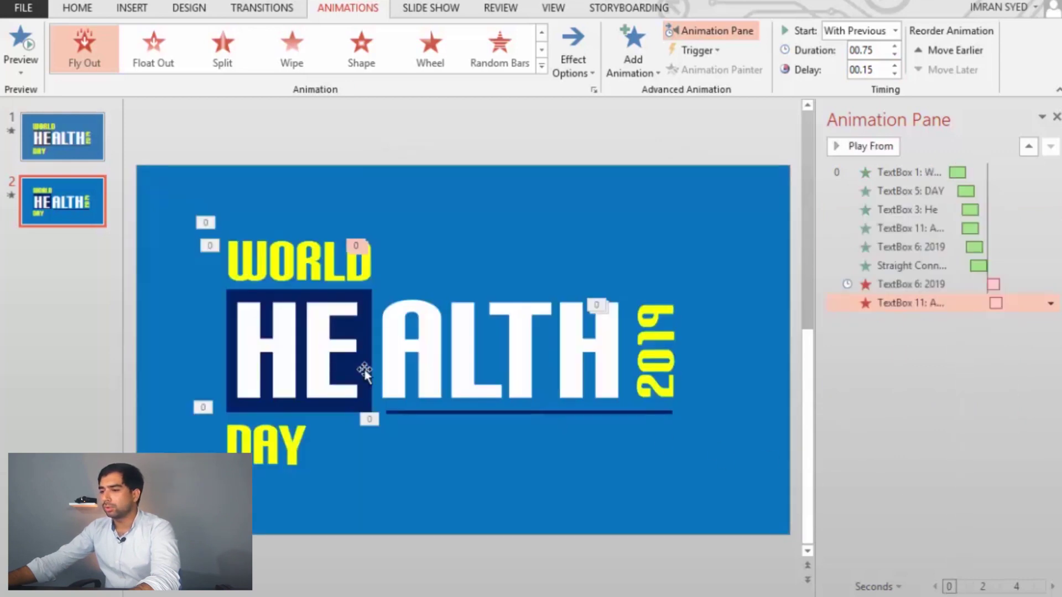
Step: Copy the ALTH text's Fly In and Fly Out to the HE text with the Animation Painter and select HE's Fly In entry
click(325, 321)
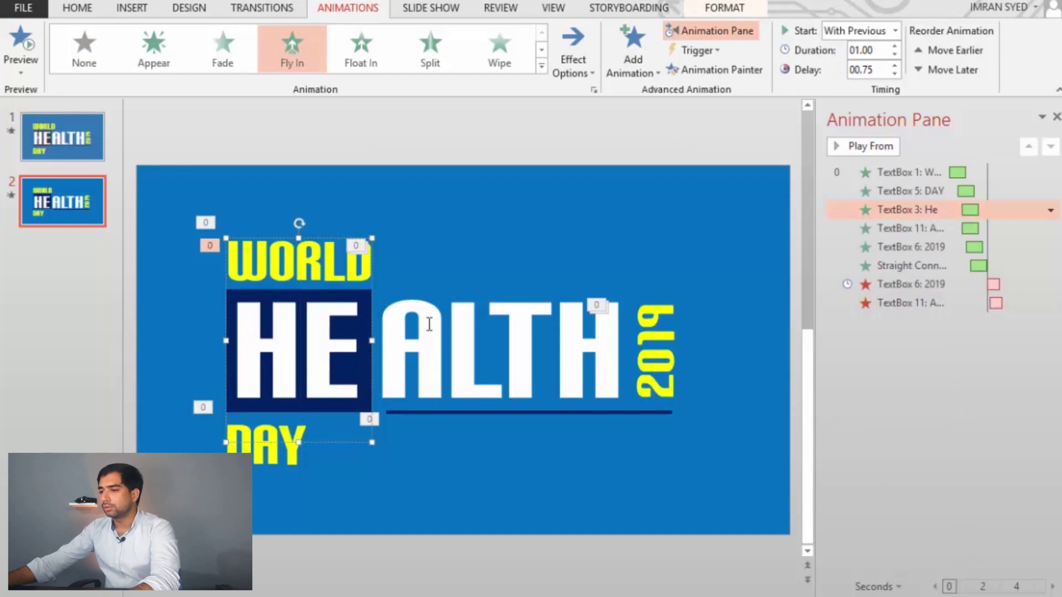
click(454, 235)
click(454, 235)
click(447, 297)
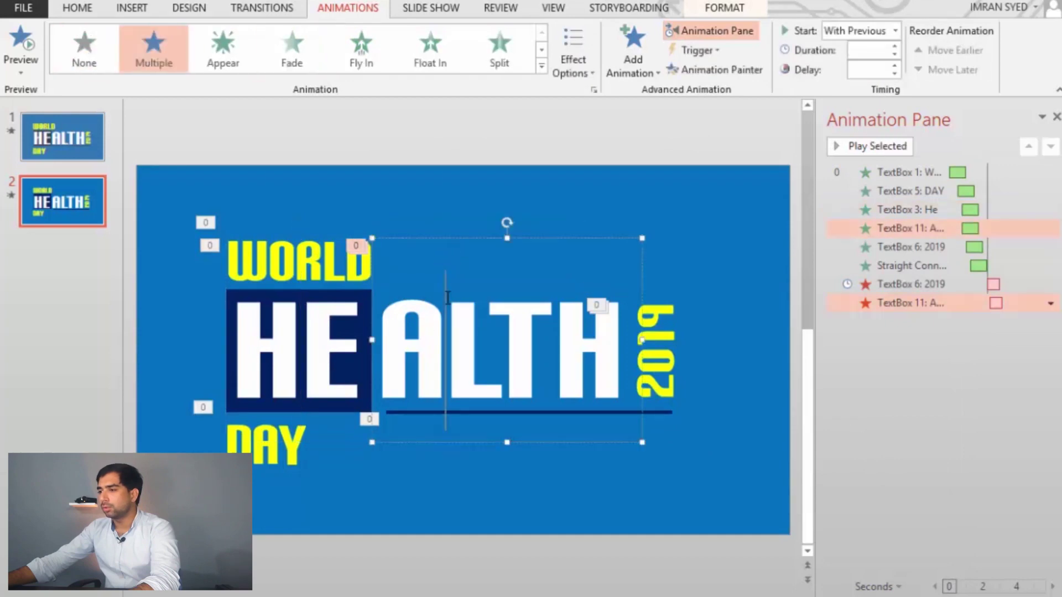
click(685, 70)
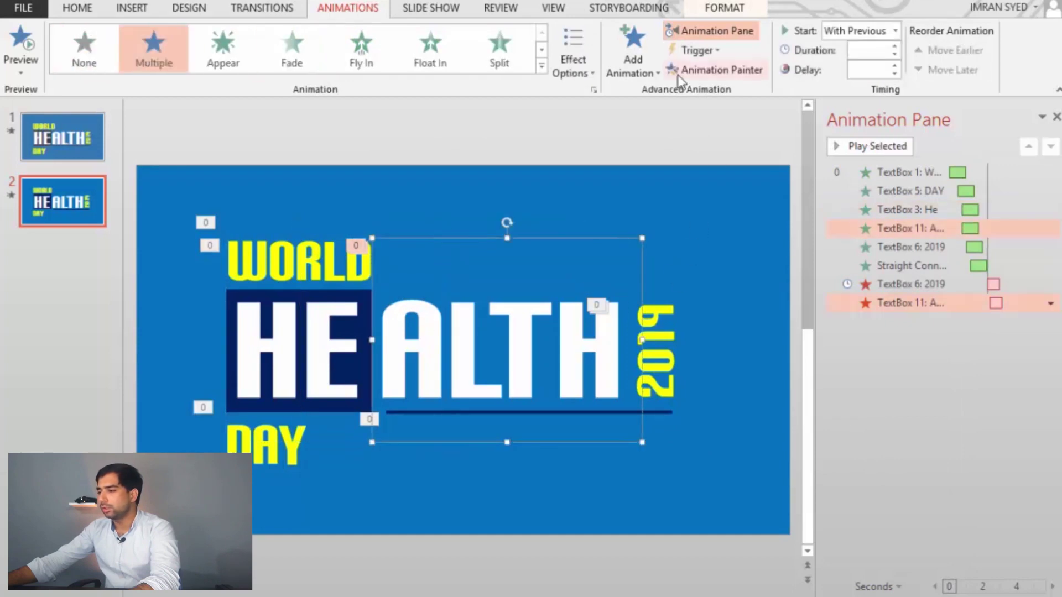
click(307, 343)
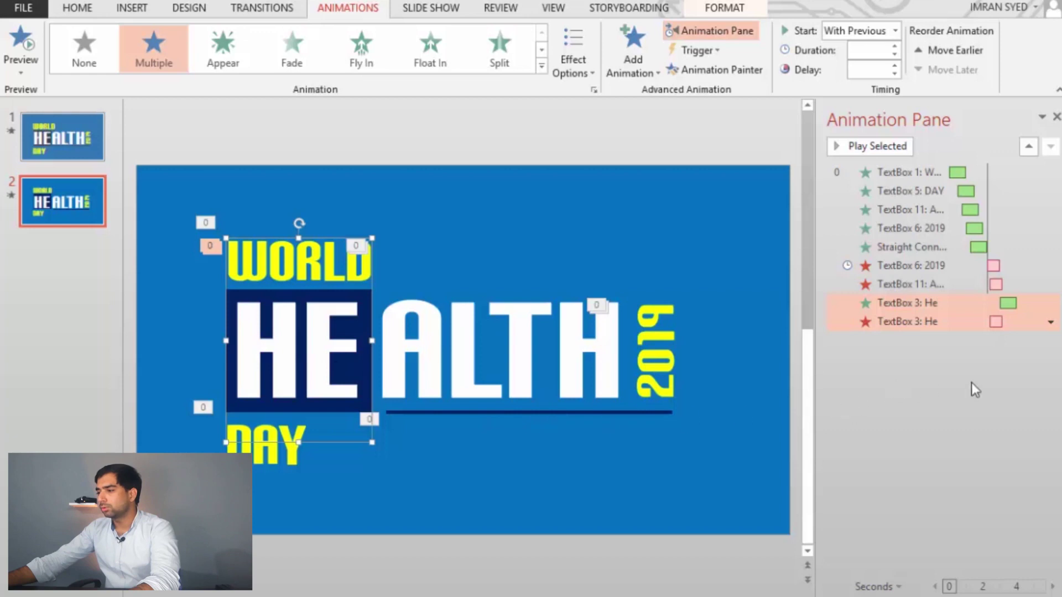
click(956, 302)
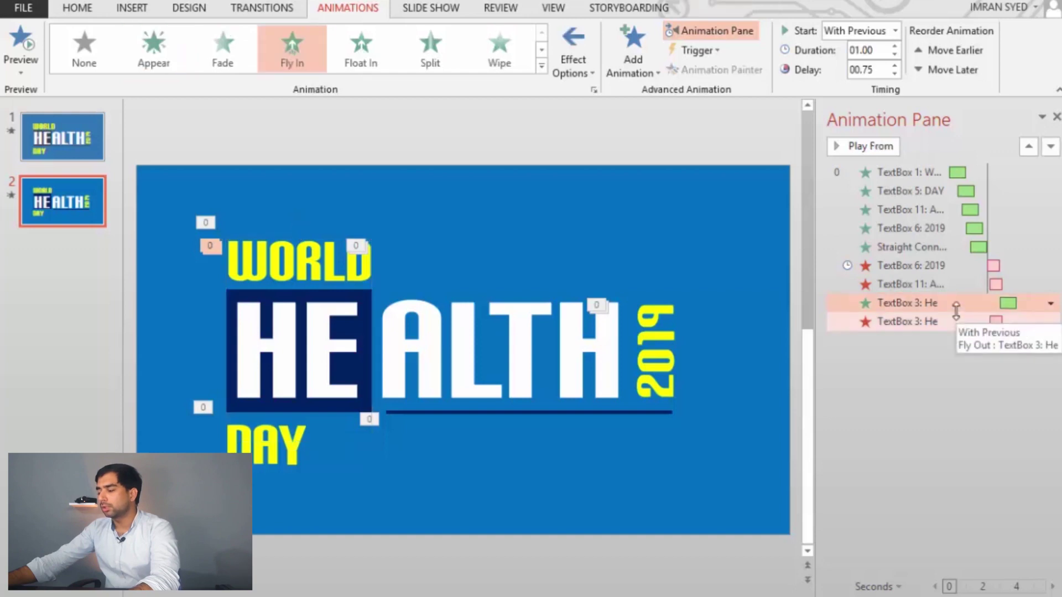
click(974, 378)
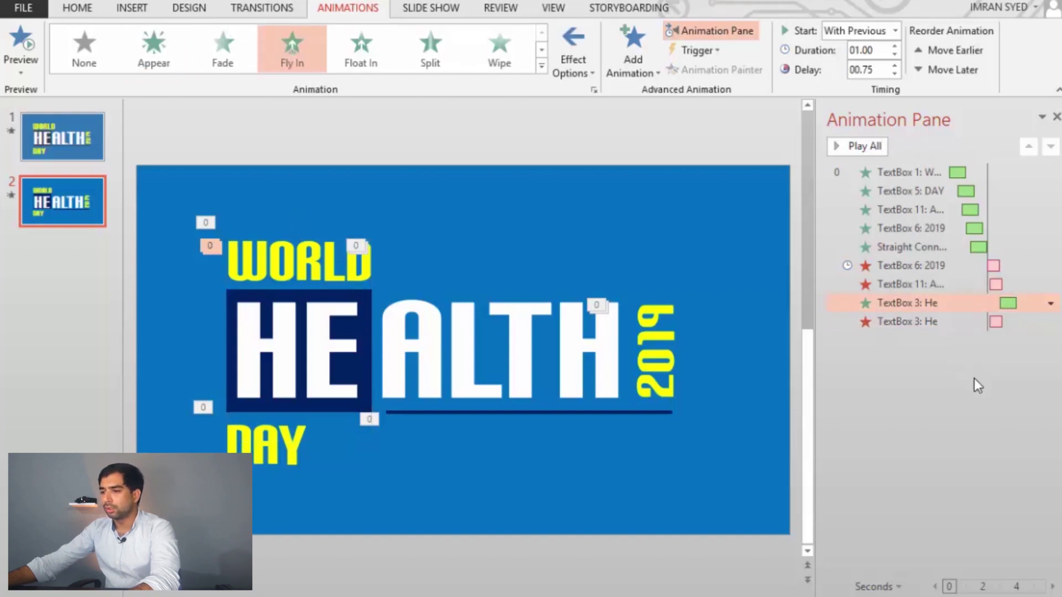
Step: Undo the animations copied onto the HE text and add a Fly Out exit with the direction To Left to it
key(ctrl+z)
click(459, 335)
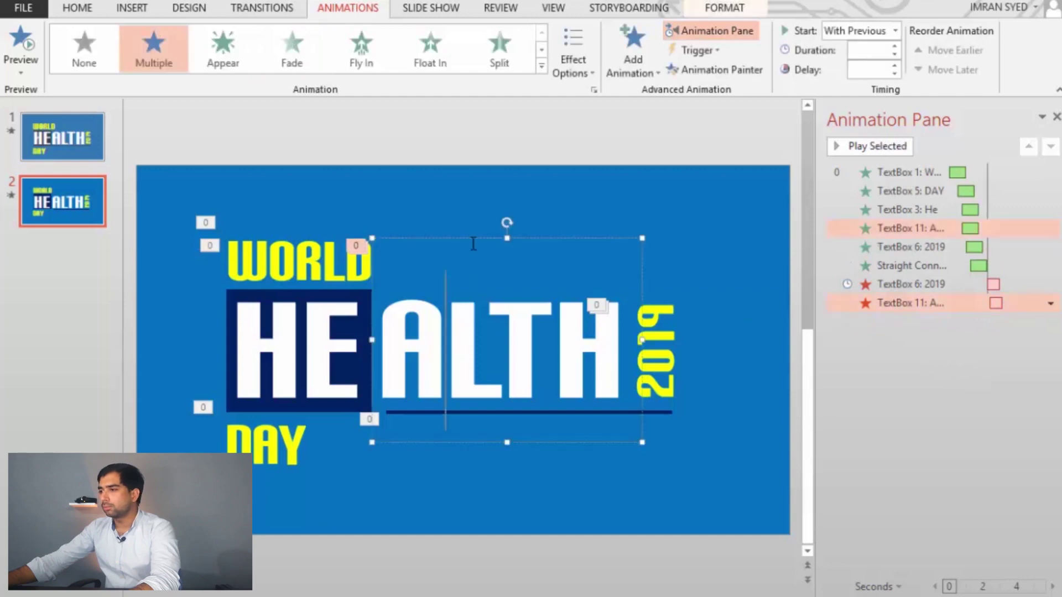
click(315, 246)
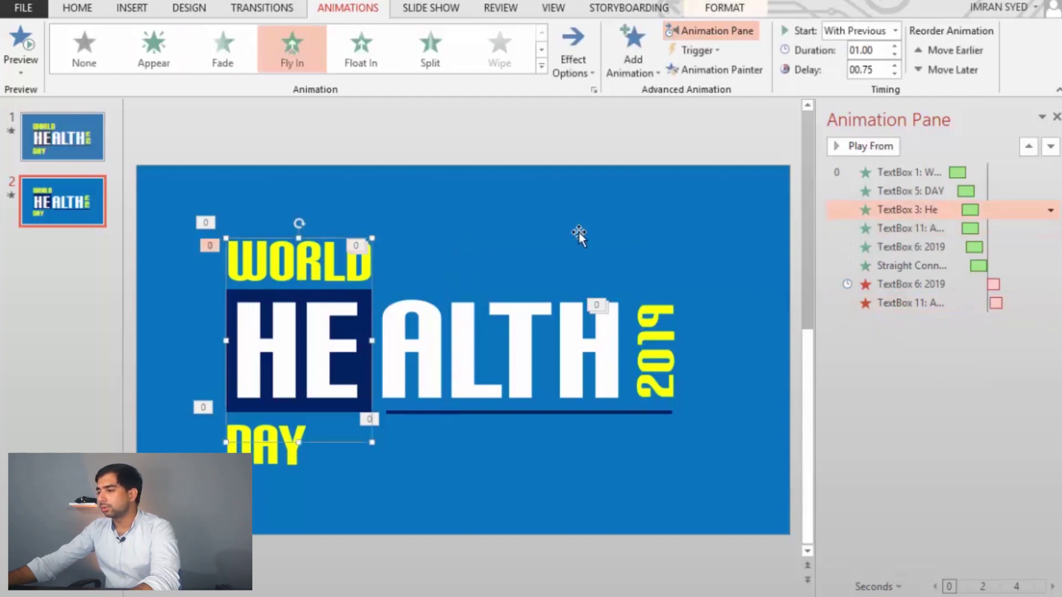
click(631, 61)
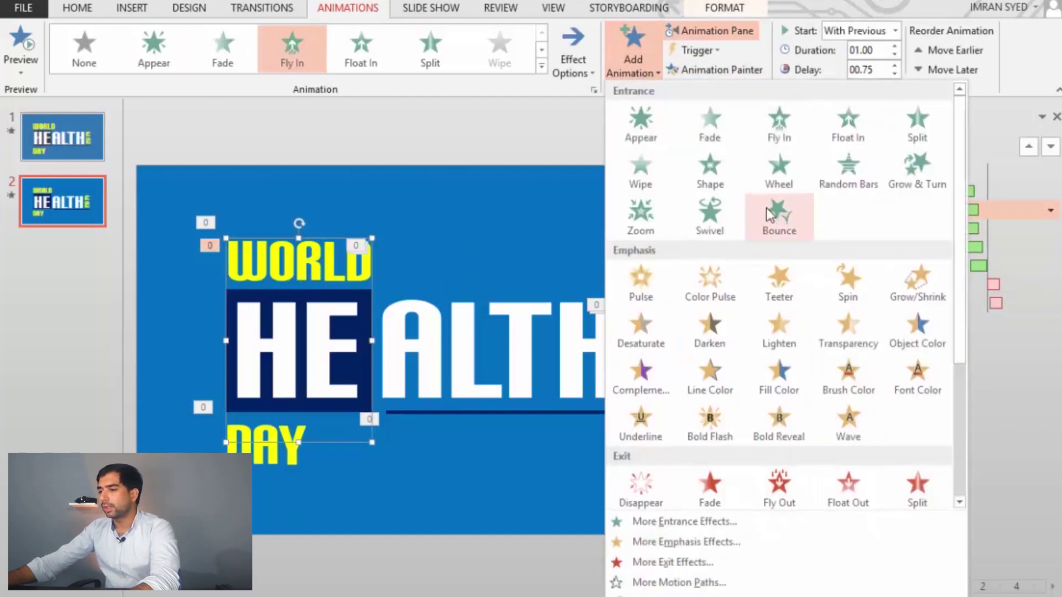
click(780, 485)
click(582, 72)
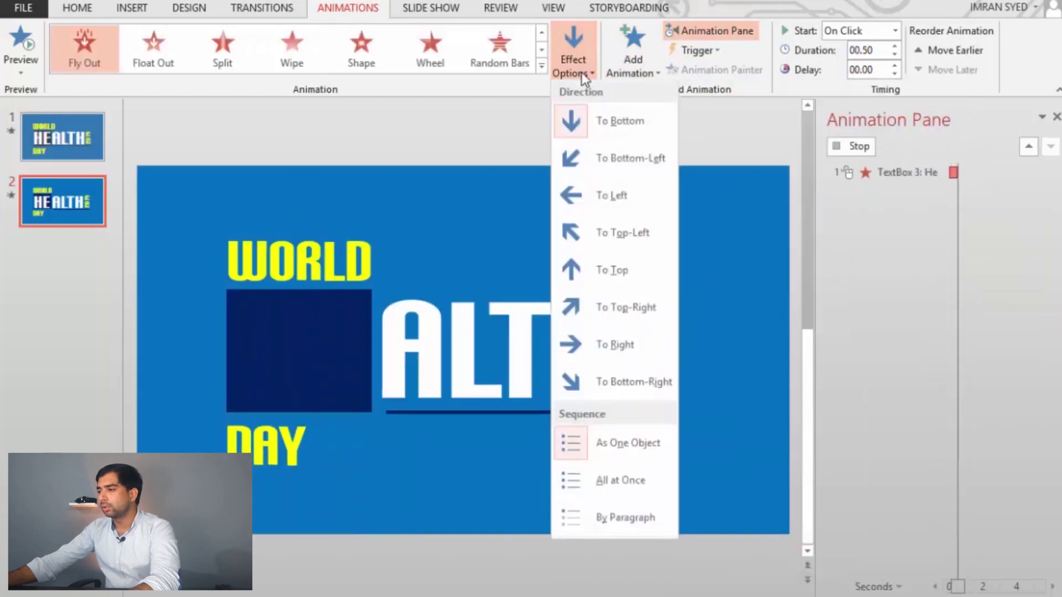
click(626, 194)
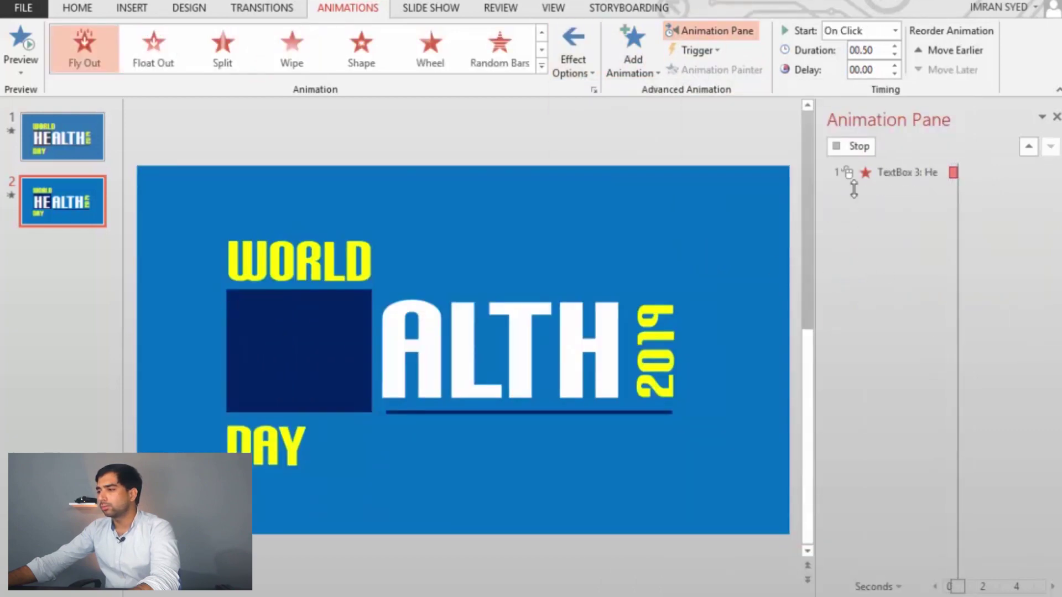
Step: Set the HE text's Fly Out to start With Previous, with a duration of 0.75 s and a delay of 0.15 s
click(894, 31)
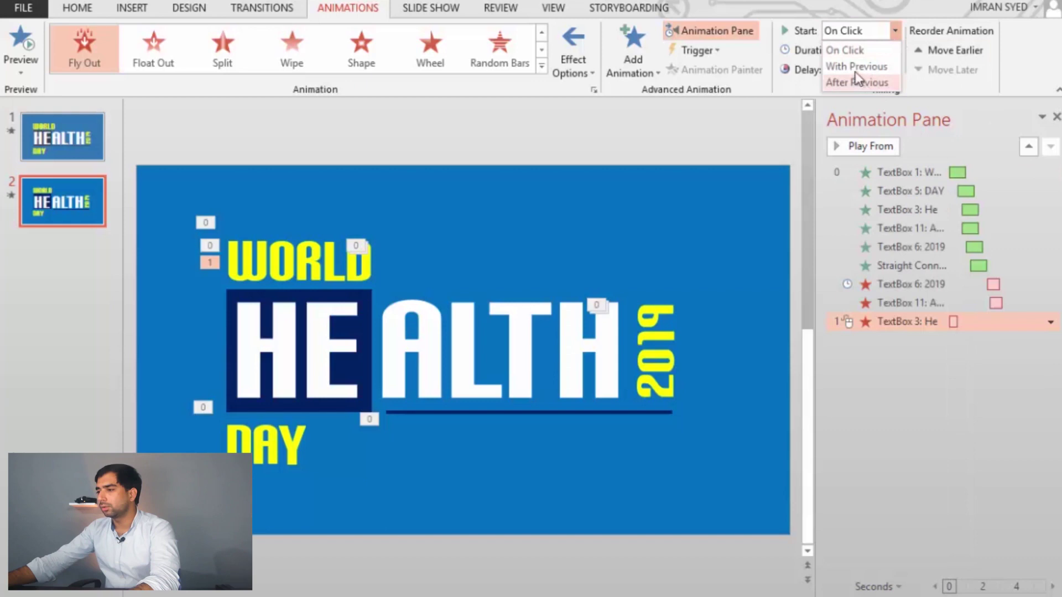
click(860, 82)
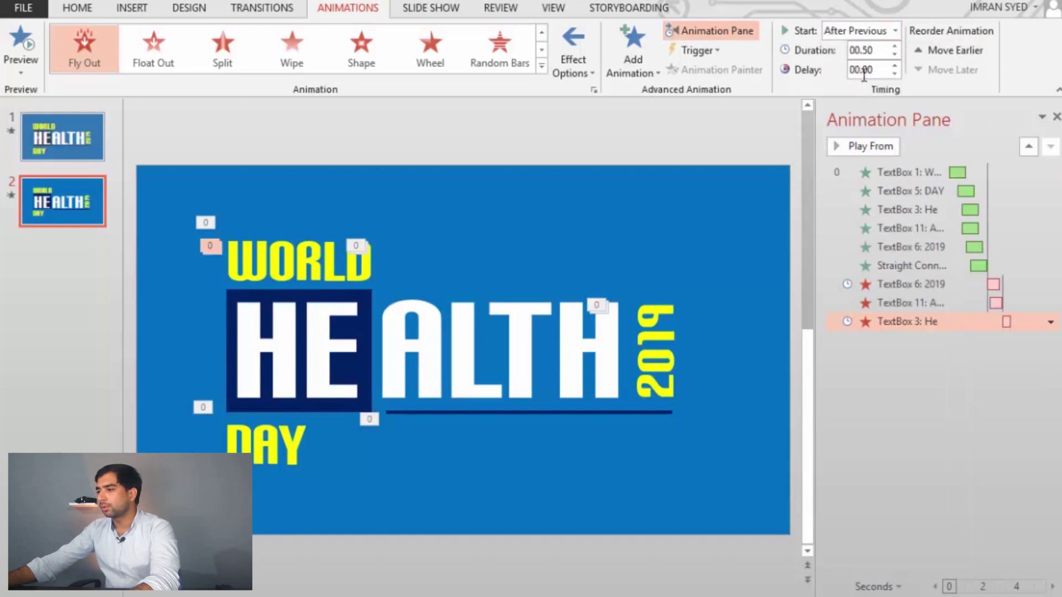
double_click(864, 69)
text(00.15)
click(895, 31)
click(857, 66)
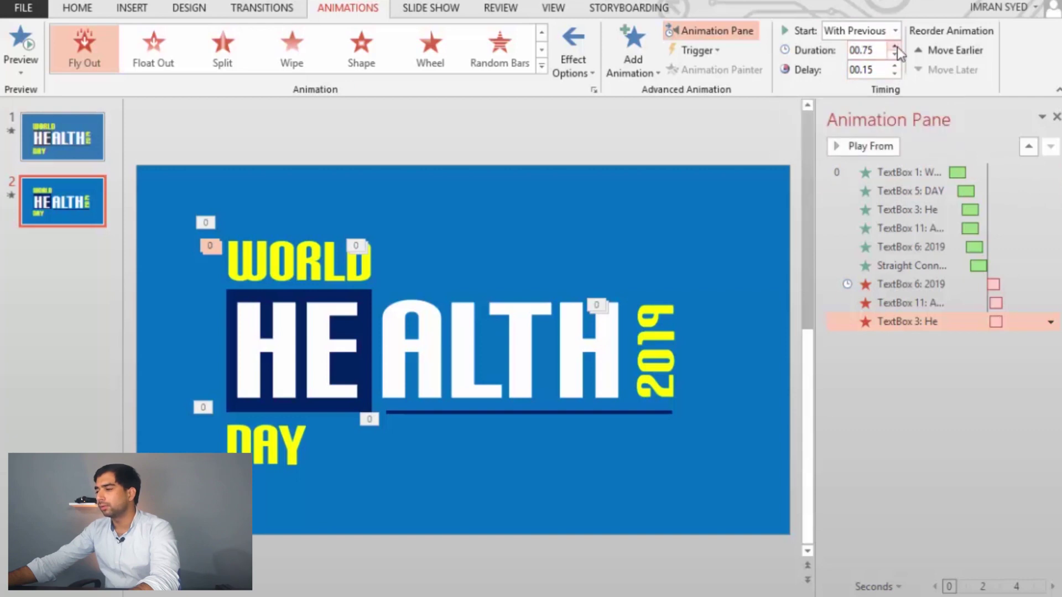
click(894, 65)
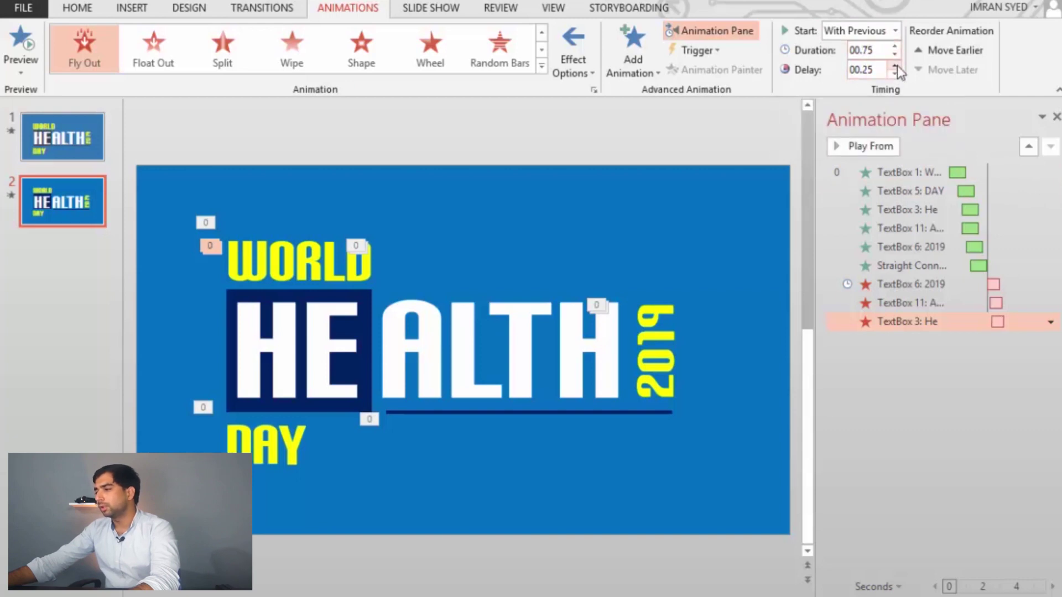
click(893, 74)
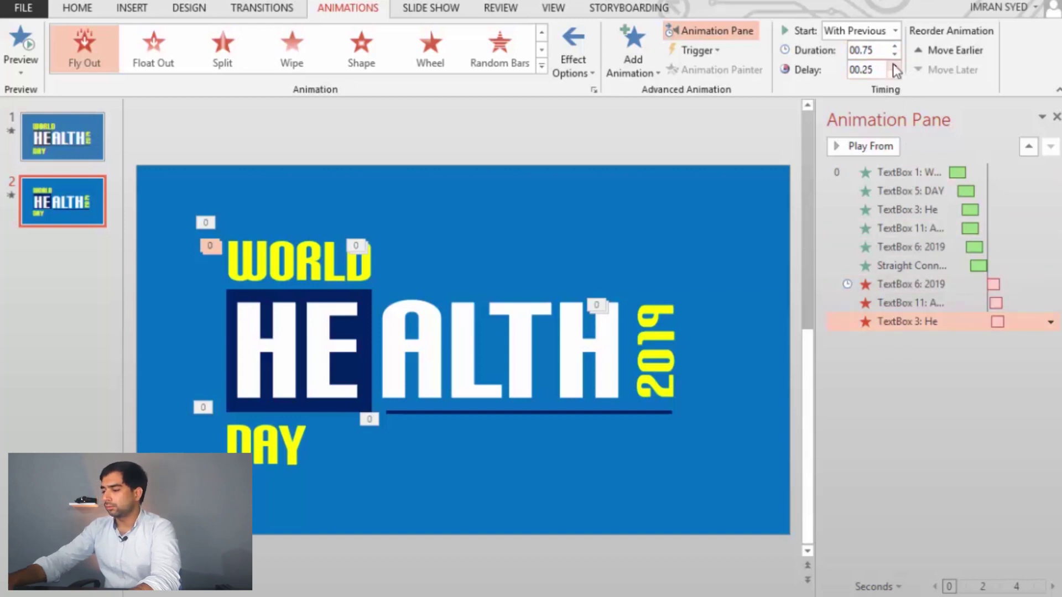
click(894, 65)
click(876, 69)
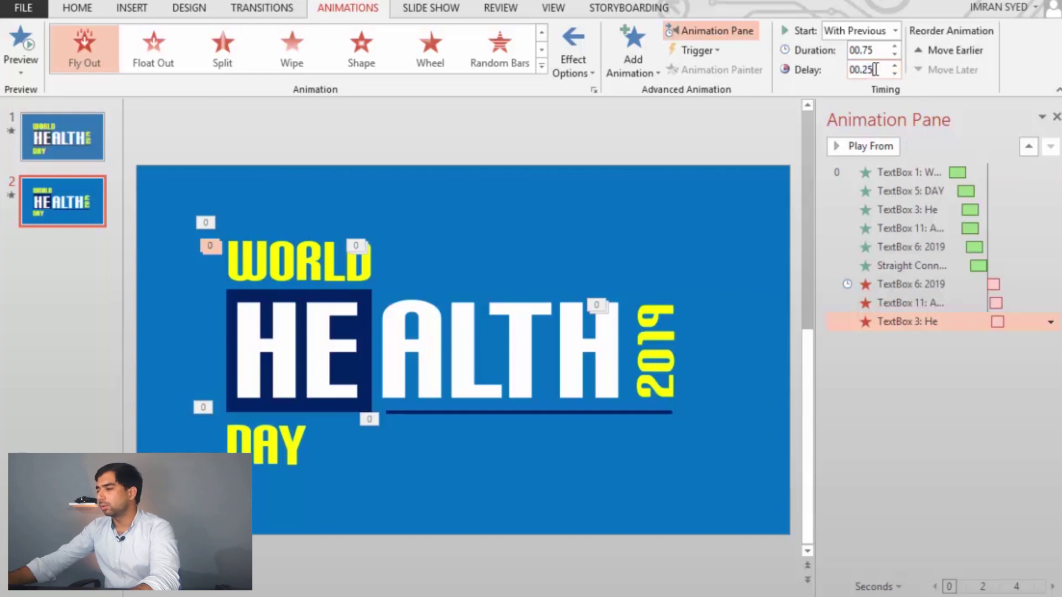
text(.15)
key(Return)
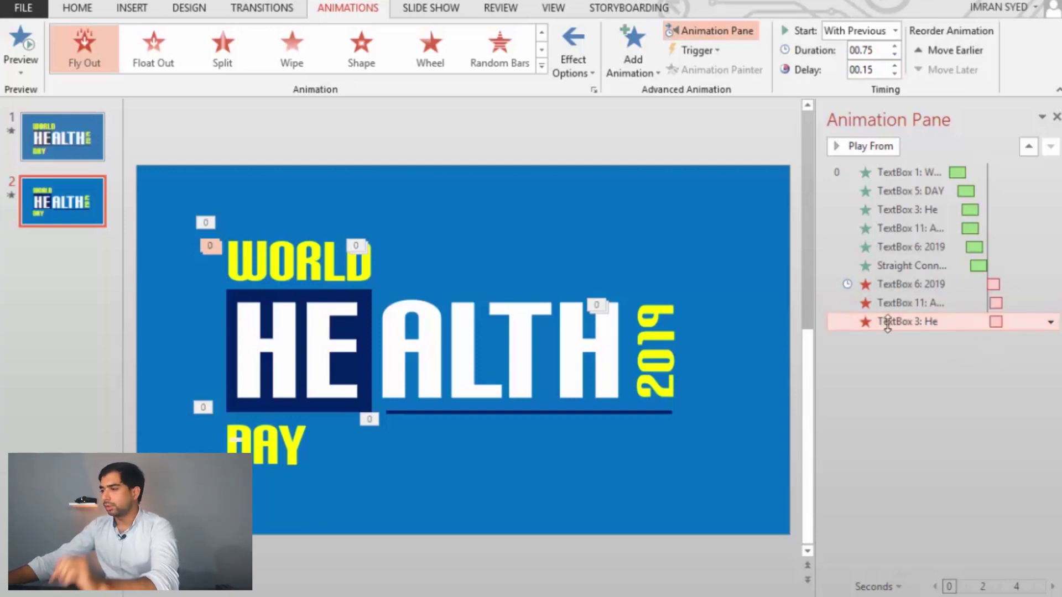
Step: Raise the smooth start of the HE text's Fly Out to 0.75 sec in its effect settings
click(573, 57)
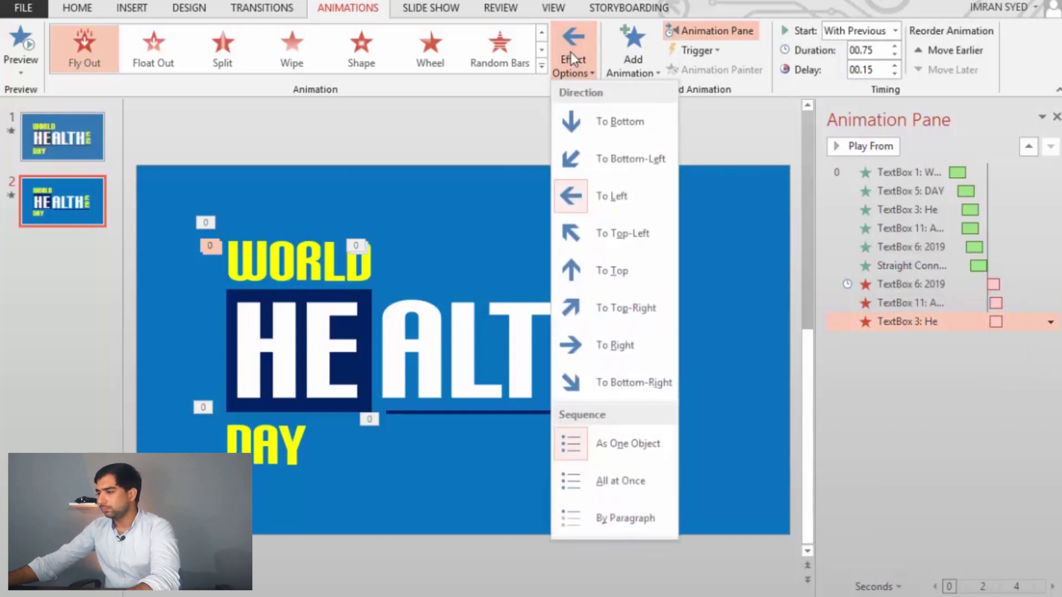
click(1050, 327)
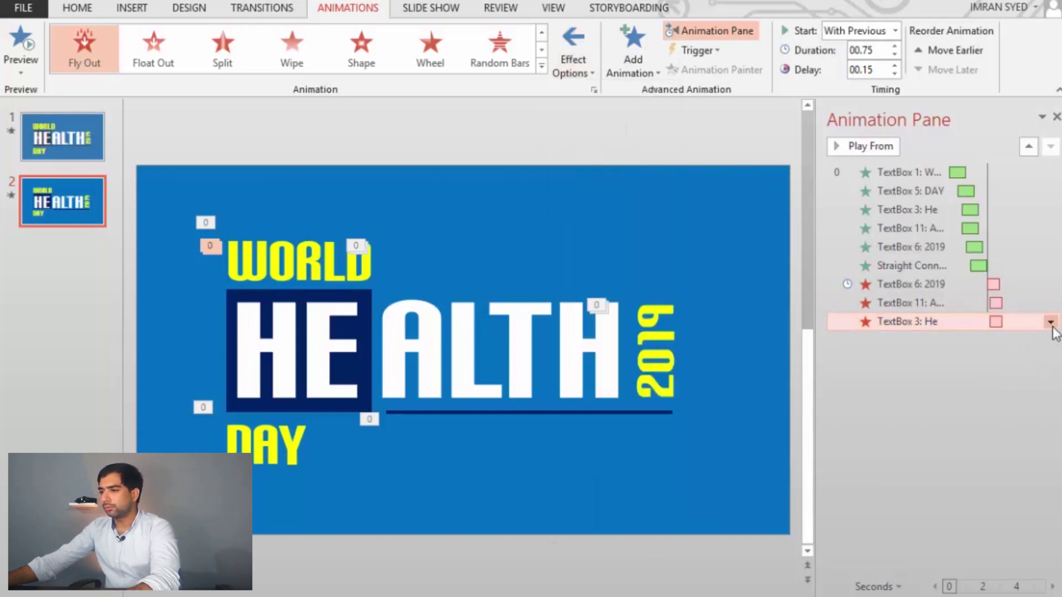
click(1050, 322)
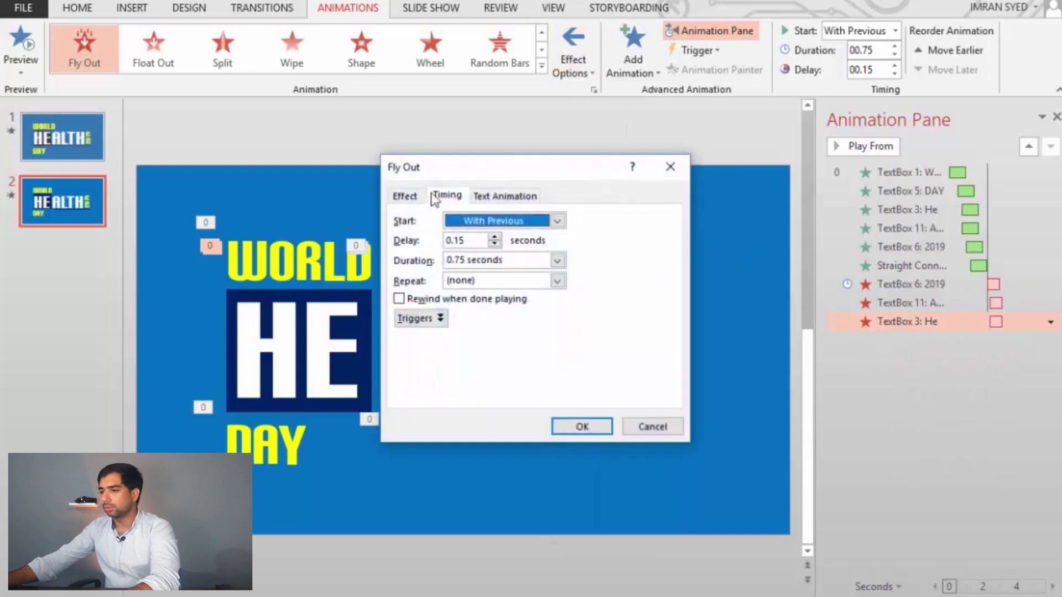
click(424, 196)
drag(490, 261, 585, 263)
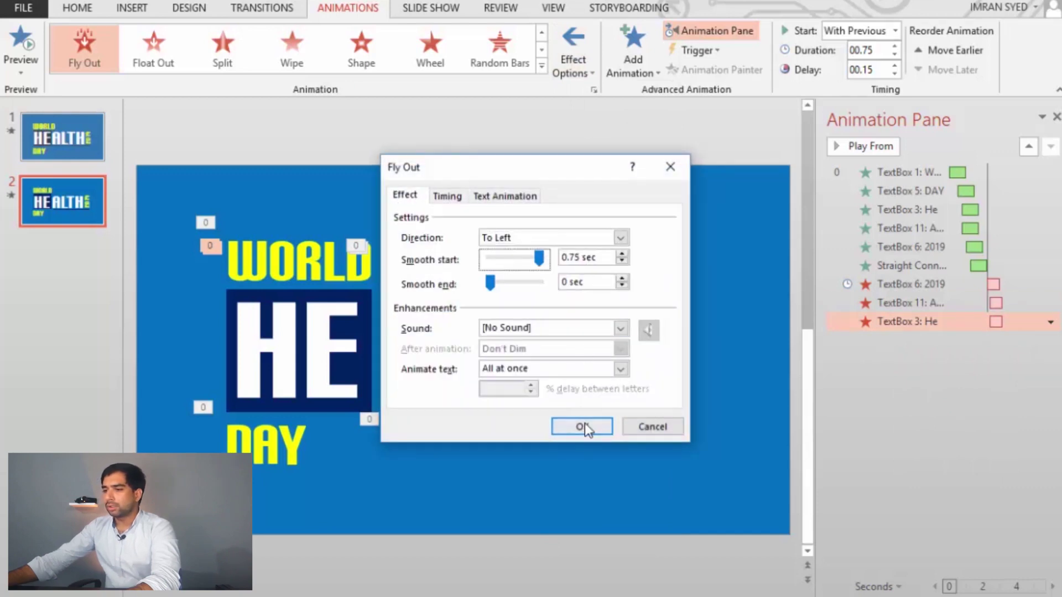
click(582, 426)
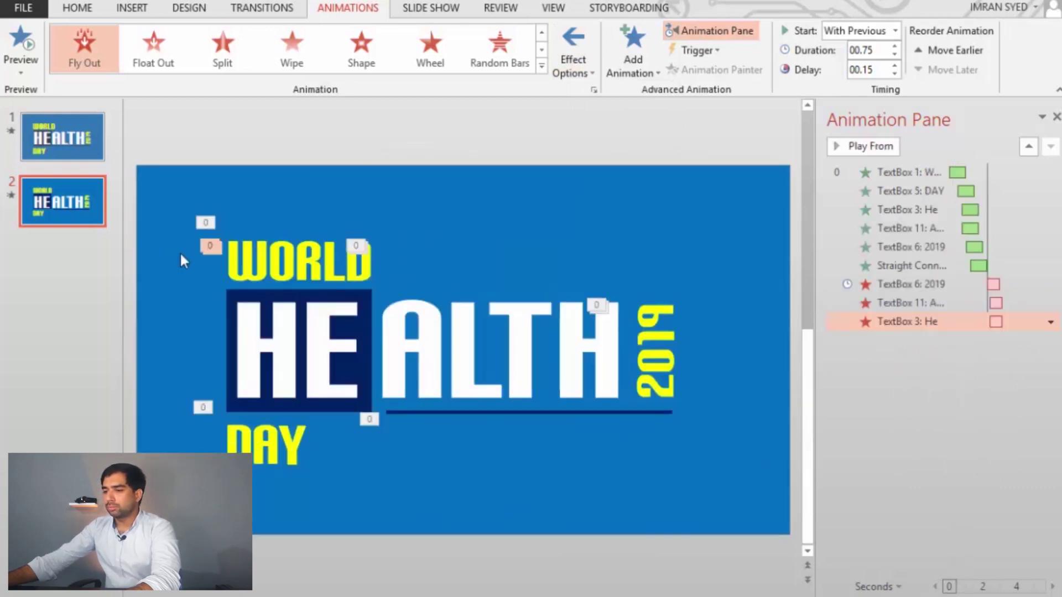
Step: Stretch the background-coloured mask beside HE up and down so it also covers the rows of WORLD and DAY
click(189, 311)
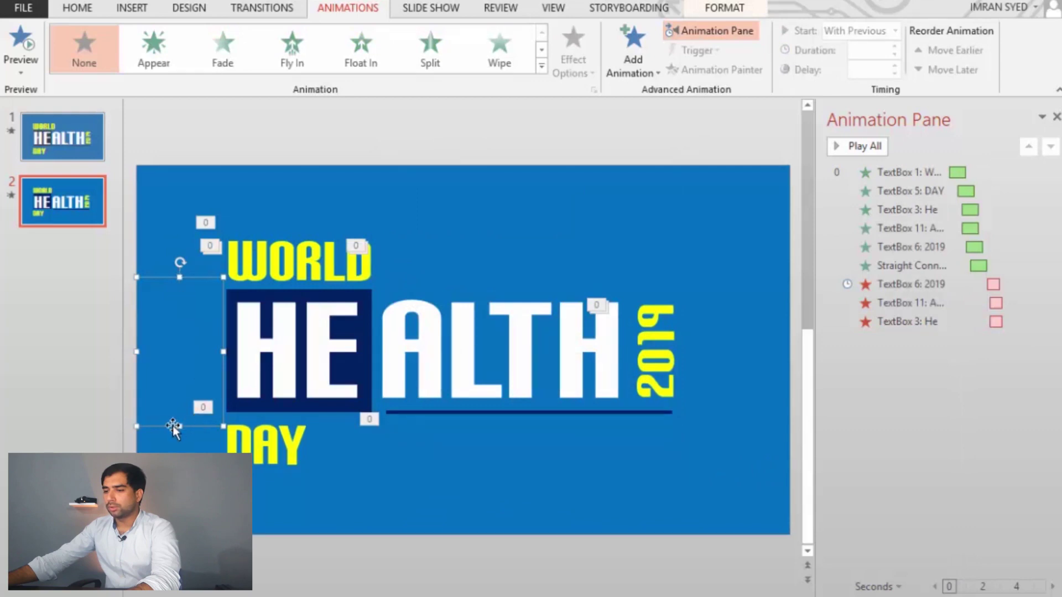
drag(181, 425, 183, 451)
click(175, 293)
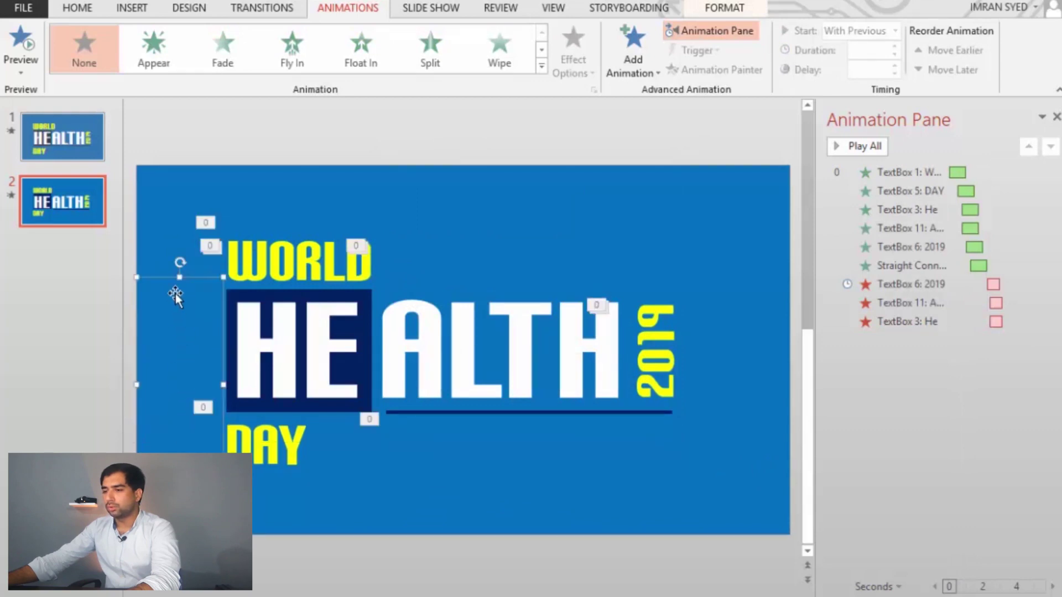
drag(180, 276, 186, 225)
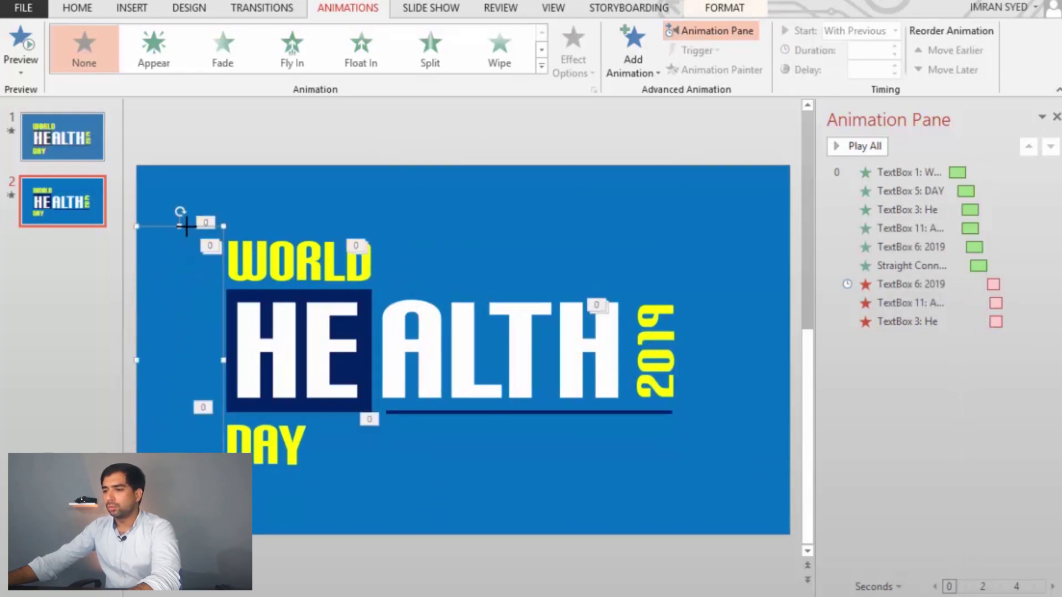
Step: Add a Fly Out exit animation with the direction To Left to the WORLD text
shift+click(296, 257)
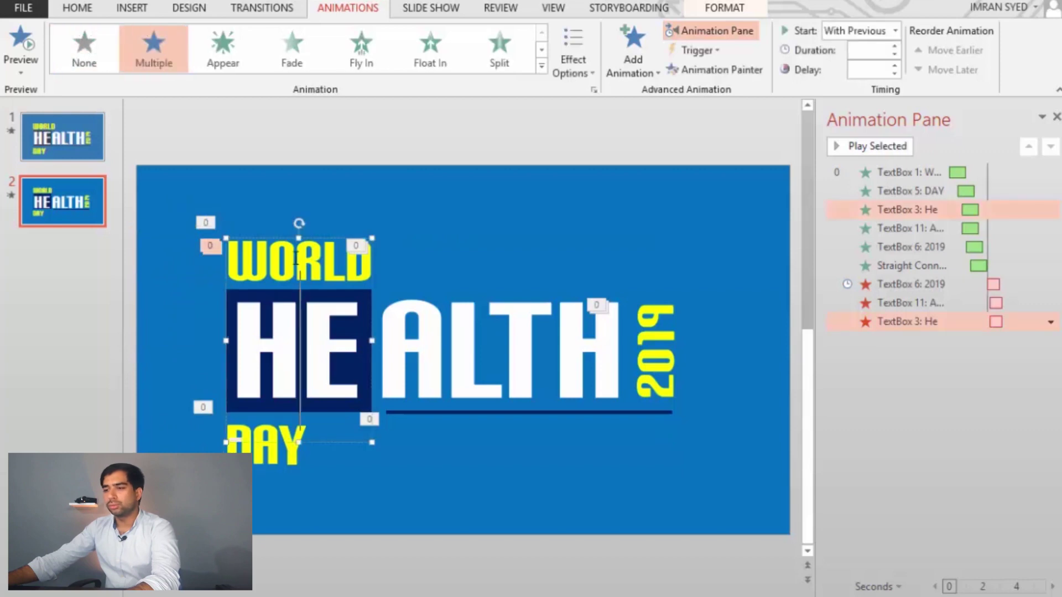
click(337, 217)
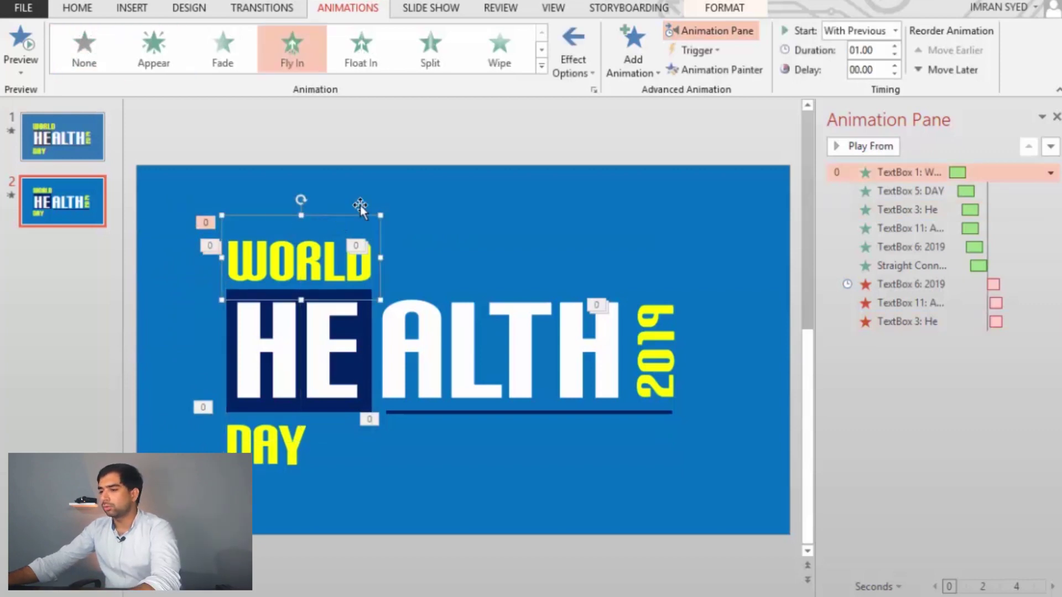
click(642, 50)
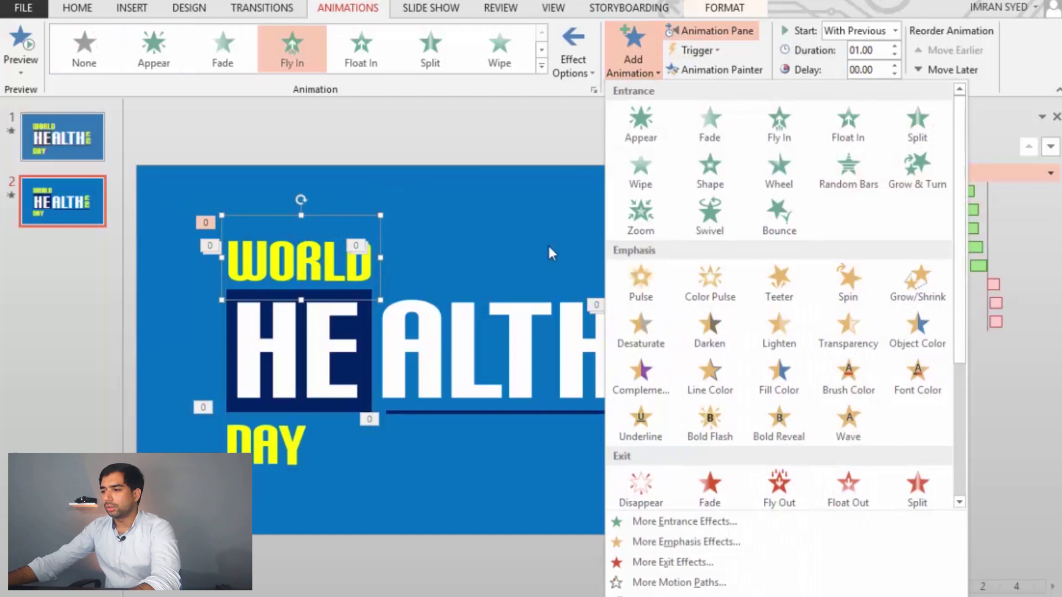
click(796, 492)
click(569, 60)
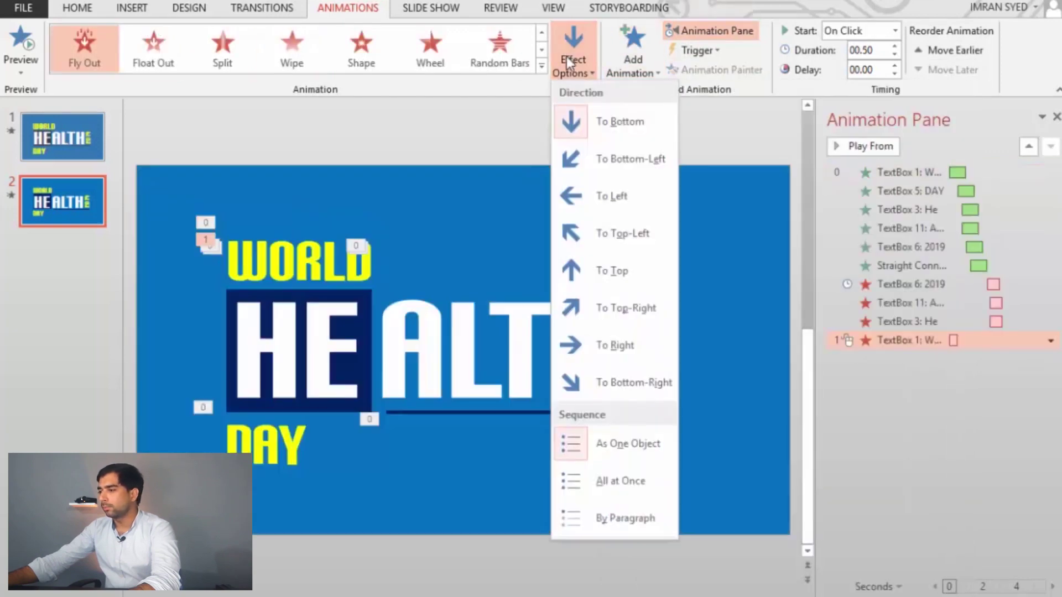
click(636, 190)
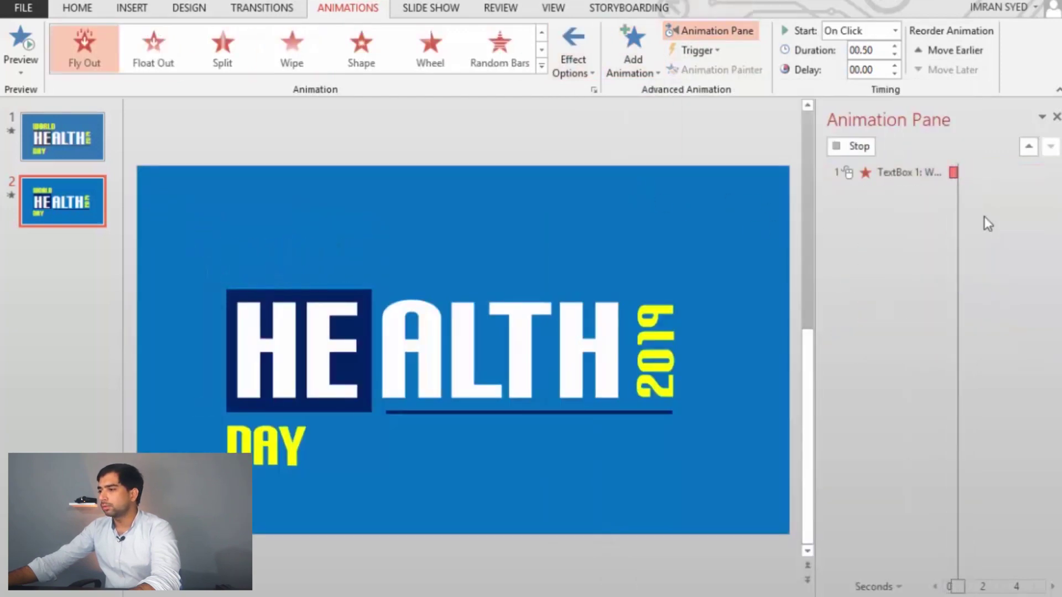
Step: Set the WORLD text's Fly Out to start After Previous and raise its smooth start to 0.5 sec
click(894, 32)
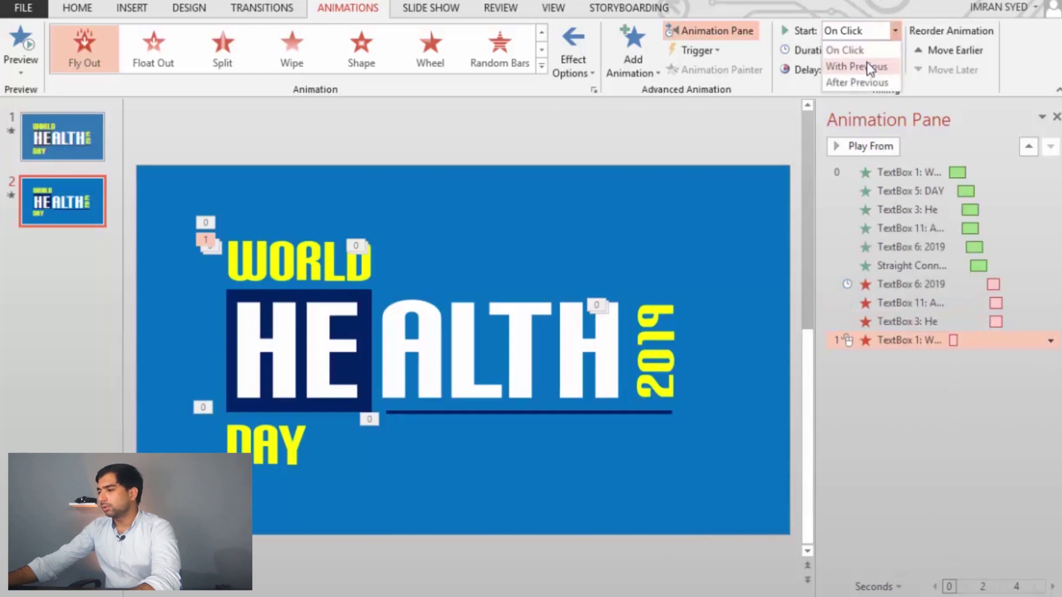
click(868, 87)
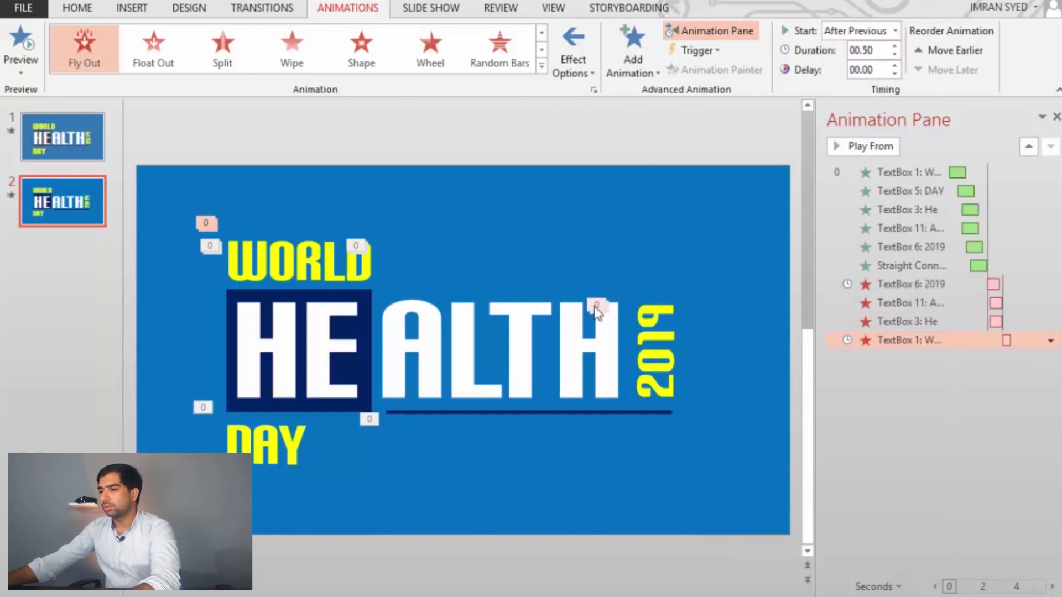
click(1050, 341)
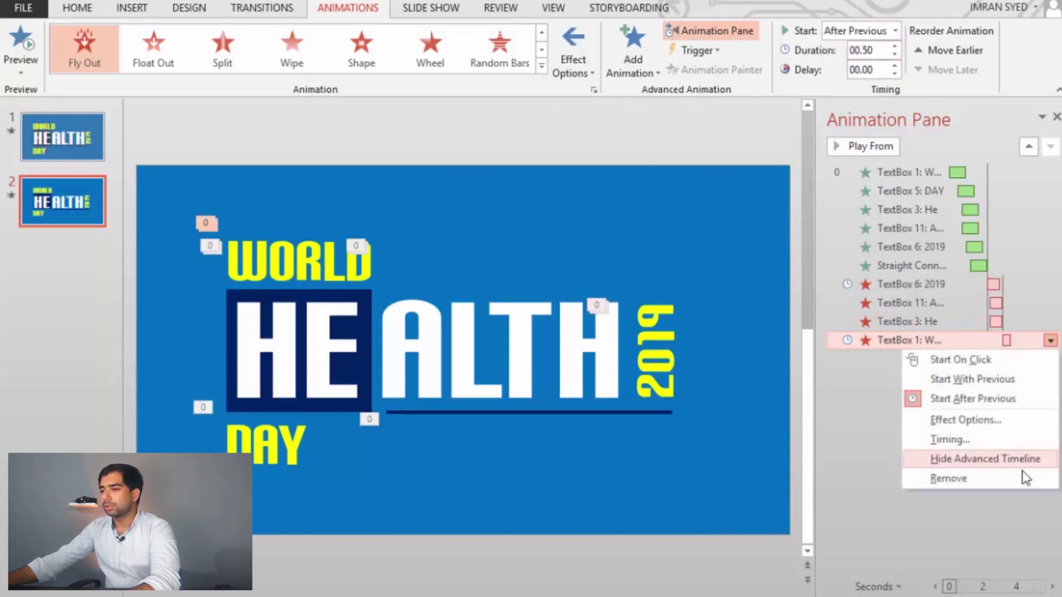
click(947, 440)
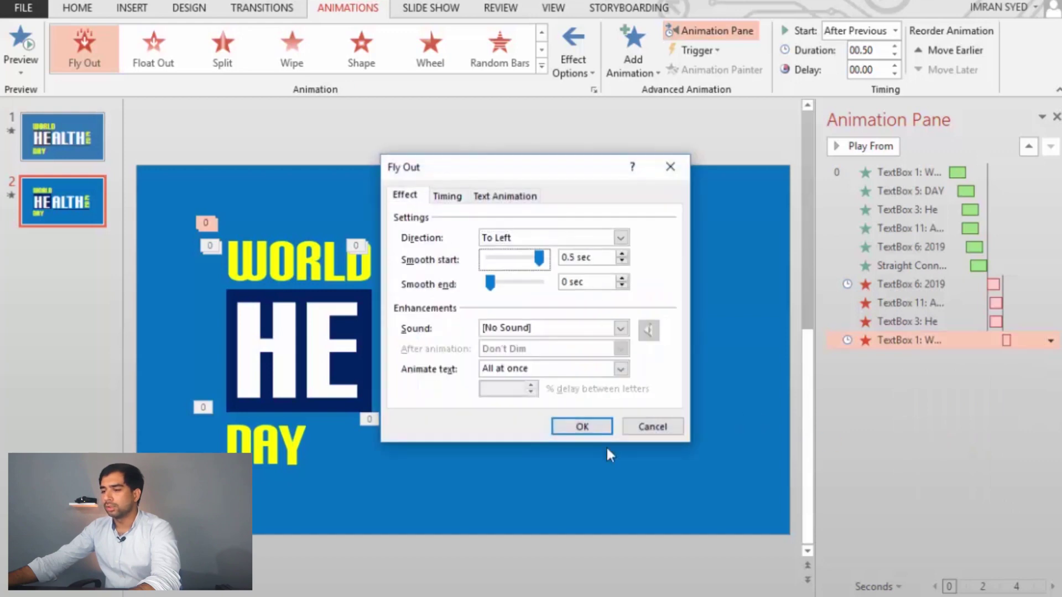
click(582, 427)
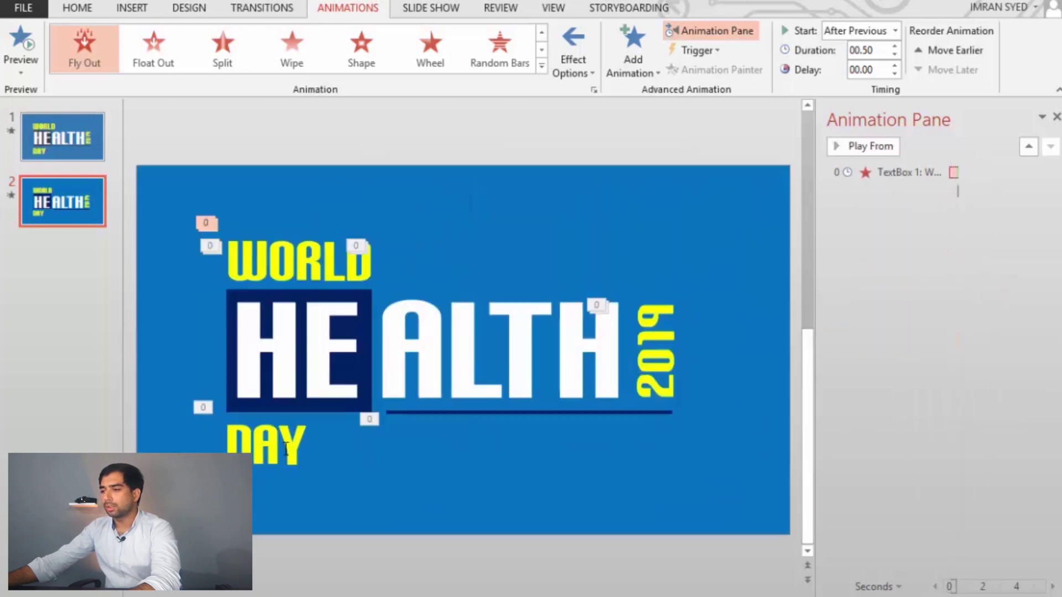
Step: Add a Fly Out exit animation with the direction To Left to the DAY text
click(301, 467)
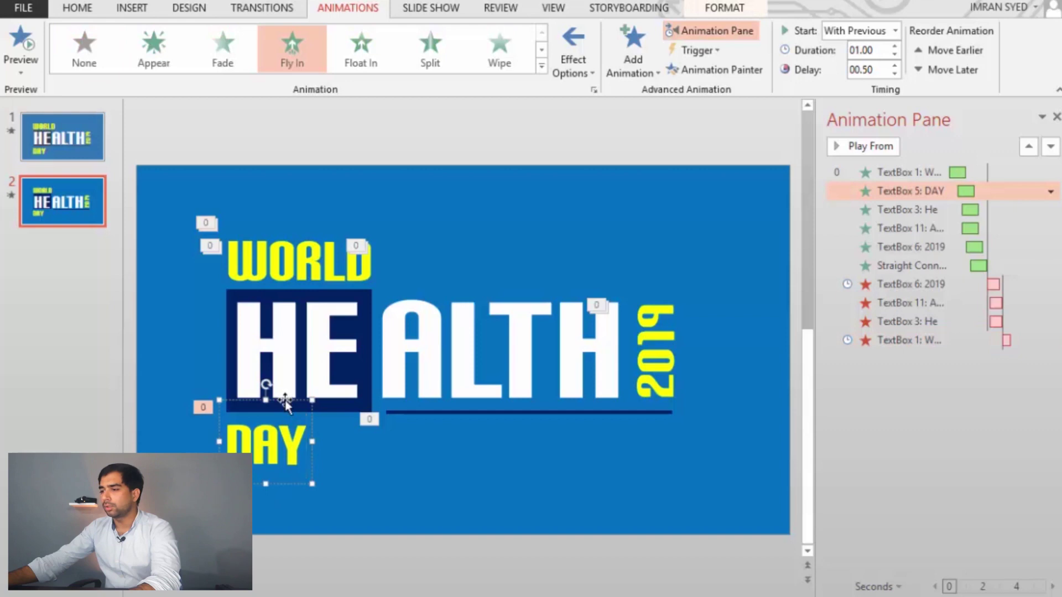
click(581, 58)
click(632, 64)
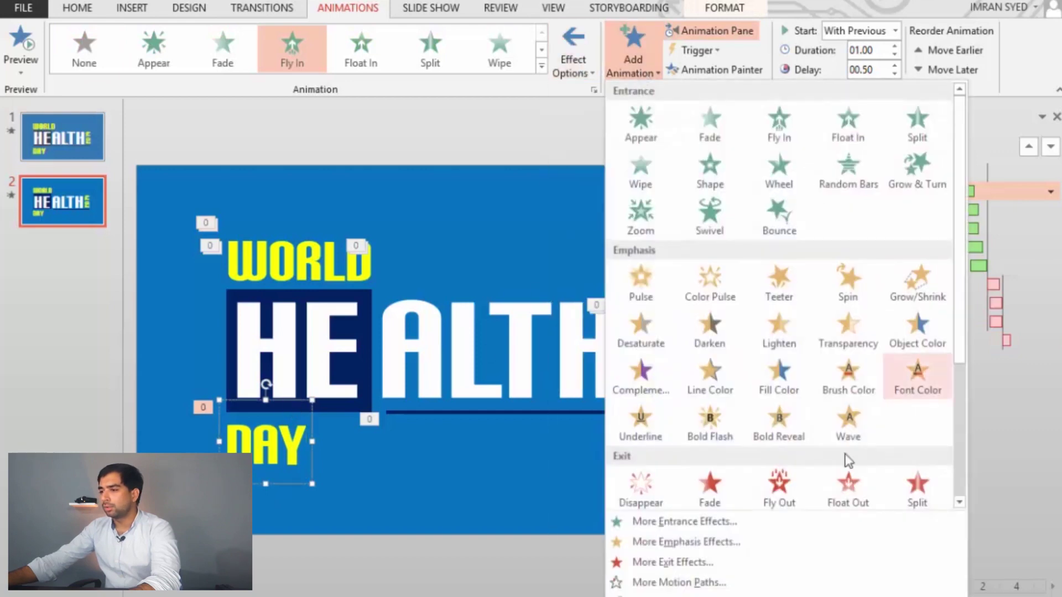
click(781, 494)
click(569, 58)
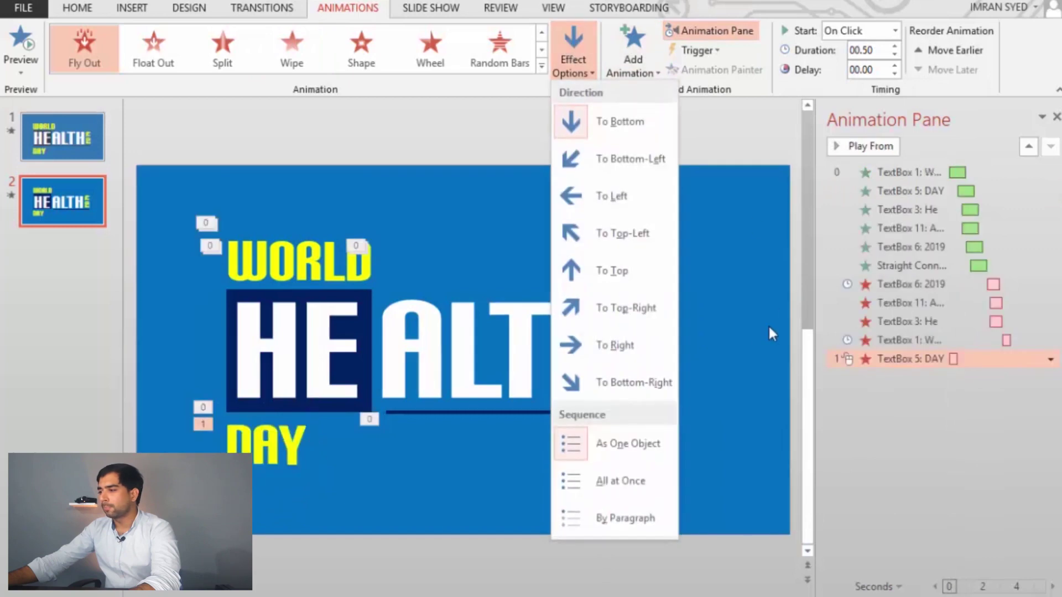
click(636, 197)
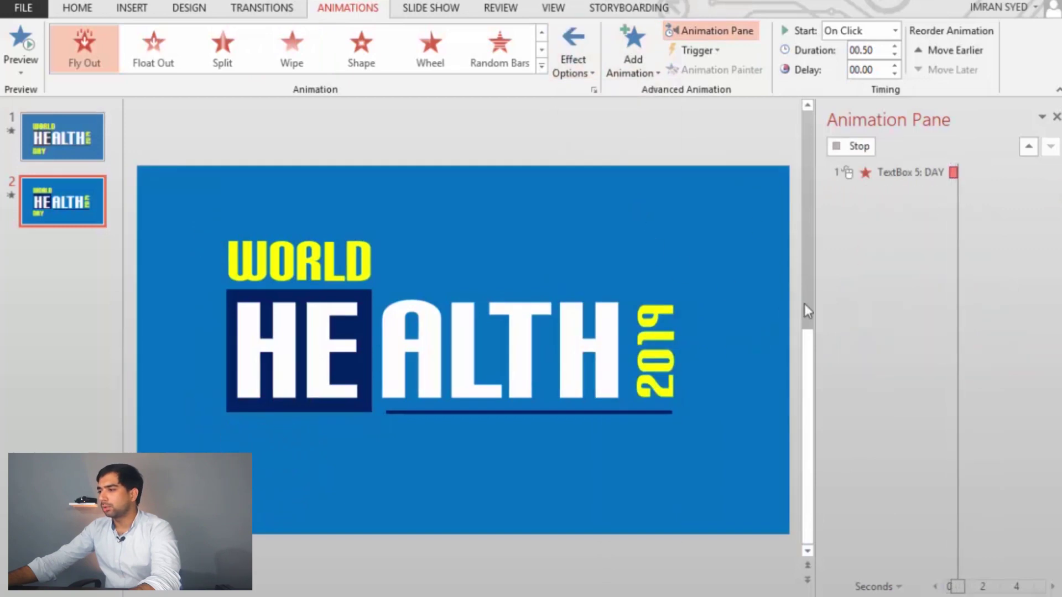
Step: Set the DAY text's Fly Out exit to start After Previous and accept its effect options
click(894, 32)
click(868, 82)
click(1050, 359)
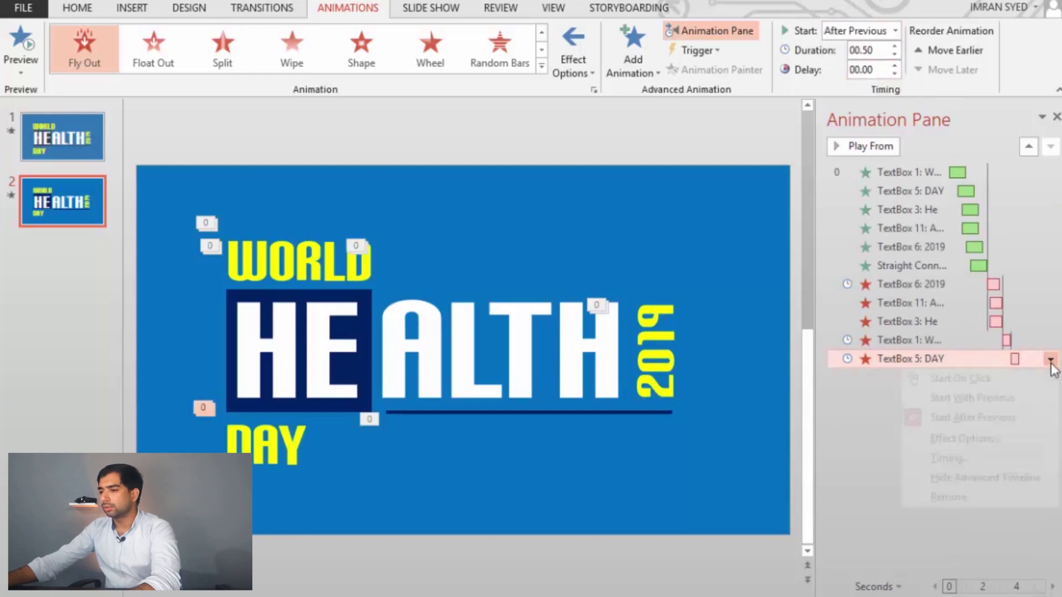
click(988, 441)
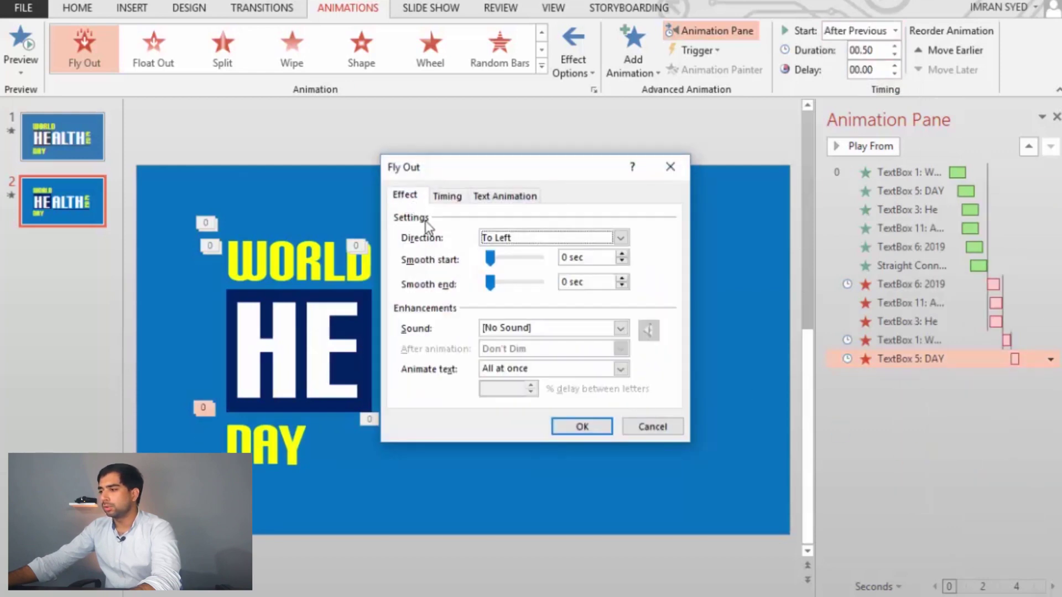
click(594, 432)
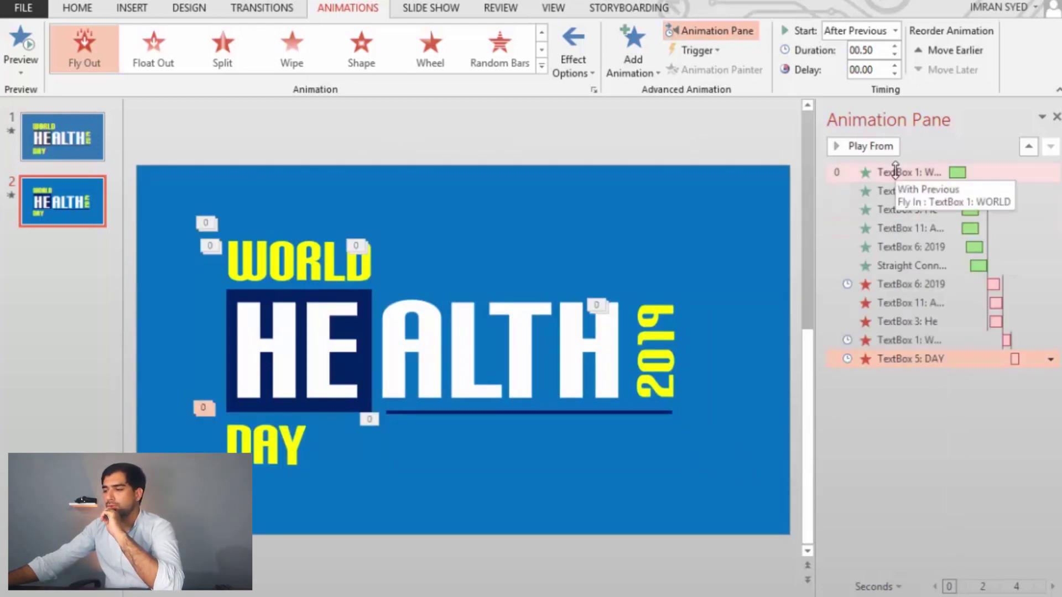
Step: Add a Fly Out exit animation with the direction To Right to the underline and set it to start After Previous
click(638, 413)
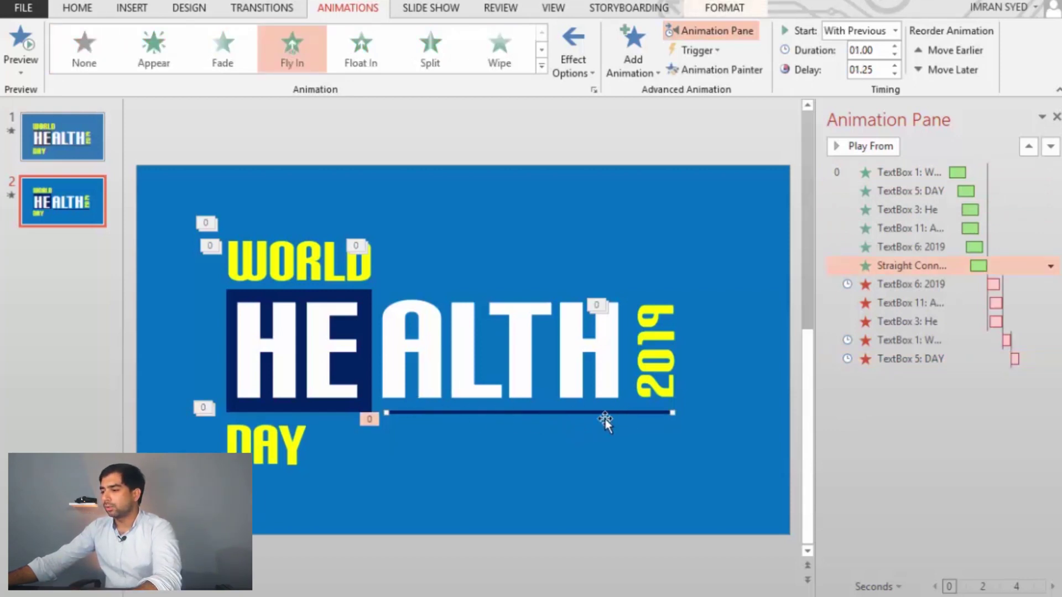
click(629, 48)
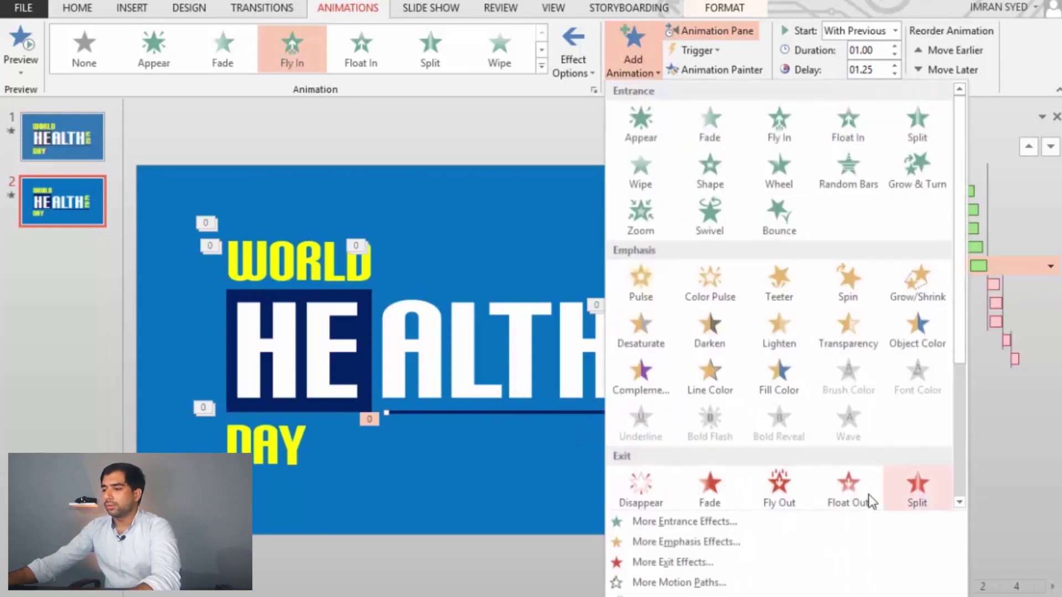
click(784, 487)
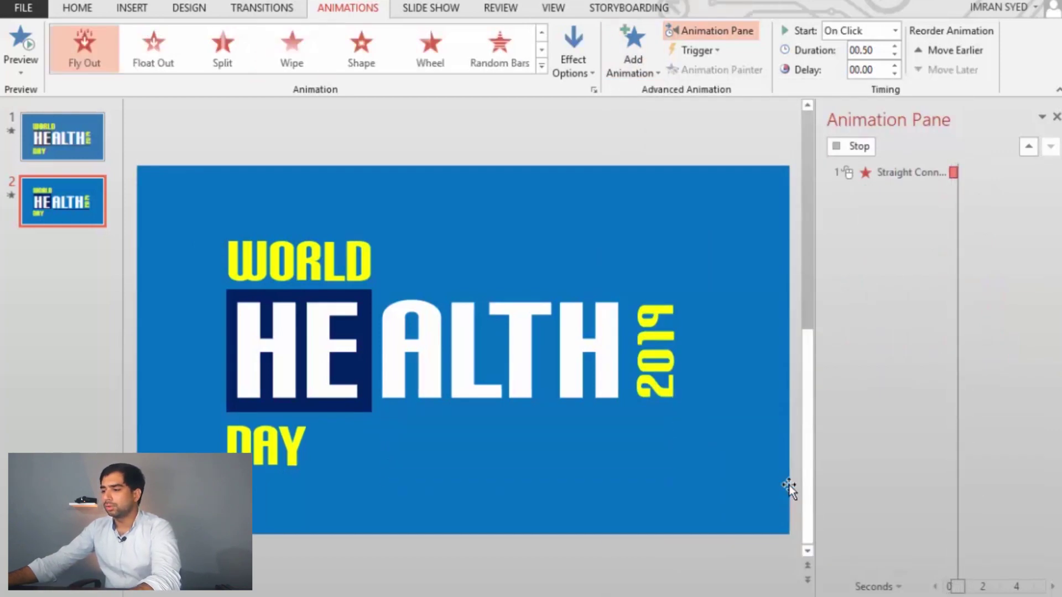
click(575, 75)
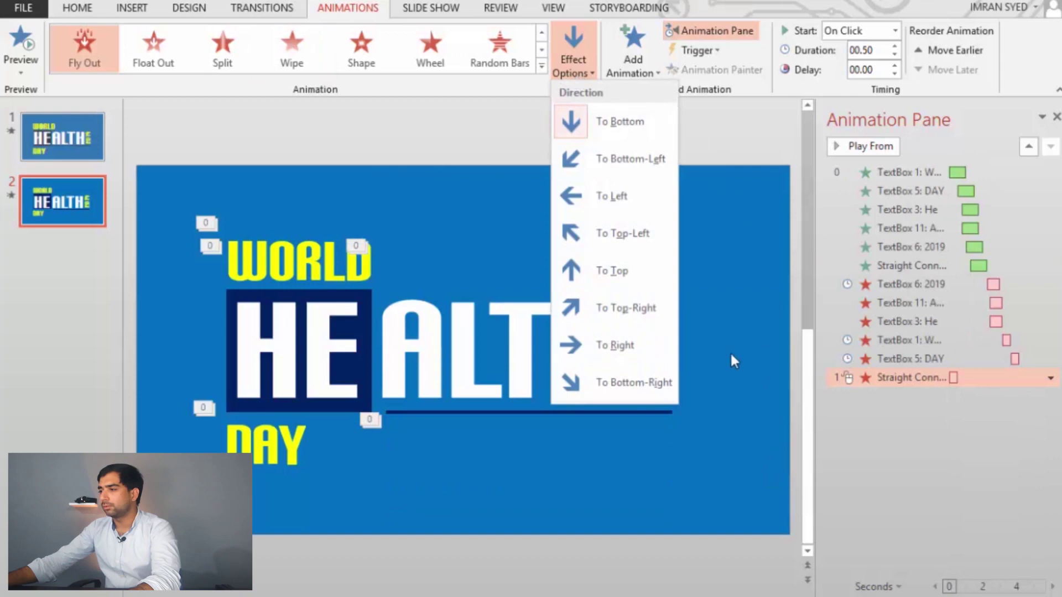
click(621, 347)
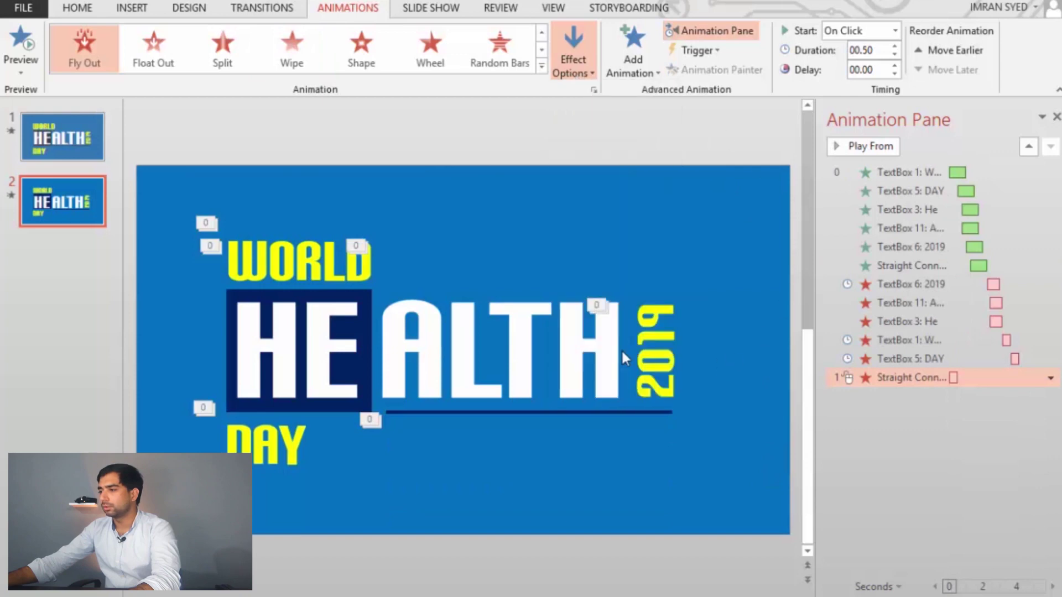
click(894, 32)
click(861, 78)
click(1051, 378)
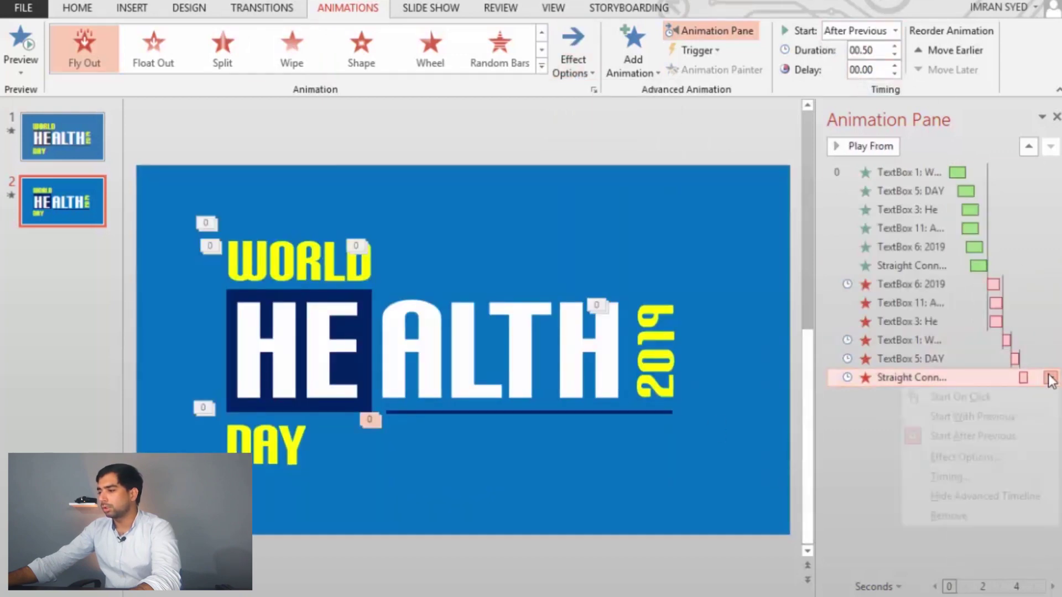
click(996, 493)
click(1050, 378)
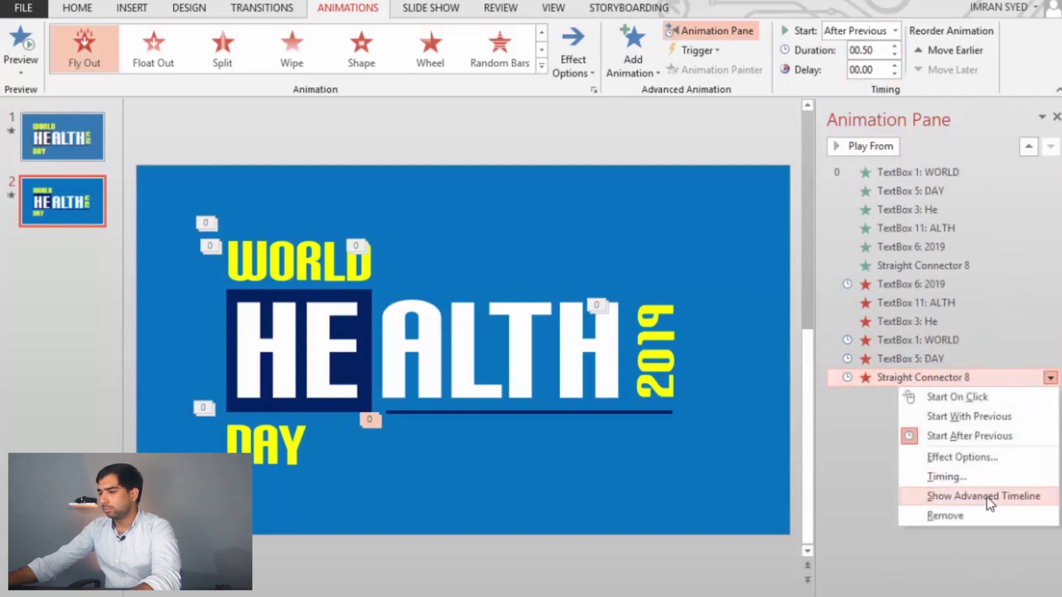
click(983, 496)
Step: Adjust the smooth start of the underline's Fly Out exit and play the slide show from the current slide
click(1050, 378)
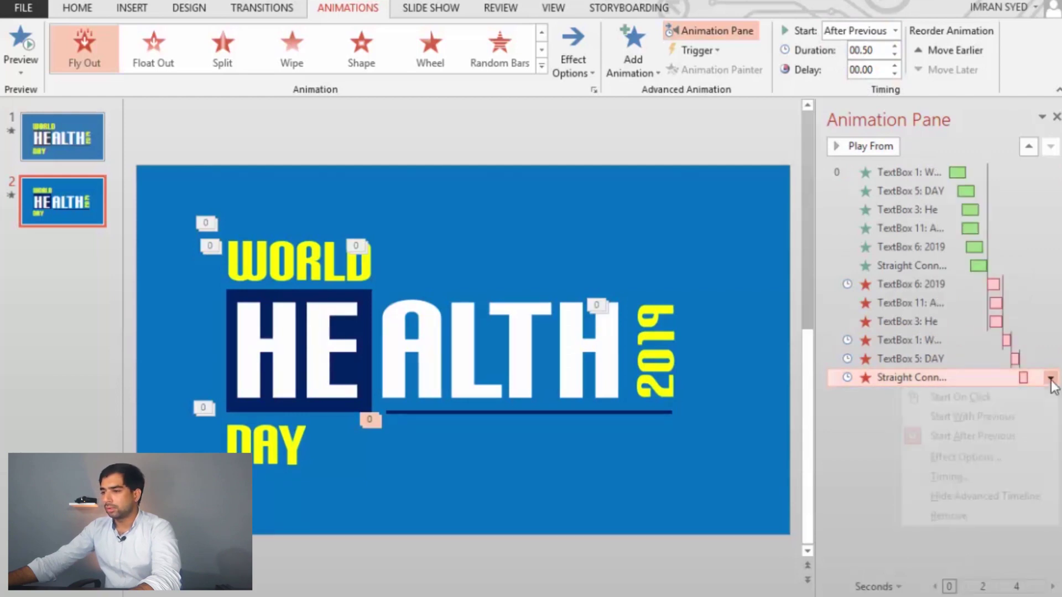
click(961, 477)
click(404, 195)
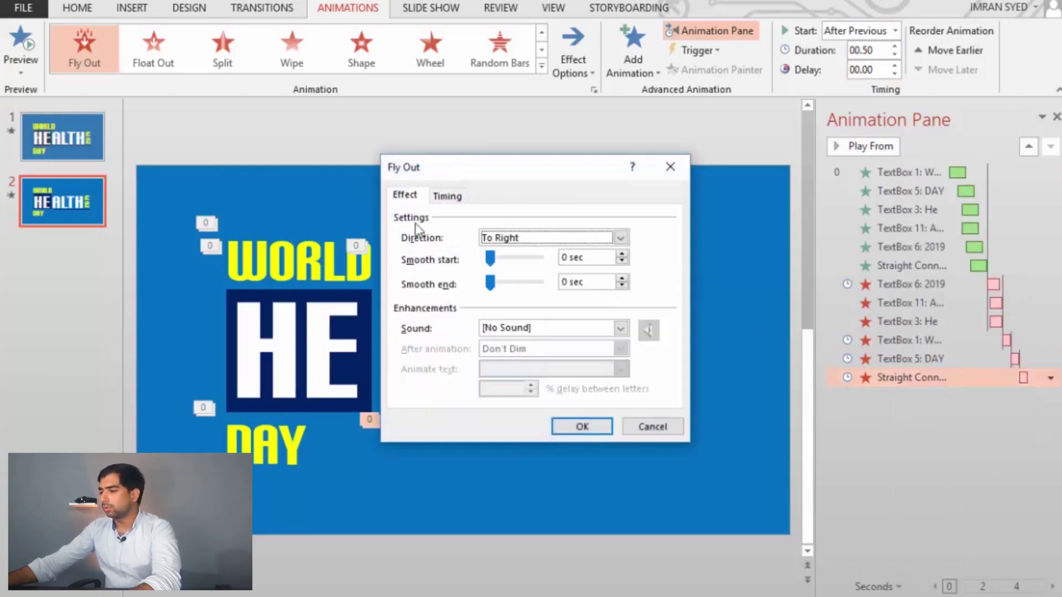
click(491, 260)
click(582, 426)
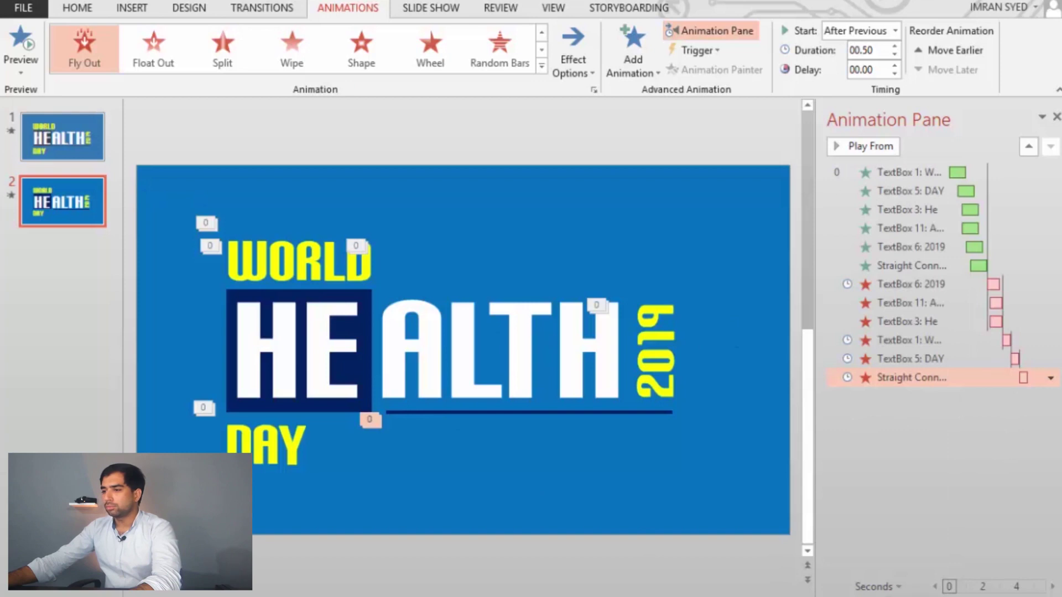
key(shift+F5)
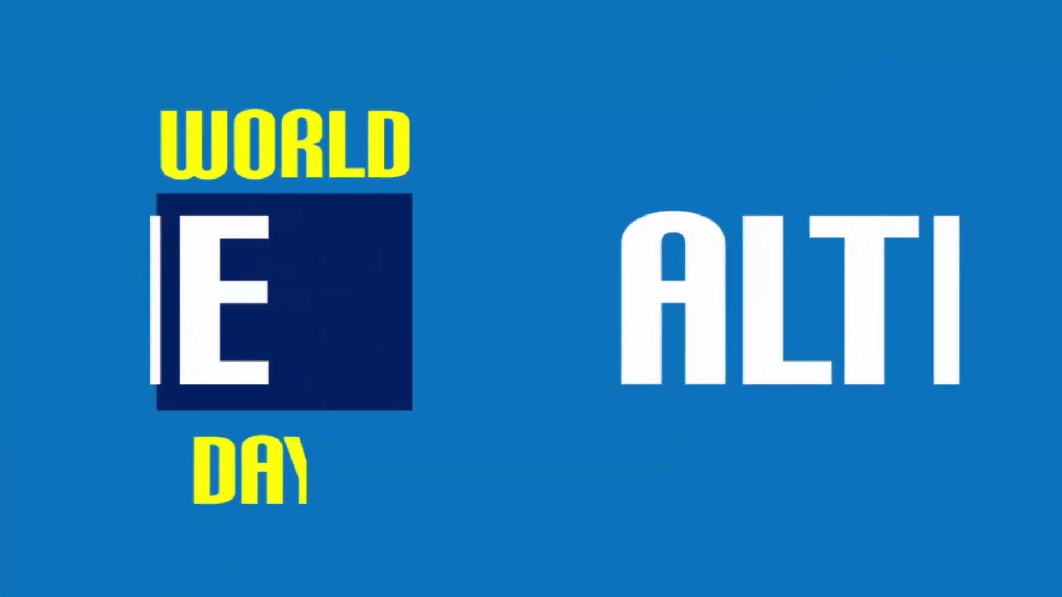